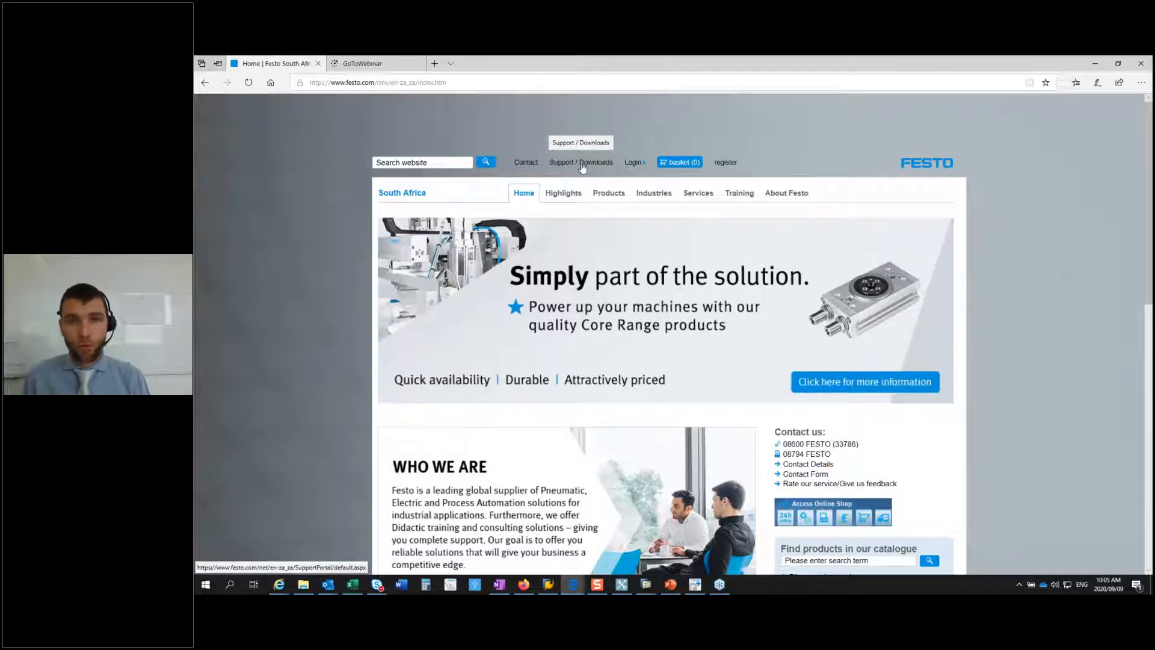
Step: Search the Festo support portal for "quick" and show only the software results
click(582, 163)
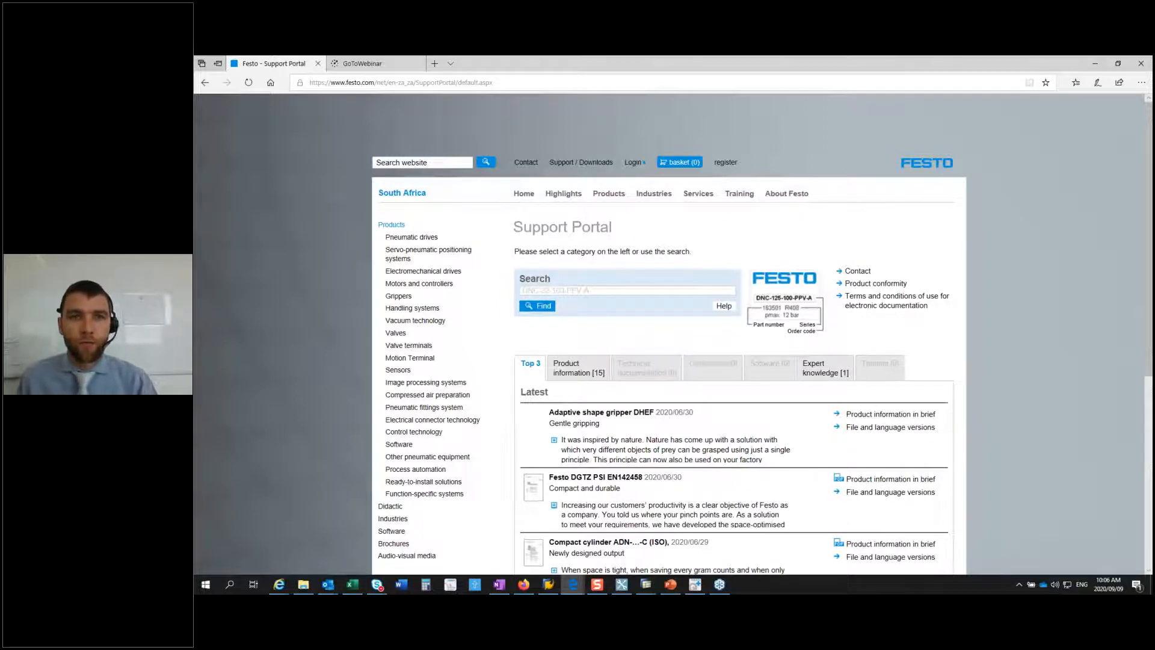
click(579, 291)
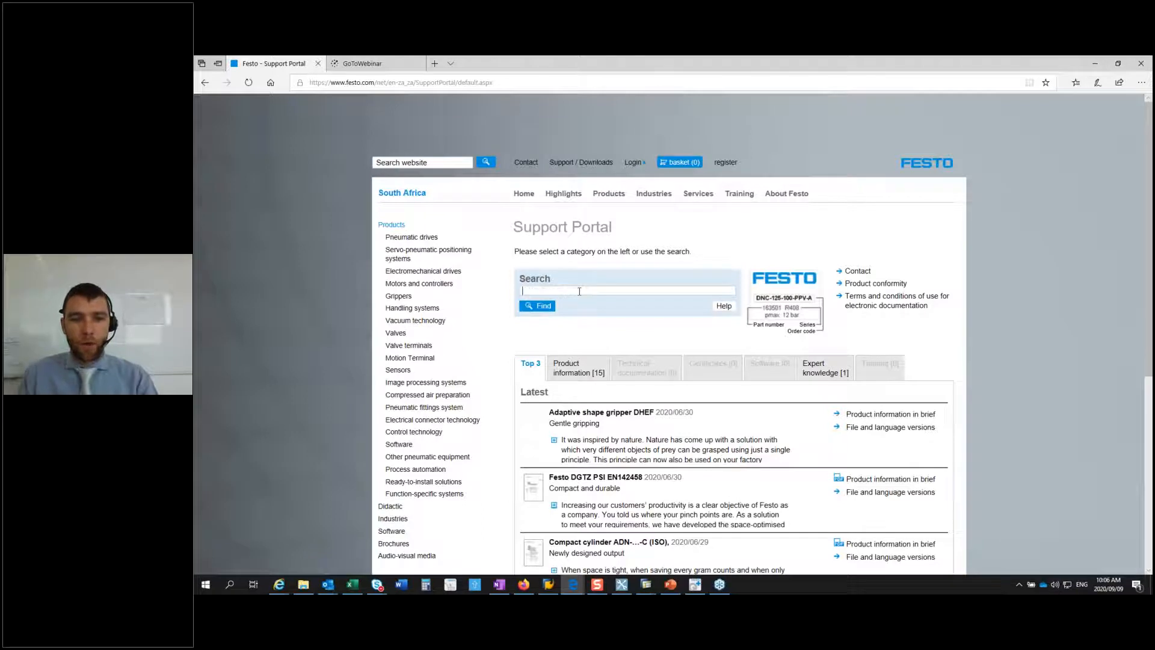
text(quick)
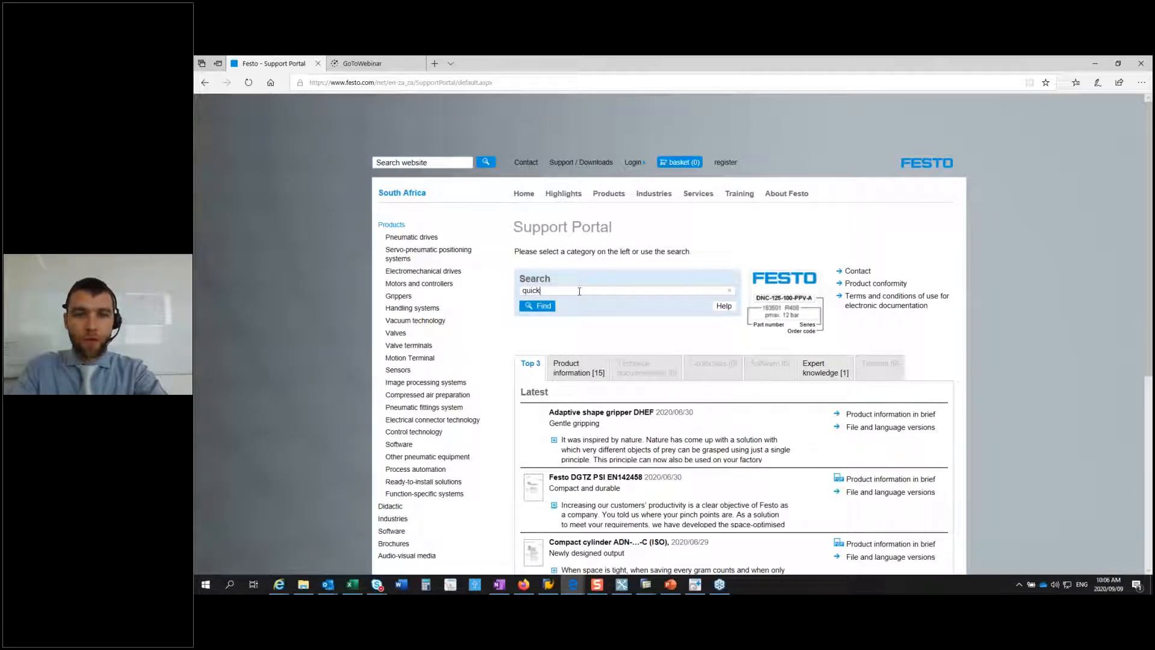
key(Return)
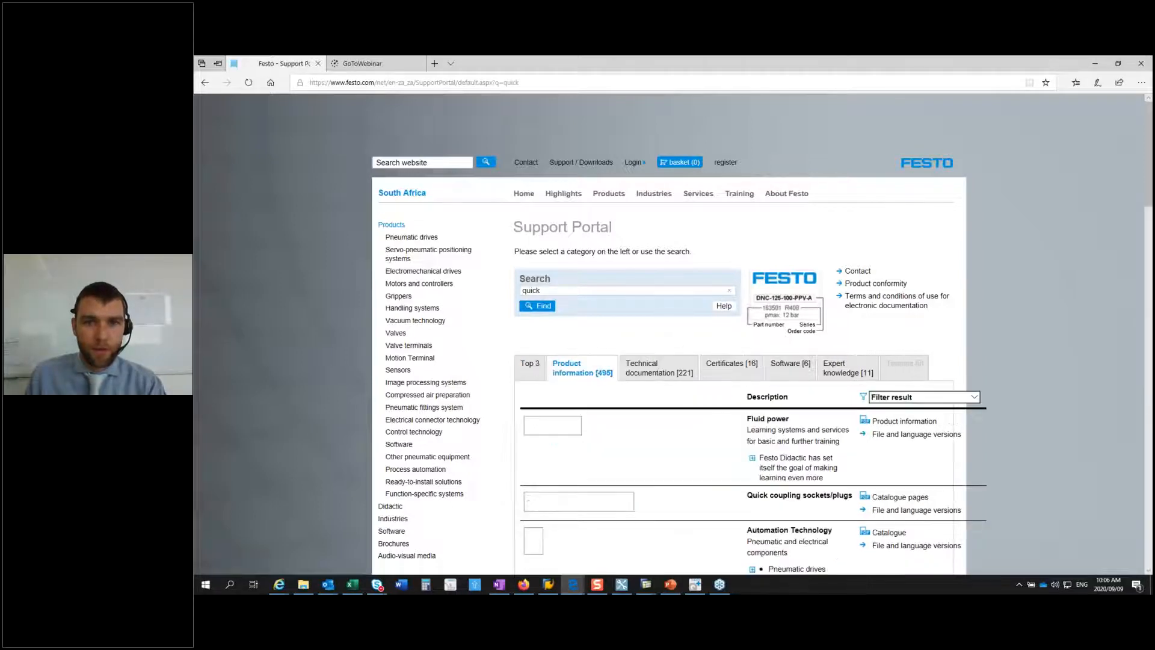
click(792, 365)
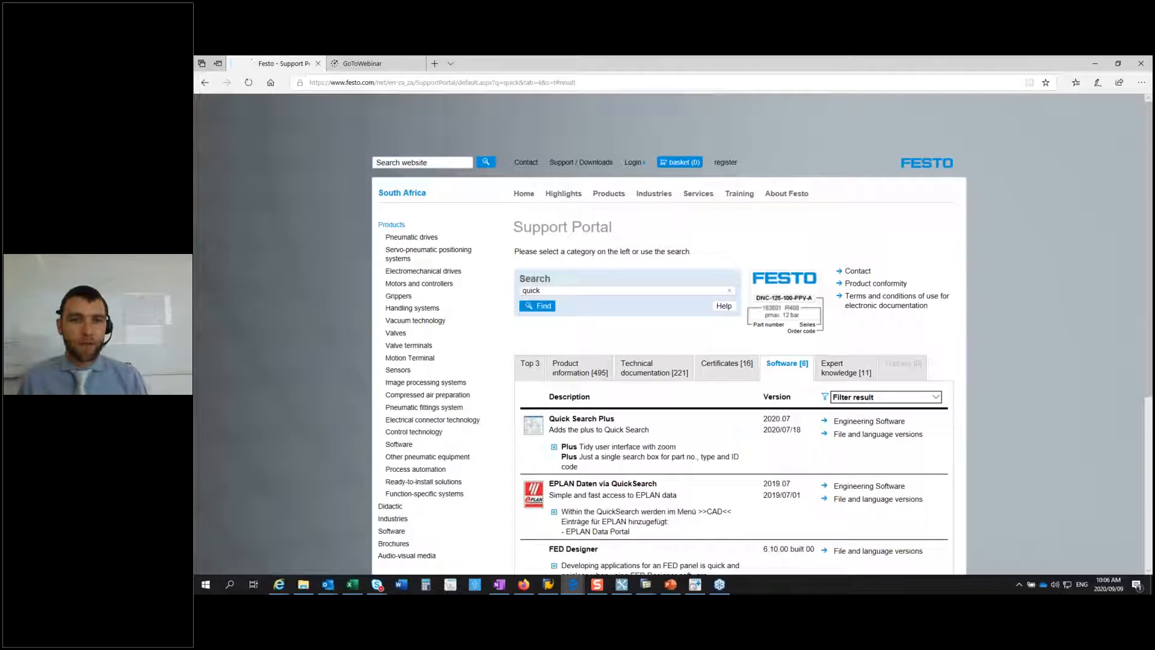
Step: Request the Quick Search Plus engineering software download from the results, then cancel the download
scroll(605, 307, down, 3)
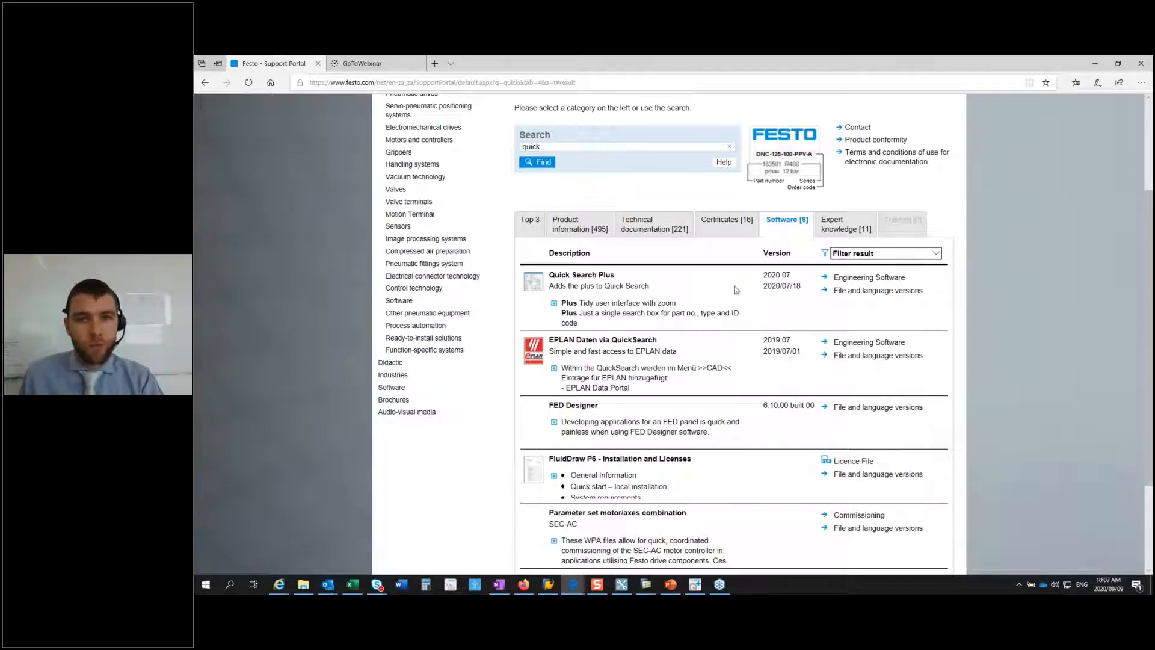
click(862, 279)
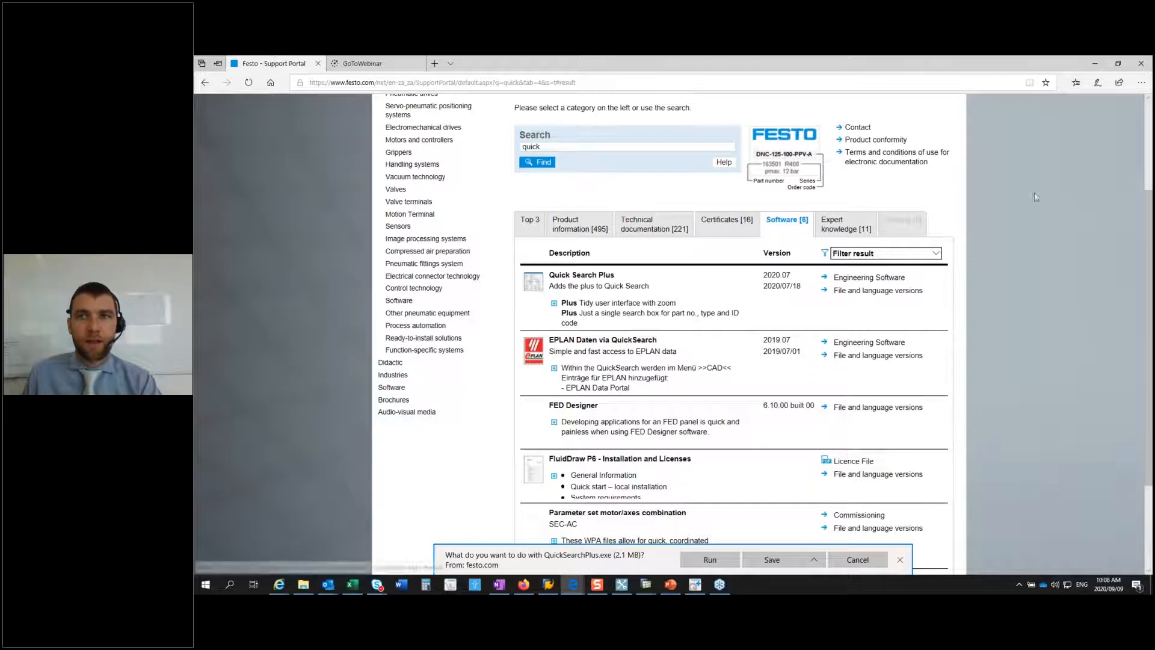
click(866, 566)
Step: Switch to Quick Search Plus and start the product finder for metric tubing
click(695, 584)
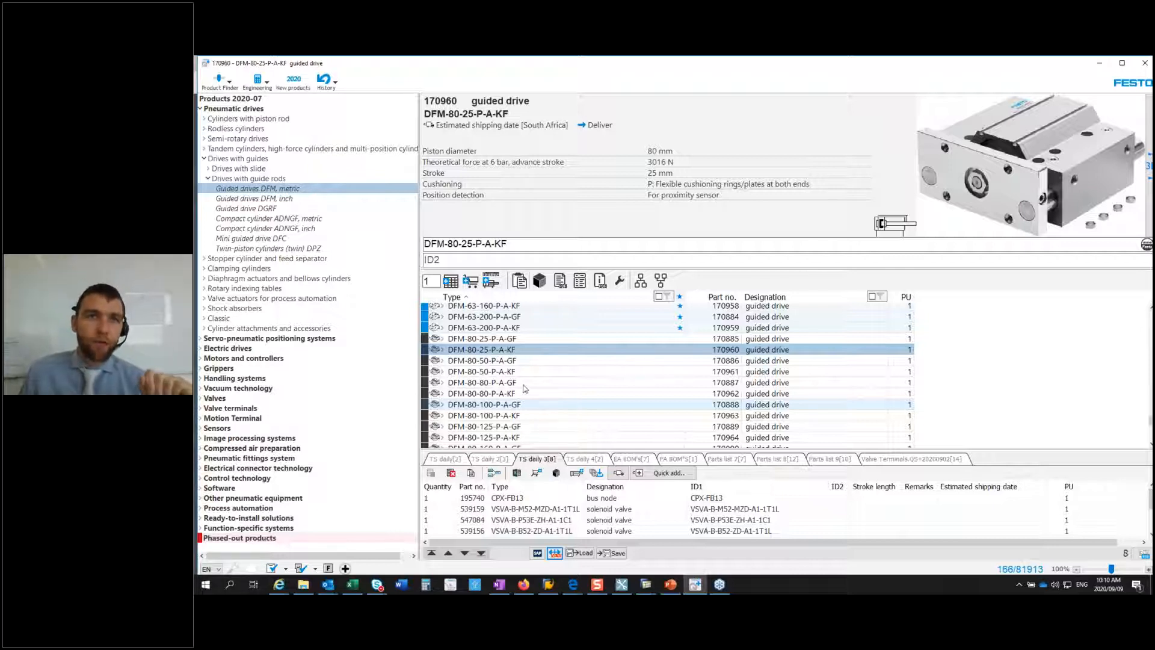
click(236, 89)
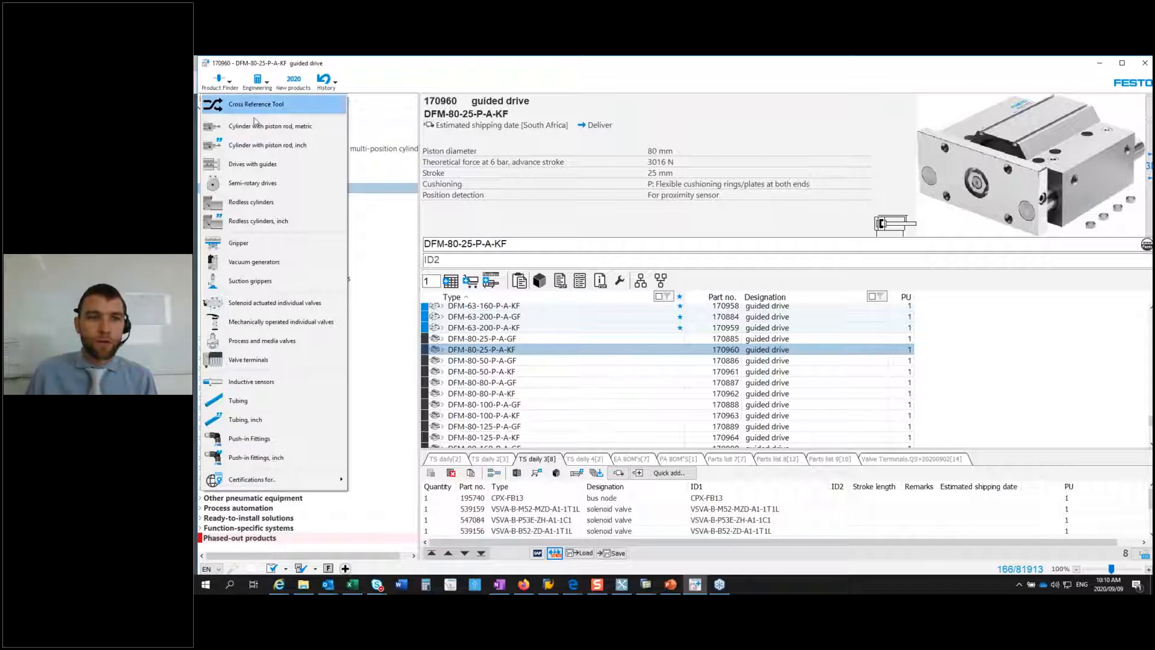
click(255, 406)
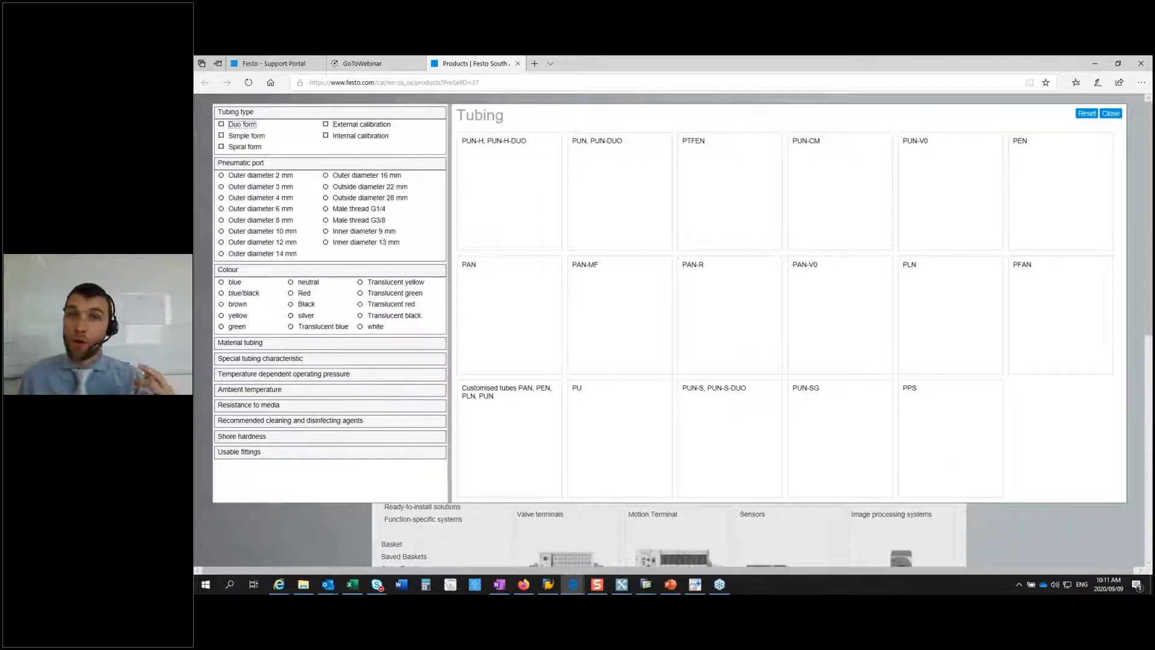
Step: Filter the tubing by 8 mm outer diameter, red colour and an operating pressure of 12.43 bar
click(248, 220)
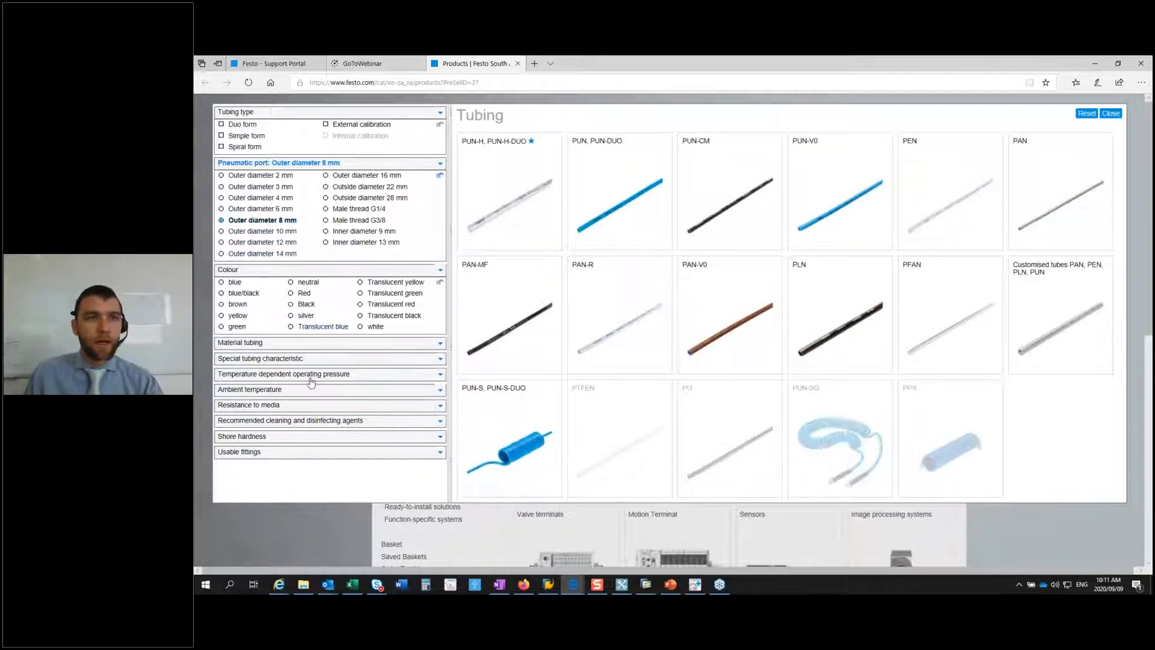
click(305, 295)
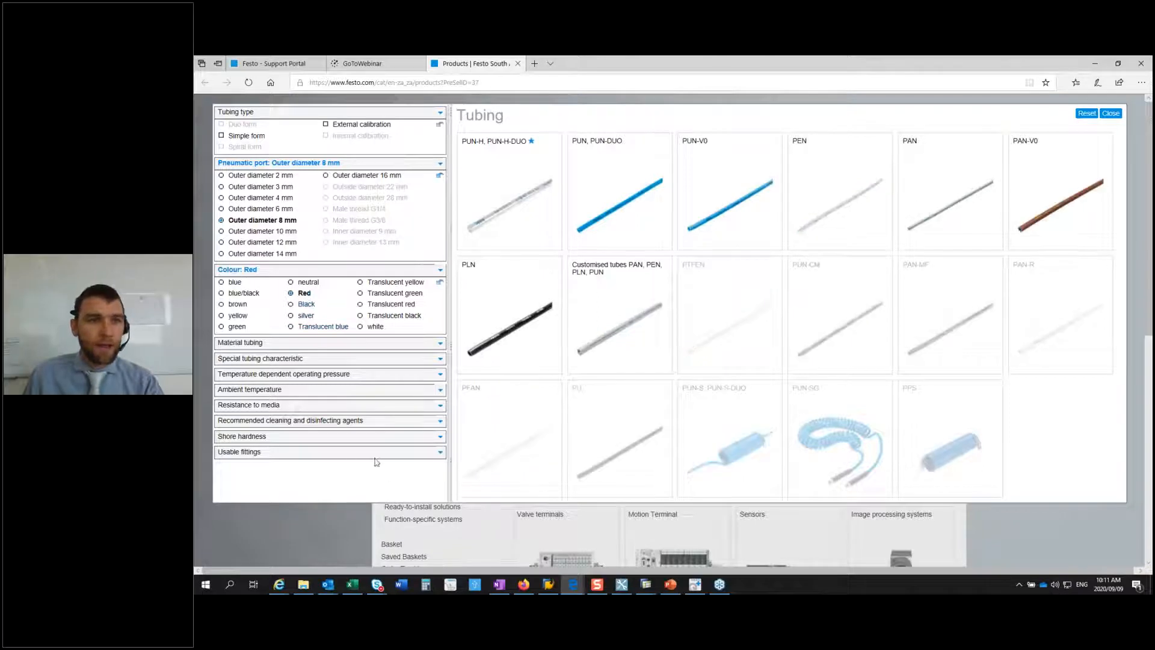
click(337, 374)
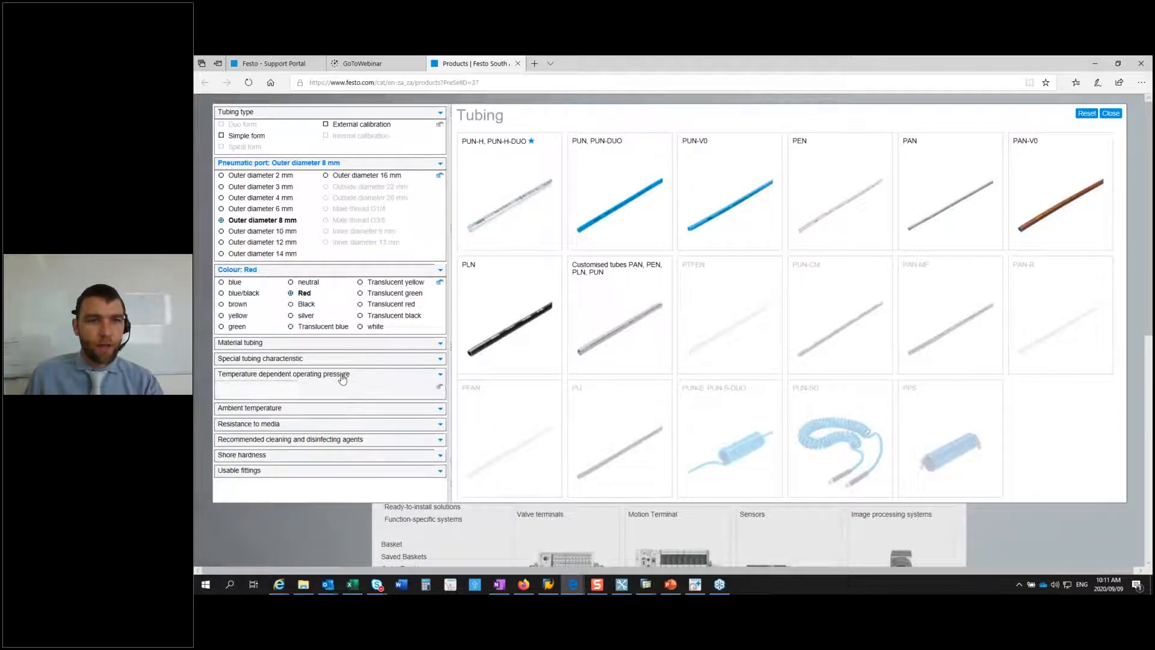
drag(223, 398, 302, 399)
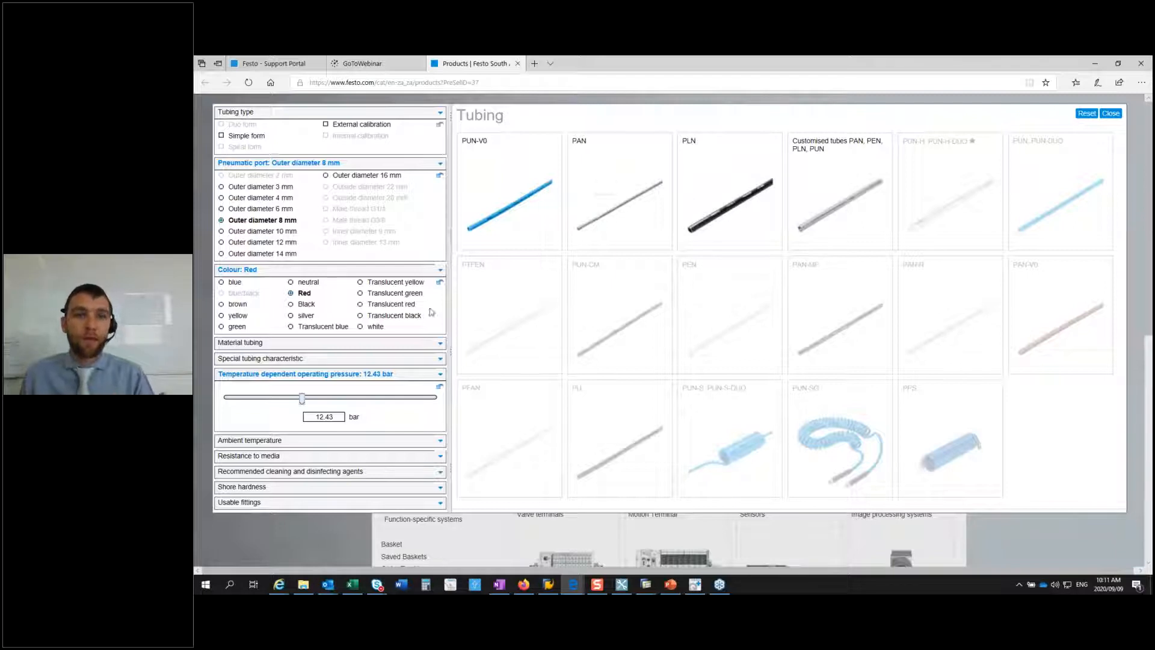
Step: Open the product page of the PAN tubing that matches the filters, and return to Quick Search Plus
click(623, 215)
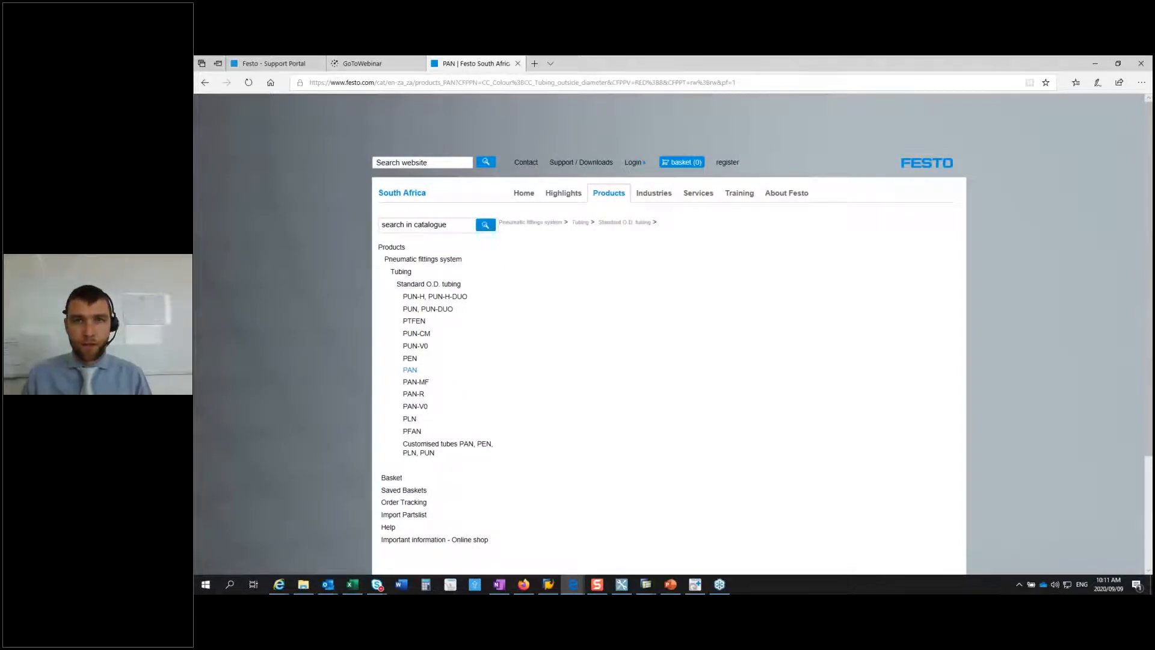
click(623, 222)
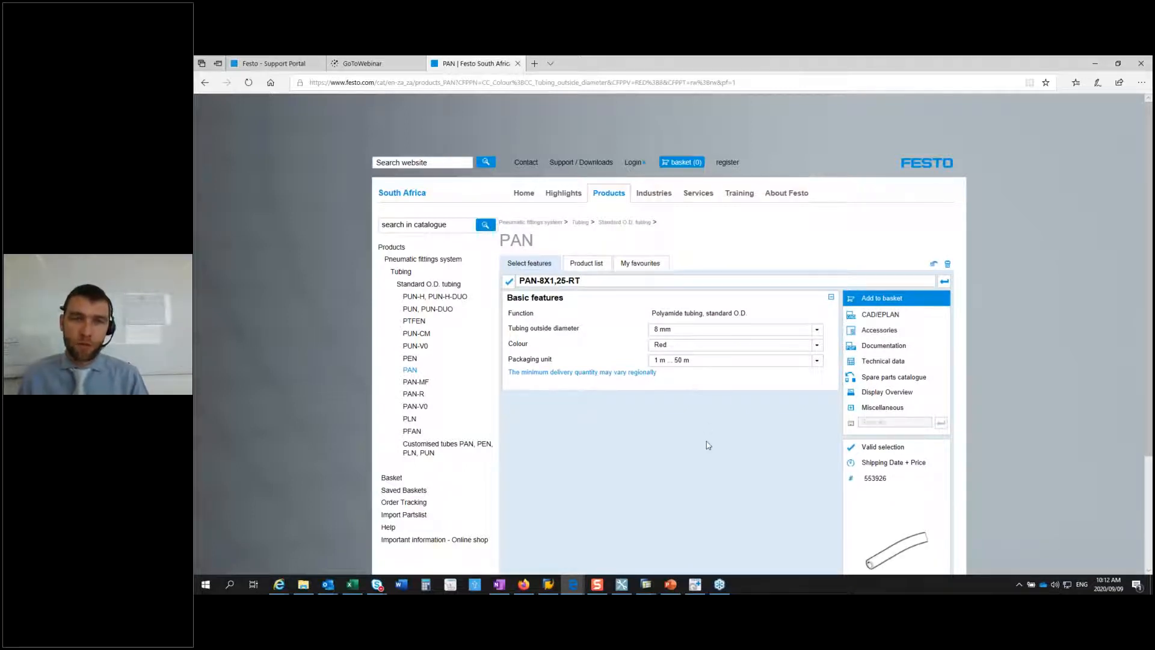
click(1095, 63)
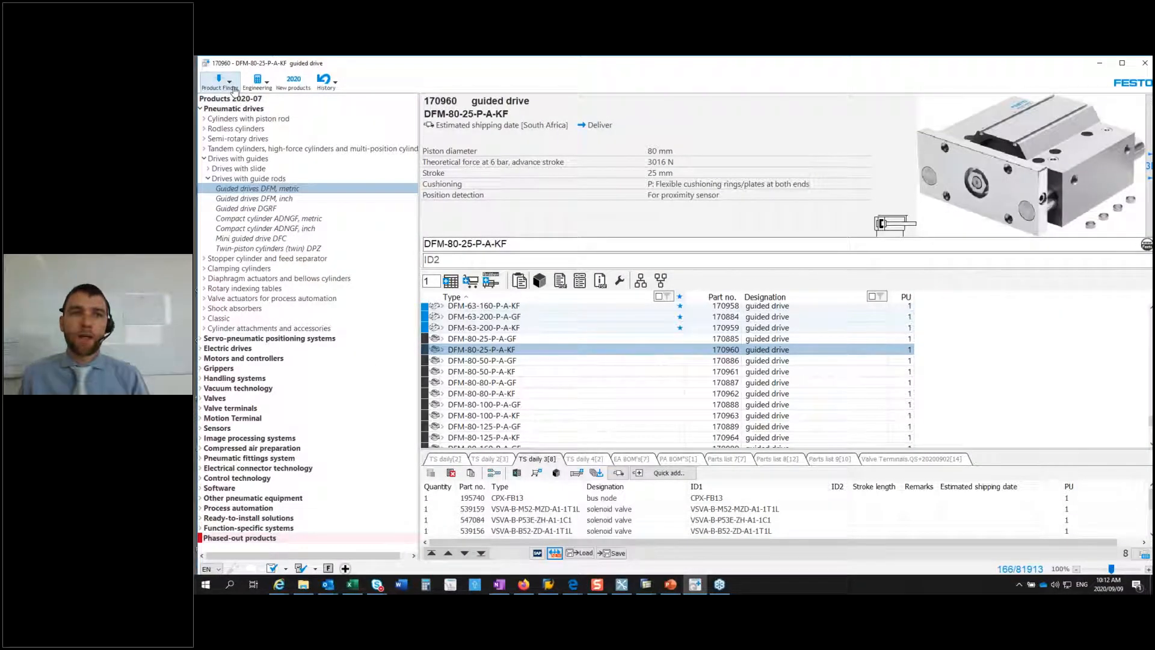
Step: Look through the available engineering tools and the history of recently viewed products
click(260, 81)
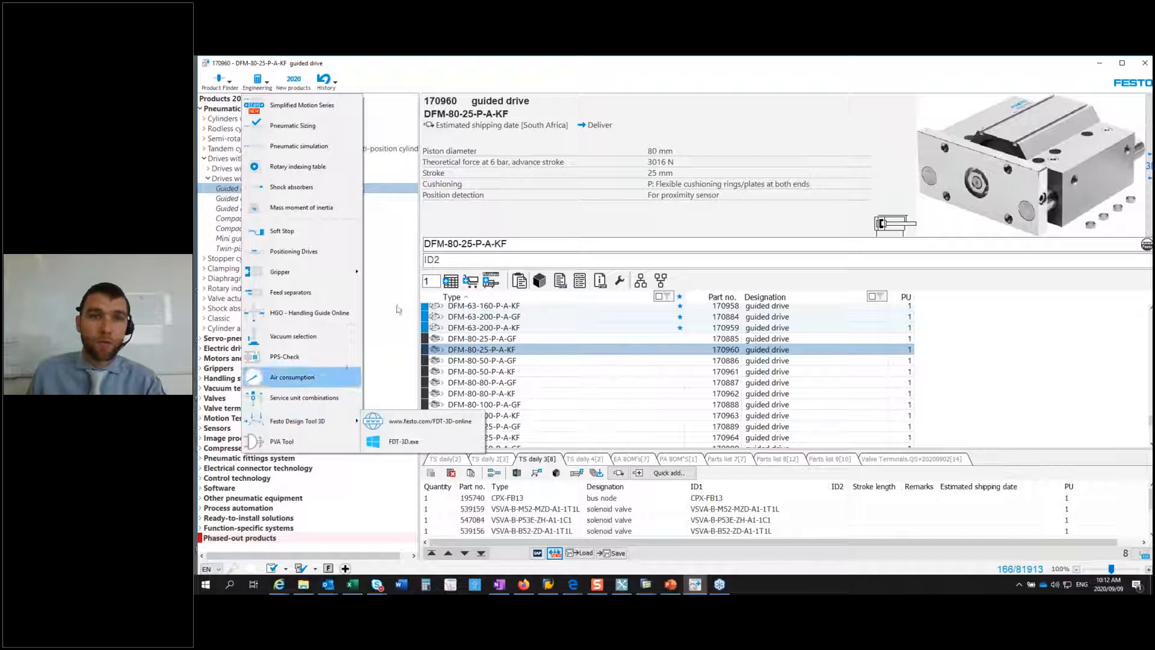
click(397, 78)
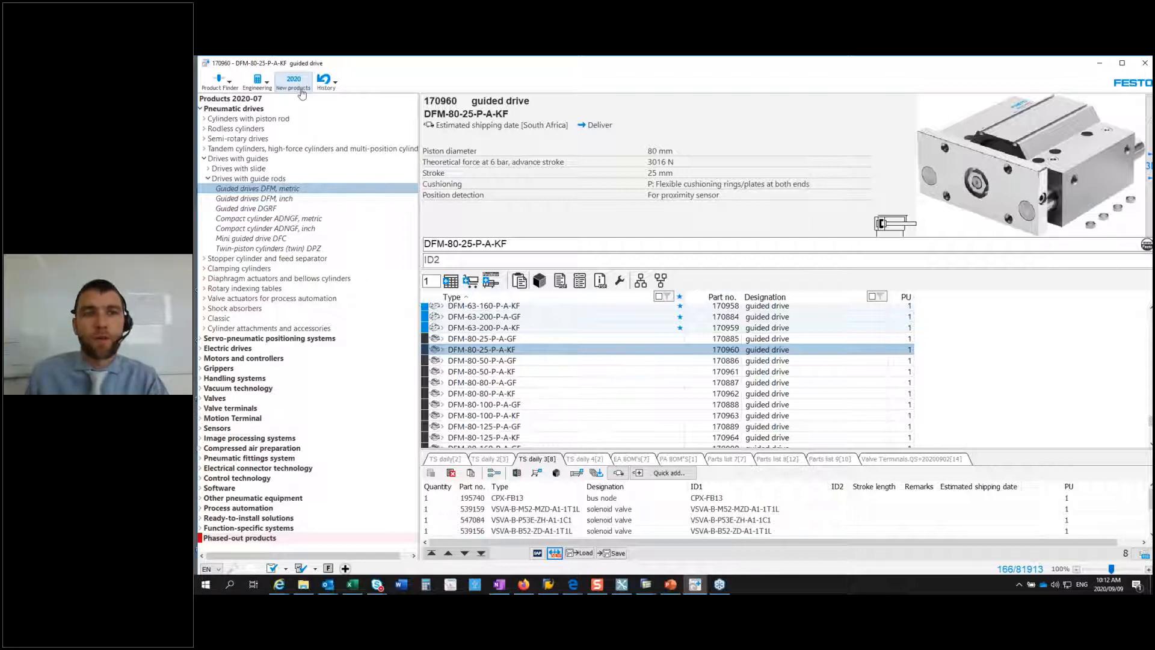
click(336, 84)
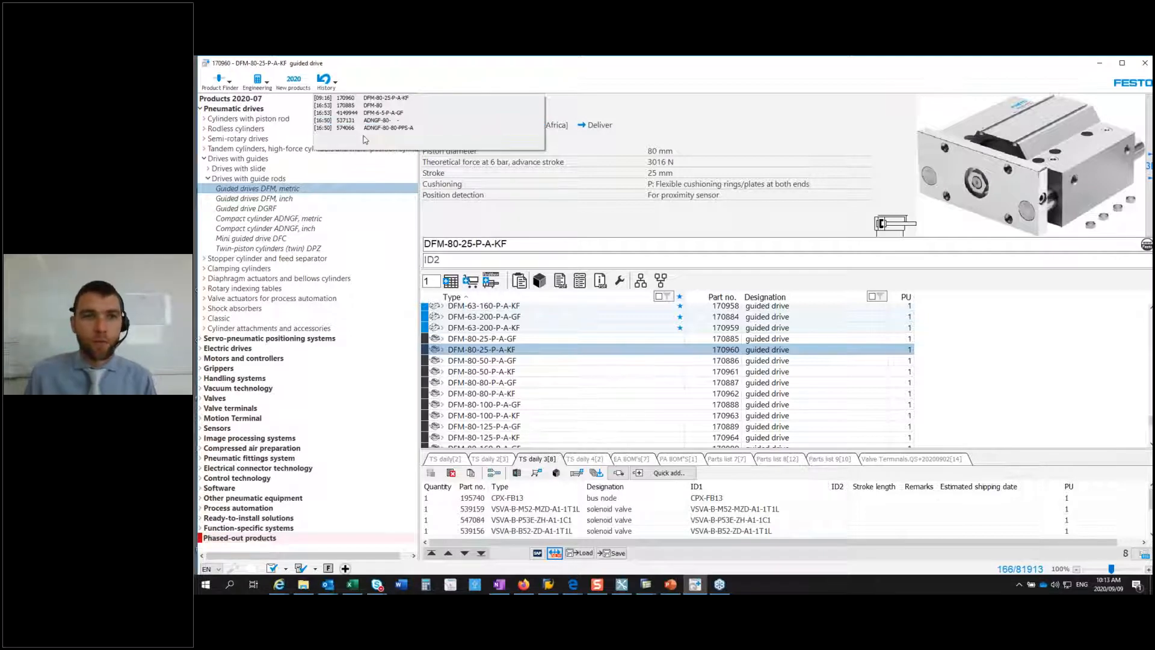
click(467, 223)
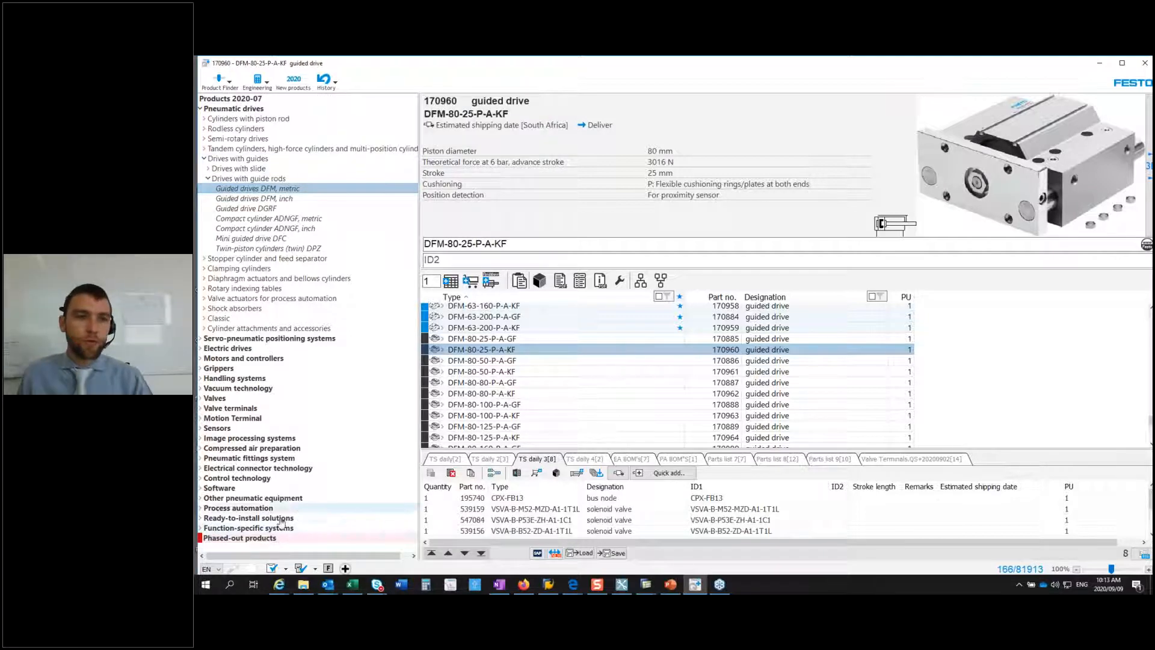
Step: Review the program options, including the web browsers available for opening links, and close the dialog
click(233, 571)
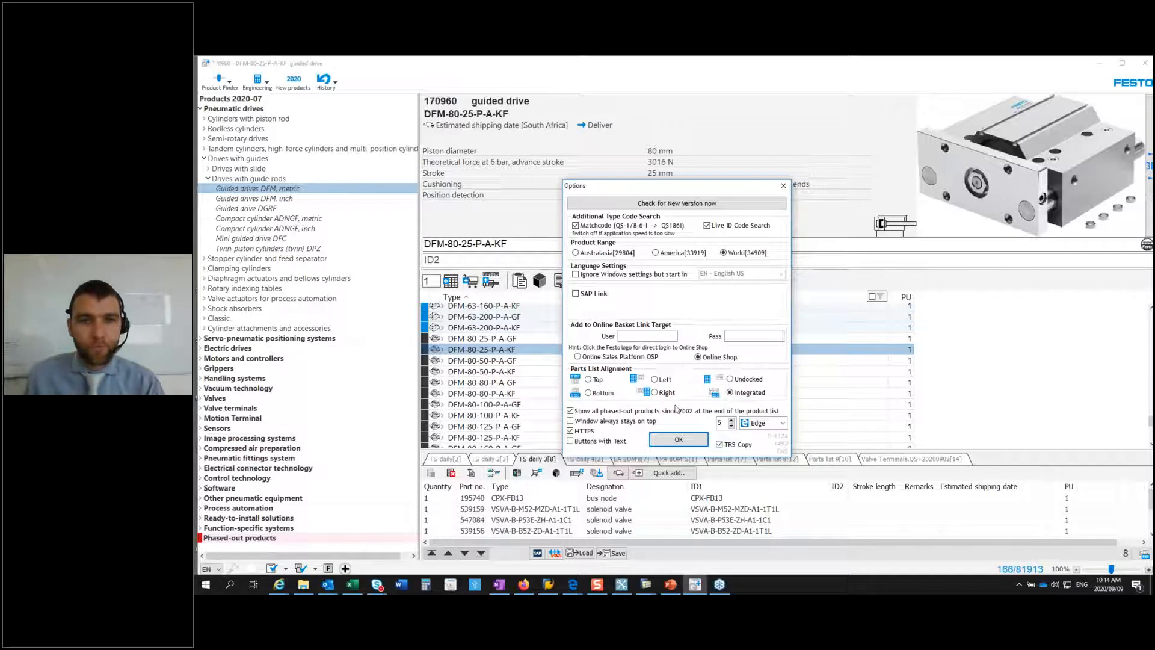
drag(692, 184, 740, 116)
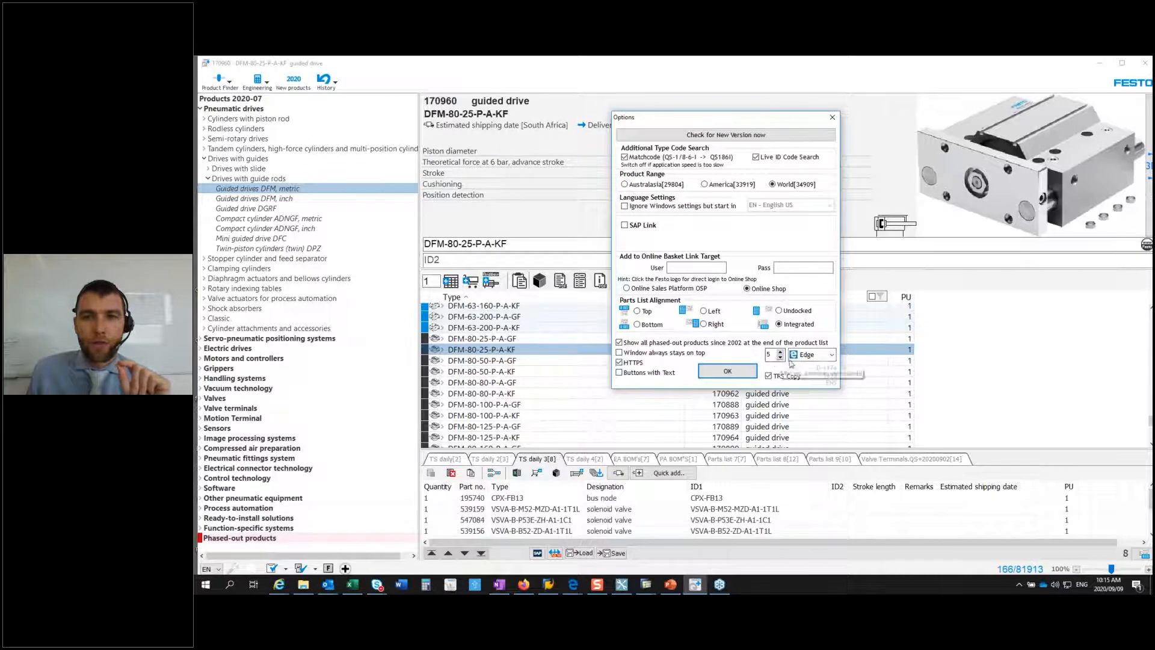
click(833, 355)
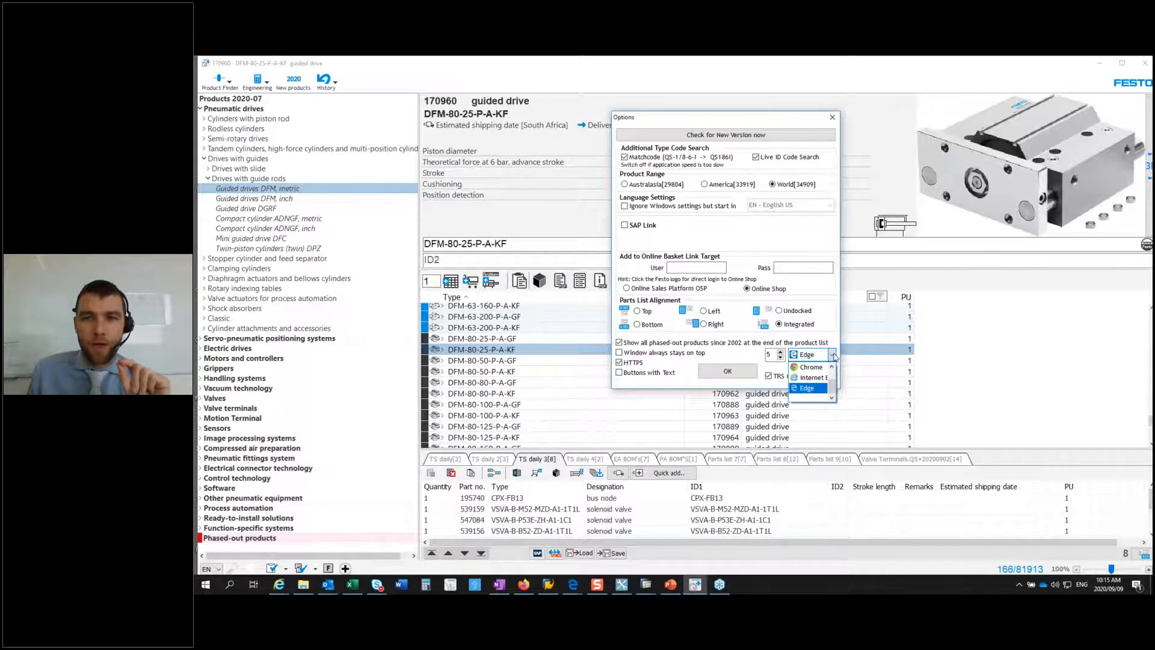
mouse_move(832, 387)
mouse_down()
mouse_move(833, 376)
mouse_move(834, 392)
mouse_up()
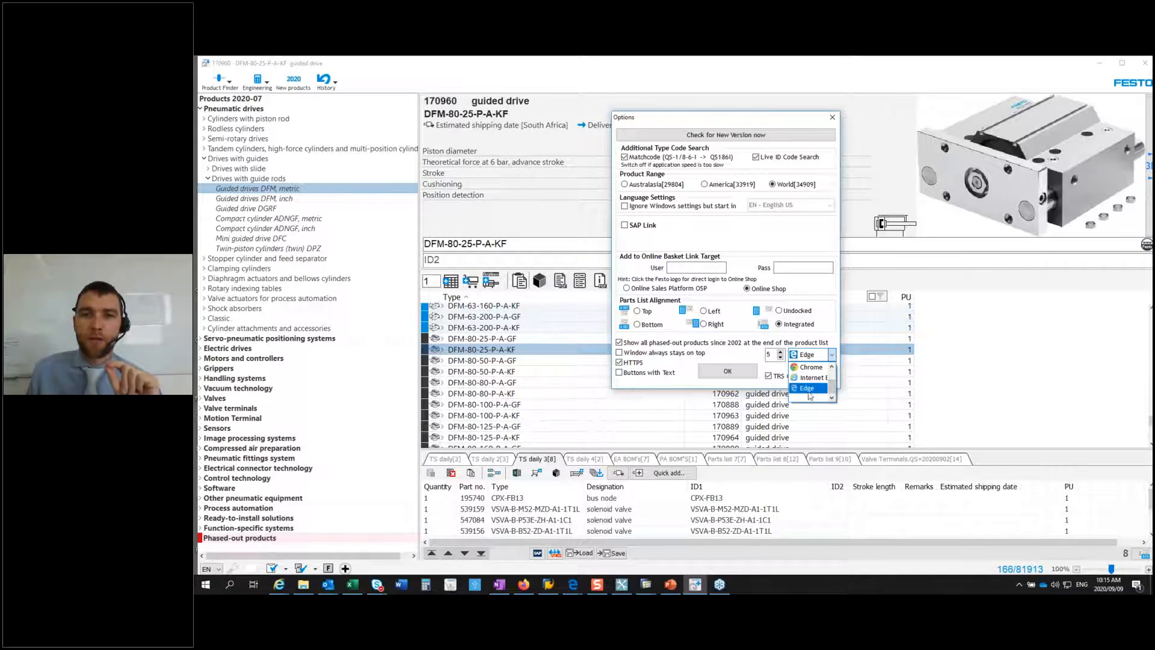
click(743, 355)
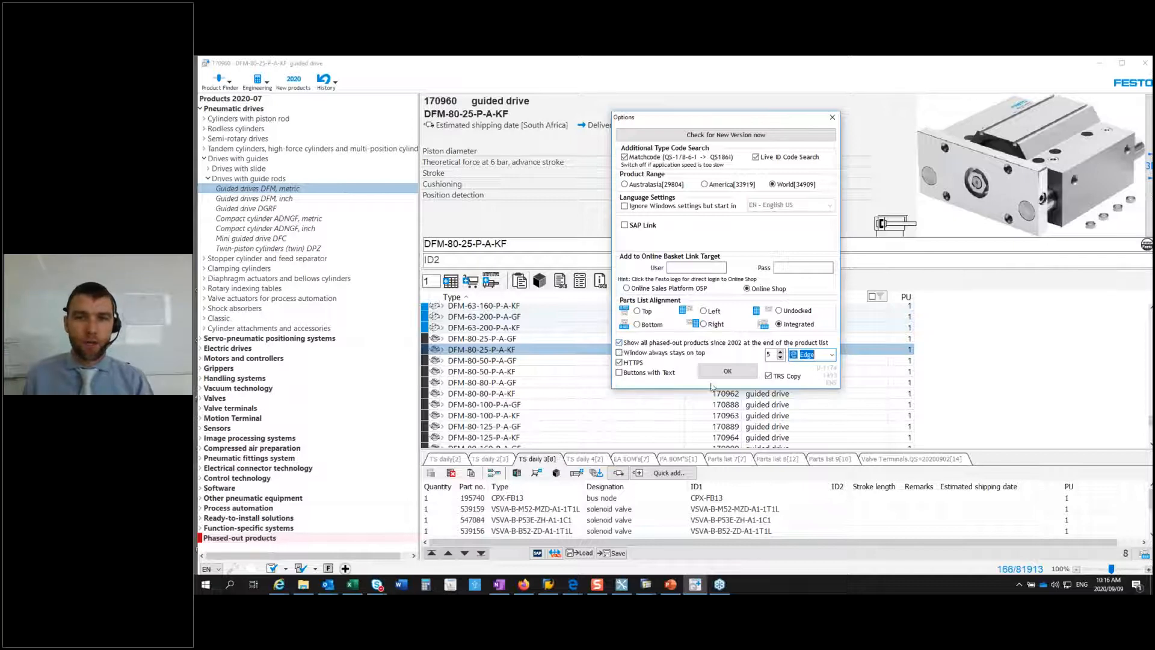
click(726, 372)
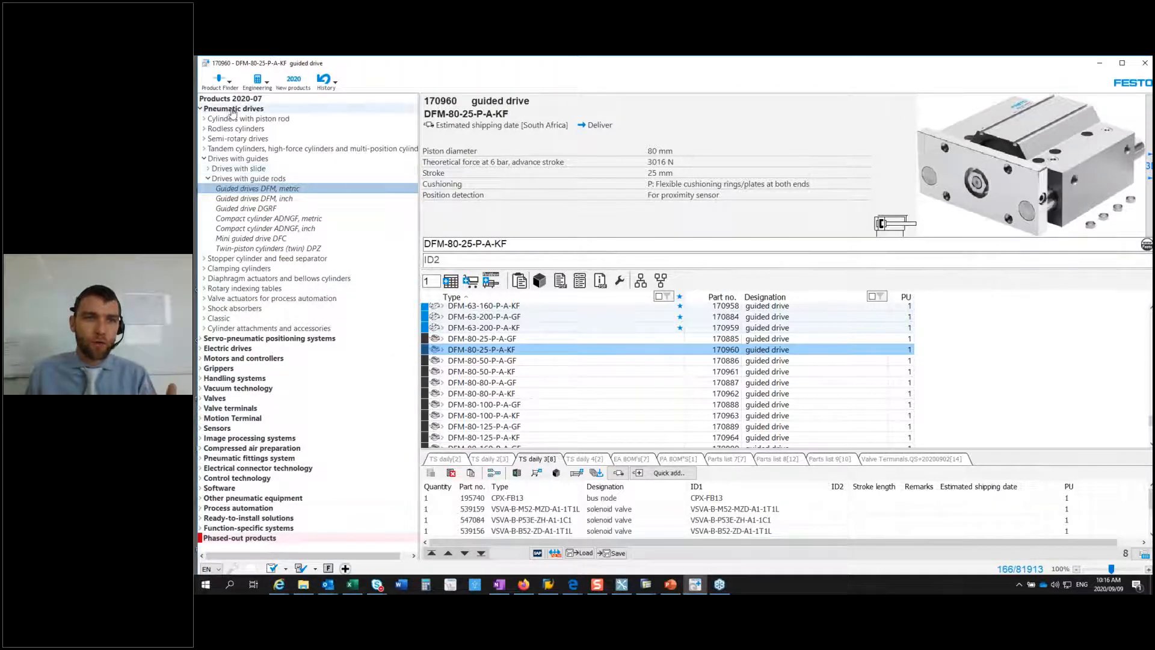
Step: Browse the phased-out products and select the semi-rotary drive DRE-150-F14-Q14-FO
click(246, 539)
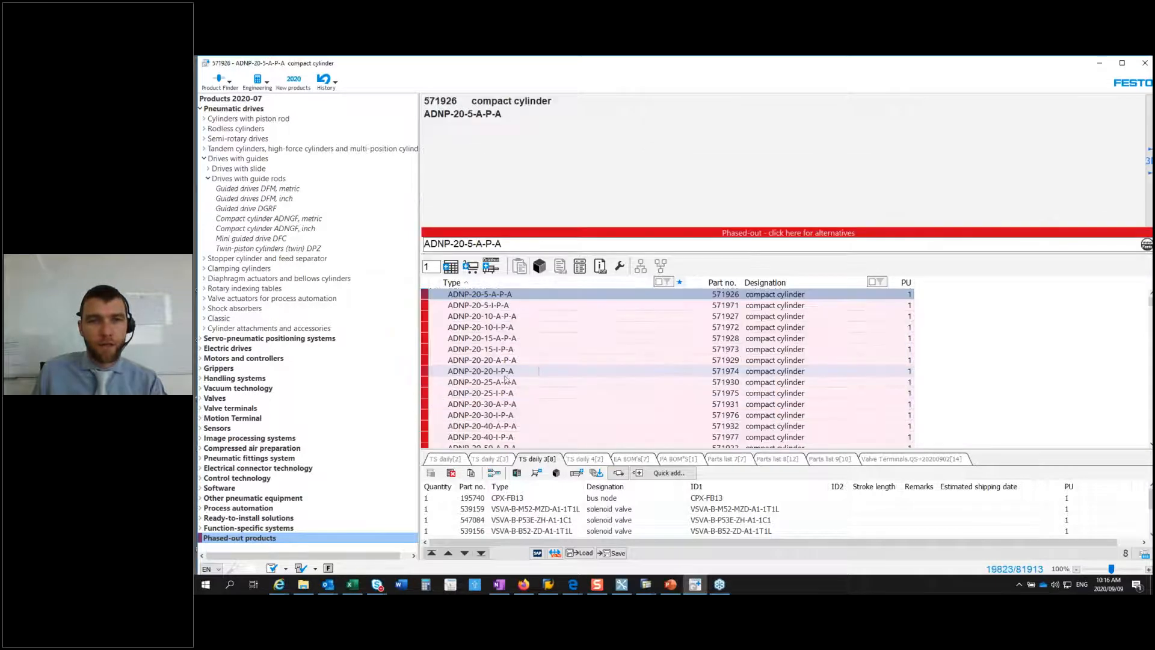
click(491, 382)
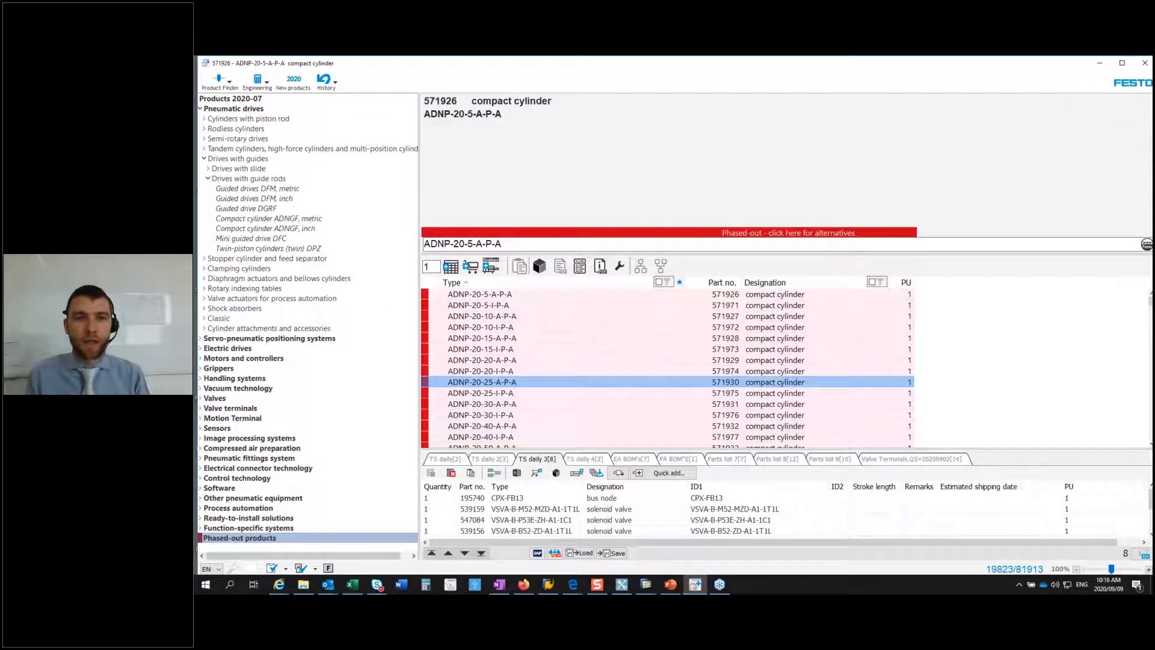
scroll(495, 391, down, 9)
click(495, 408)
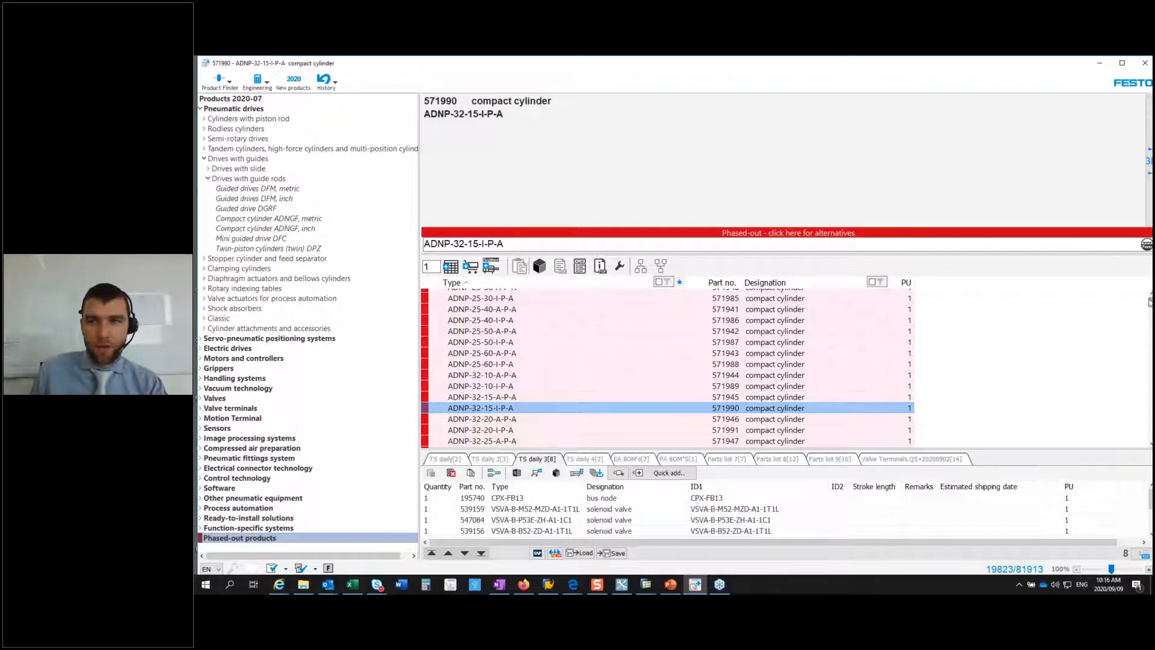
drag(1149, 299, 1148, 330)
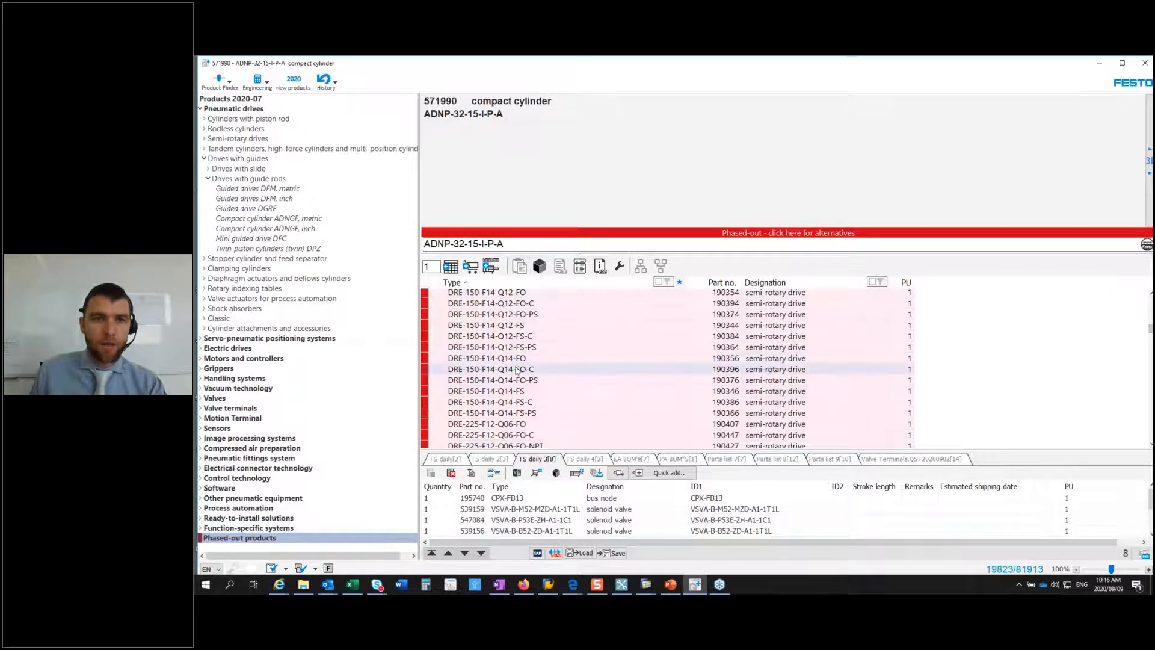
click(491, 359)
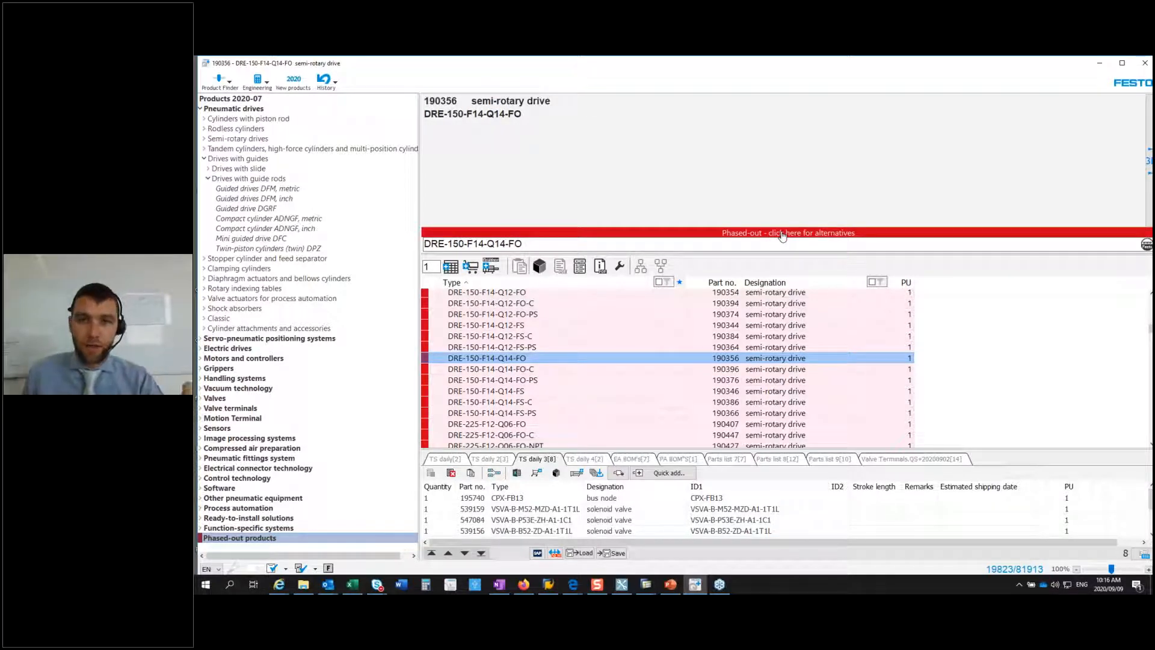
Step: Look up alternatives for the selected phased-out drive on the support portal, and return to Quick Search Plus
click(782, 235)
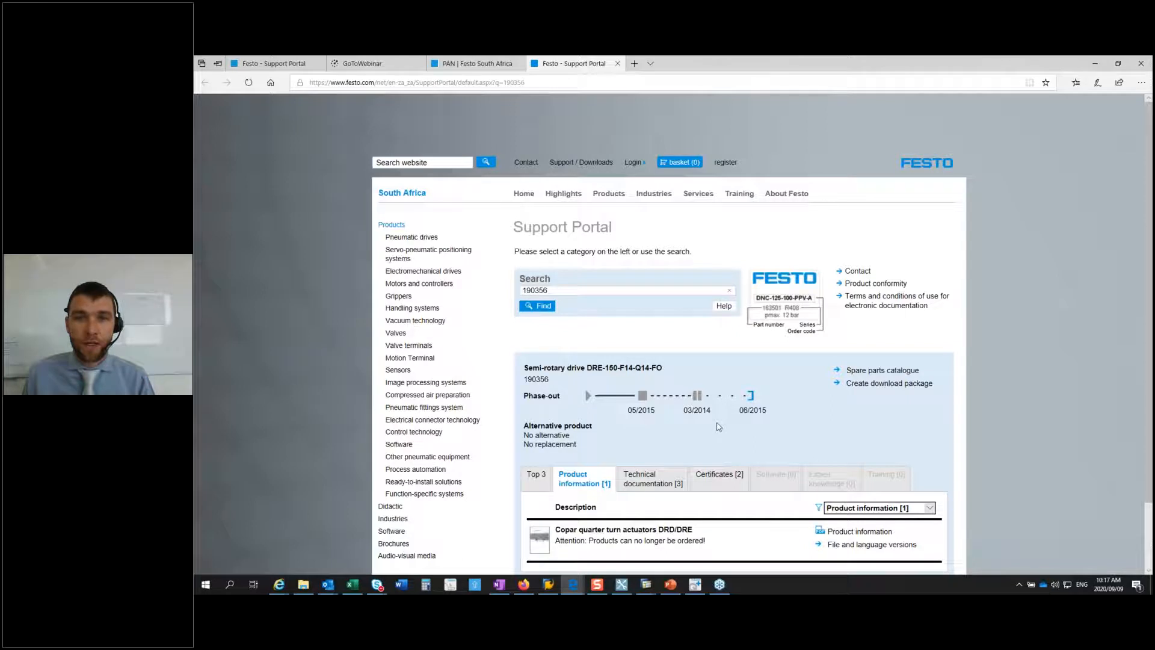
scroll(719, 427, down, 1)
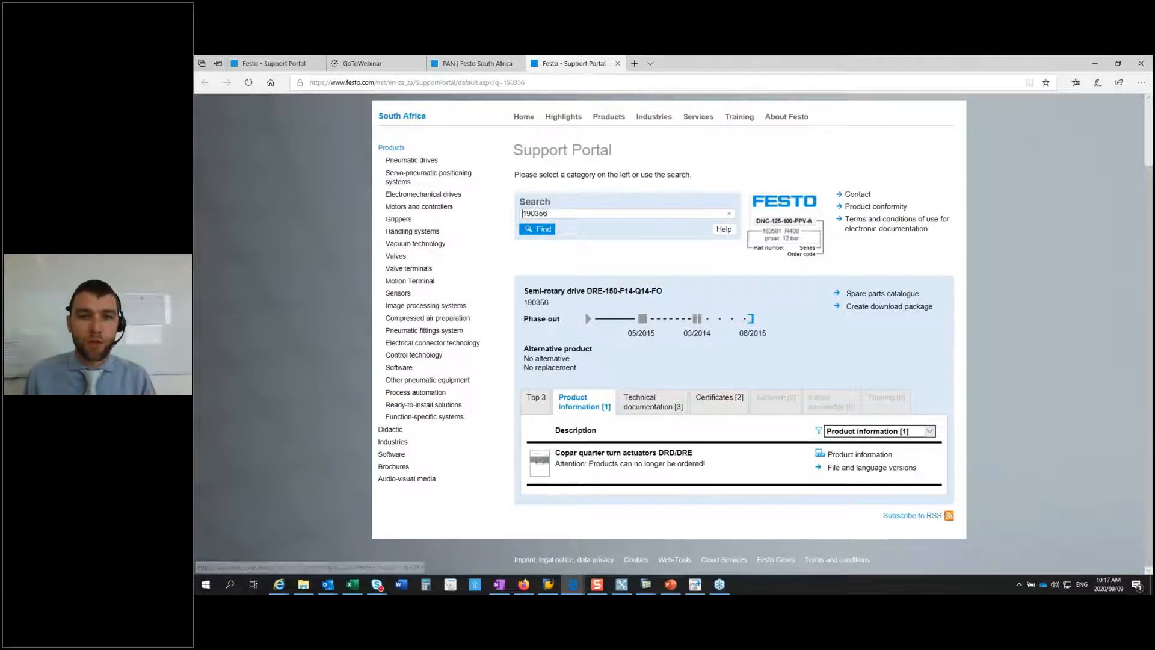
click(697, 586)
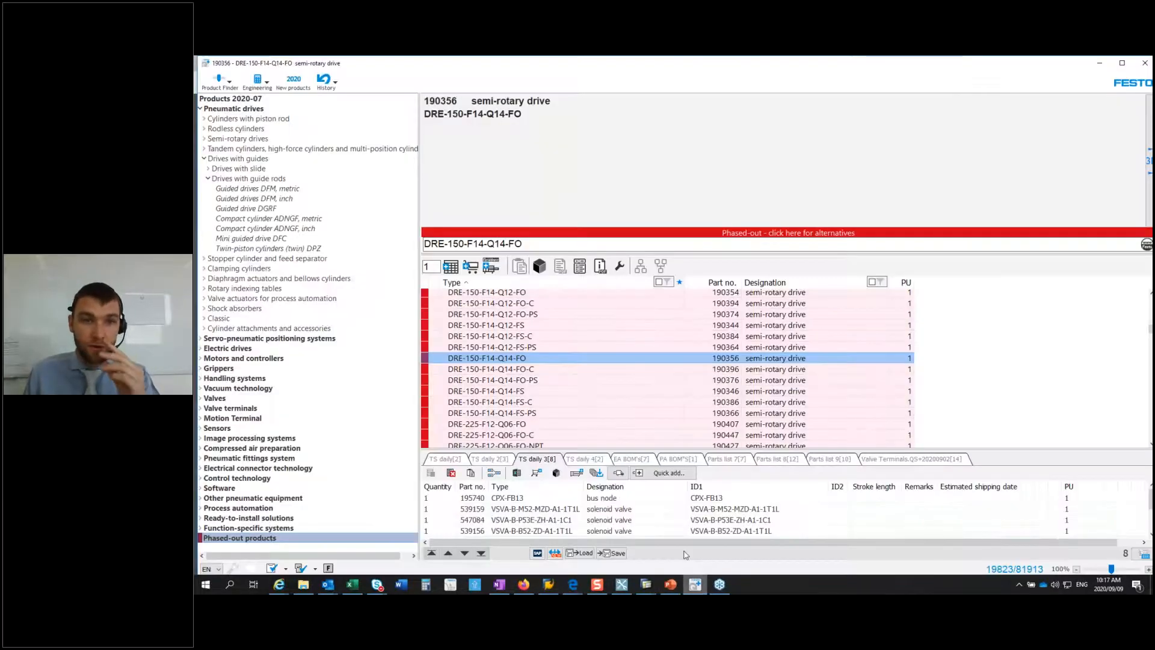
Step: Browse the phased-out DRE semi-rotary drives, viewing DRE-225-F12-Q06-FO and DRE-225-F12-Q12-FS
click(518, 424)
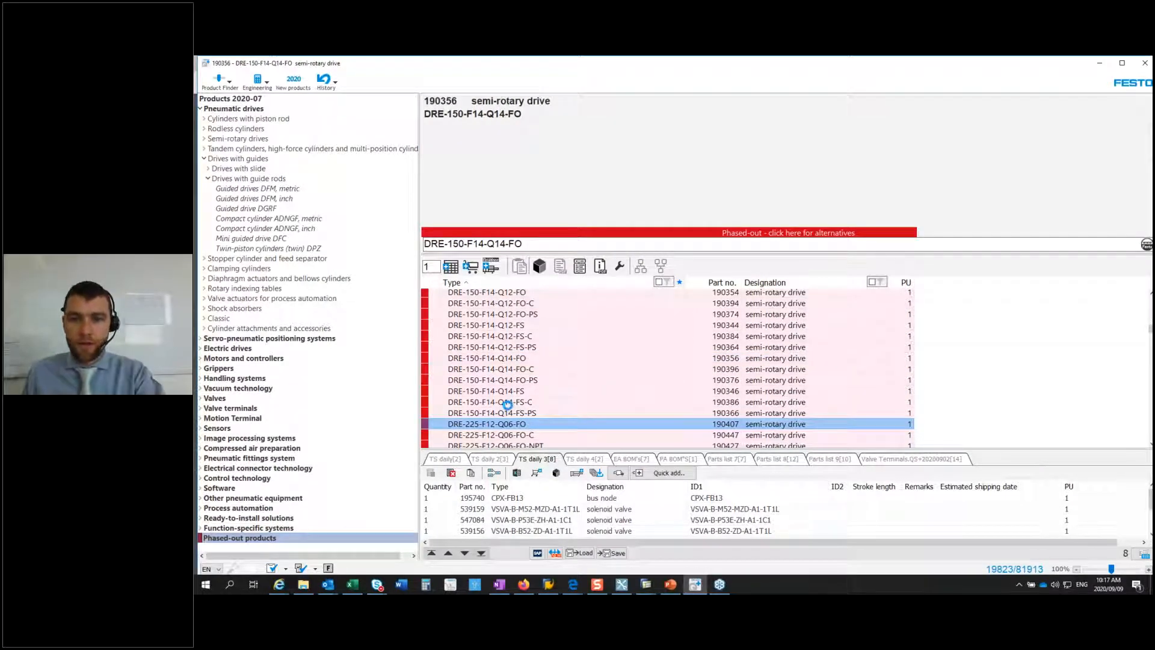
scroll(508, 407, down, 9)
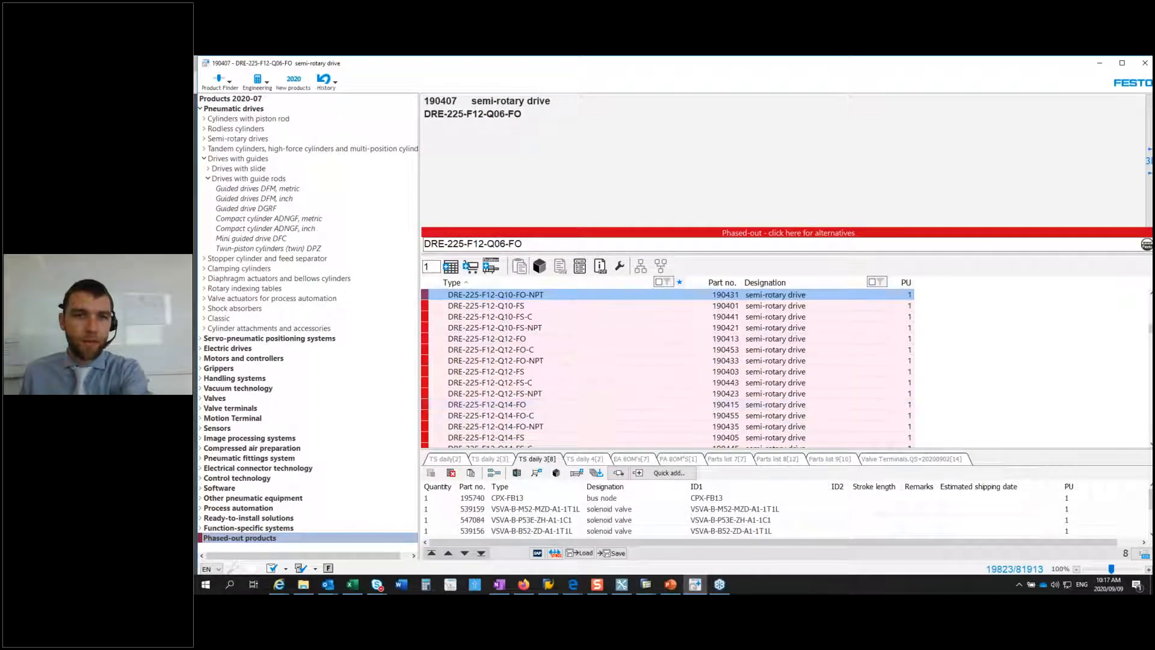
click(519, 371)
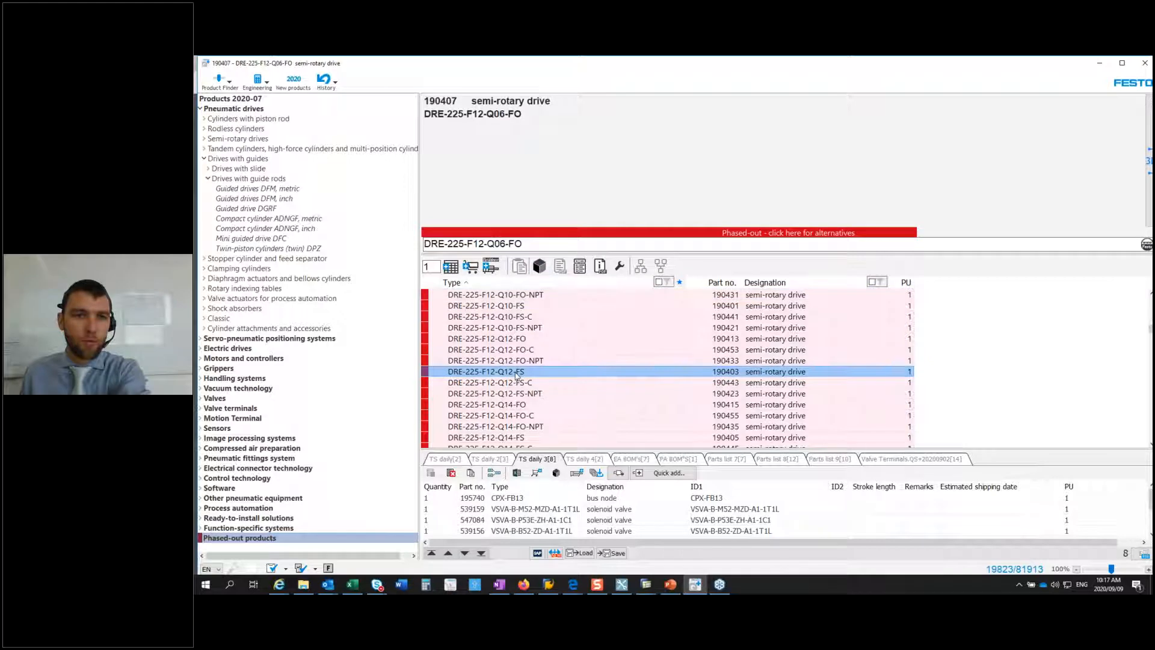
key(Page_Down)
key(Page_Down)
key(Page_Down)
key(Page_Down)
key(Page_Down)
key(Page_Down)
key(Page_Down)
key(Page_Down)
key(Page_Down)
key(Page_Down)
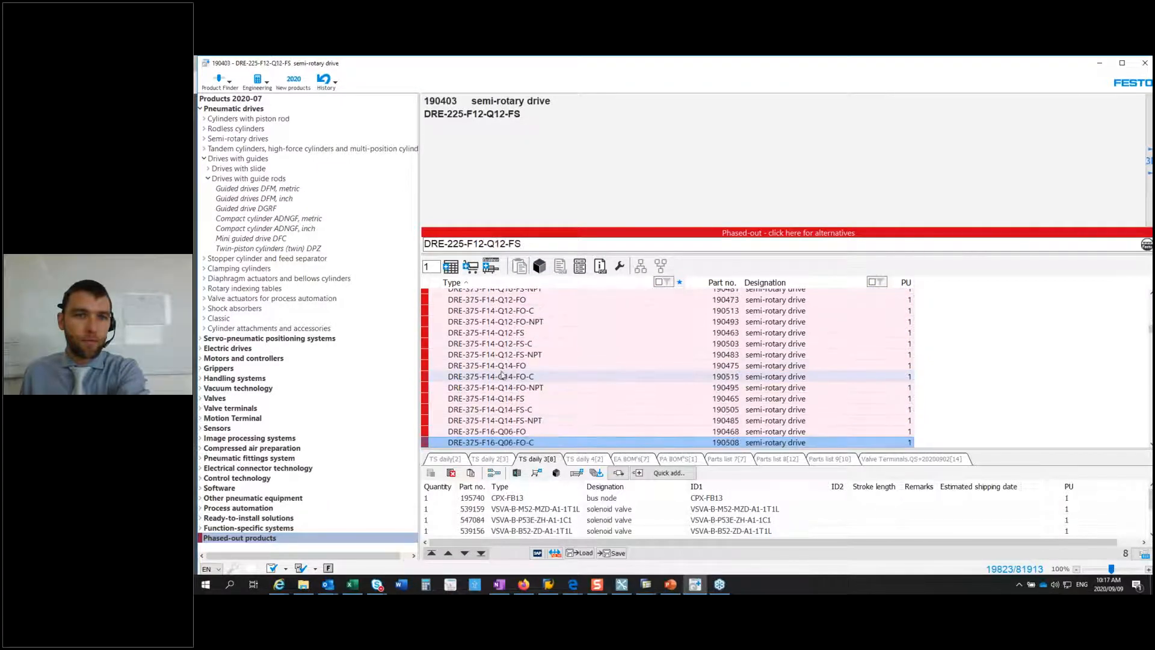
Step: Search for DGP-32, look up alternatives for the phased-out drive on the support portal, and return to Quick Search Plus
drag(521, 244, 415, 258)
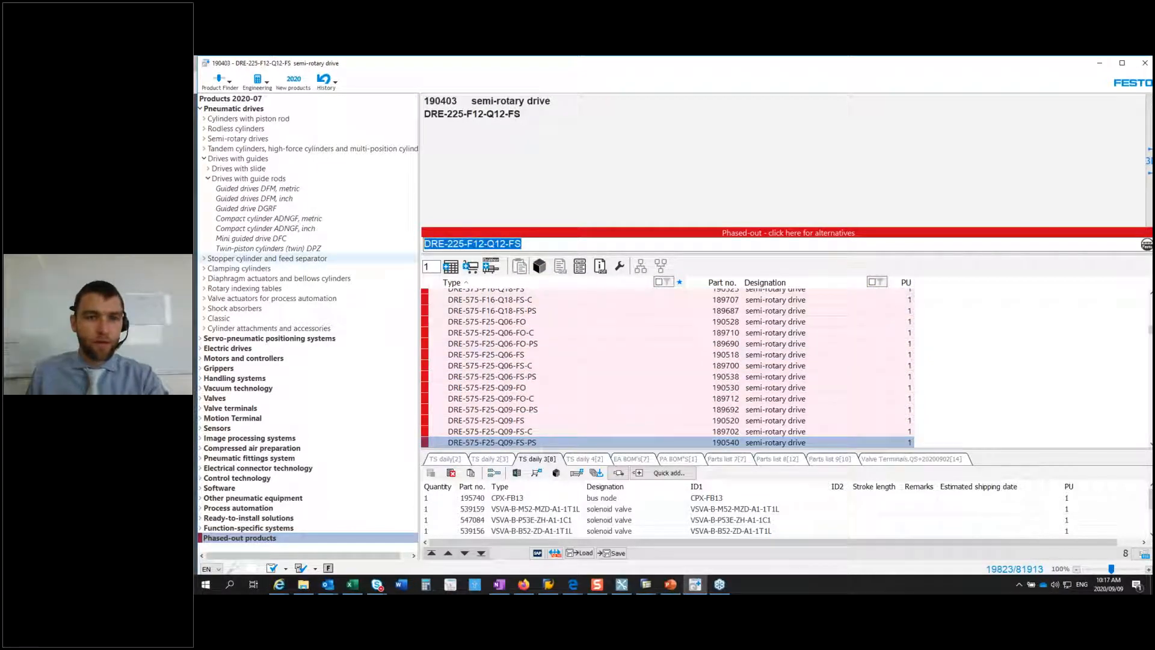
text(D)
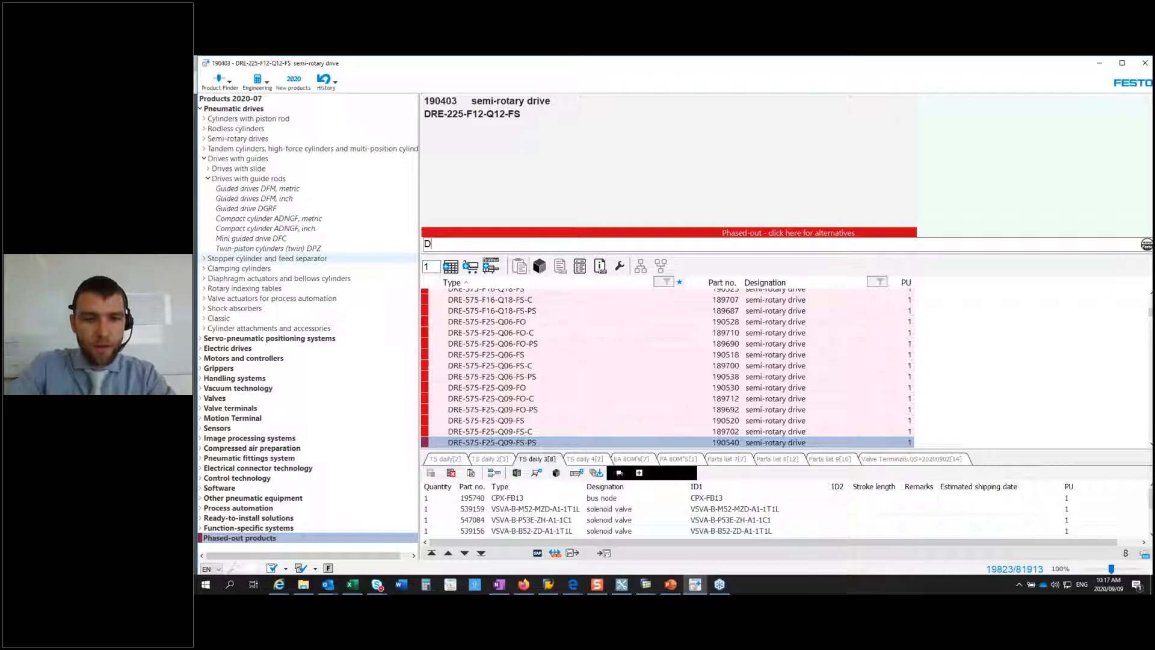
text(GP-)
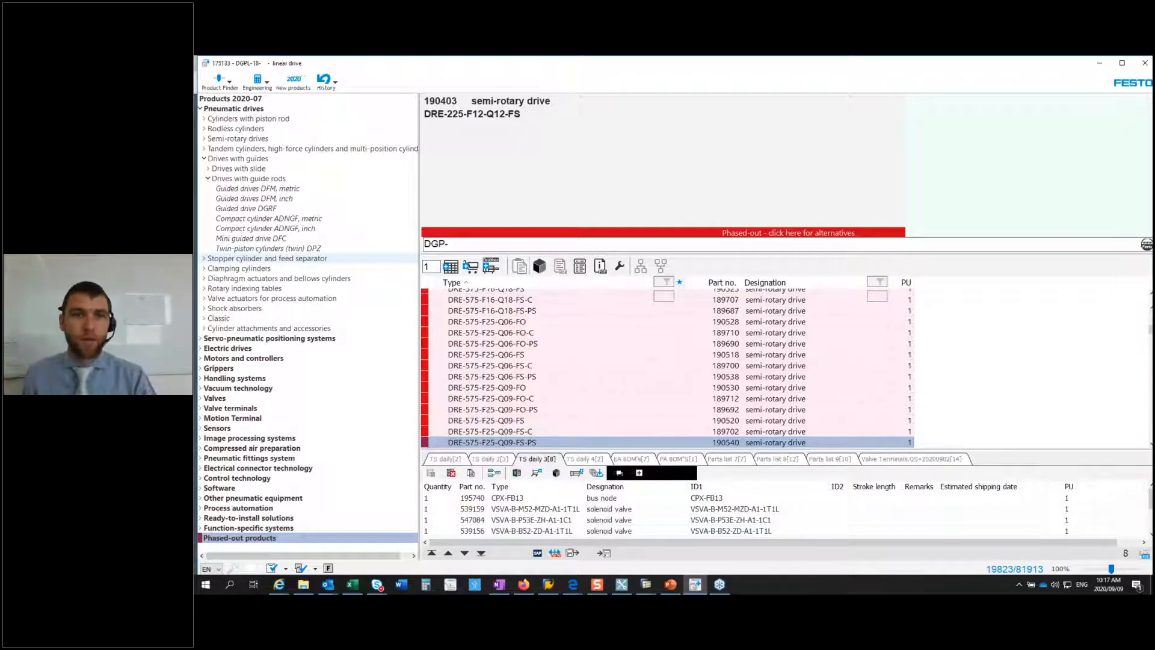
text(32)
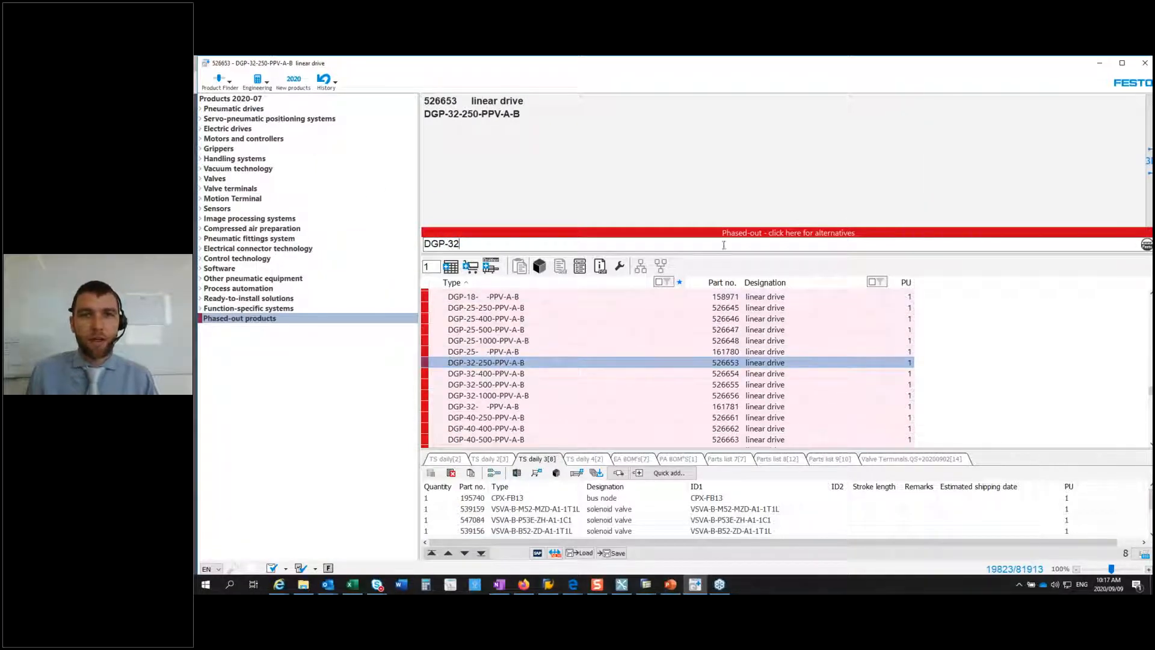
click(769, 237)
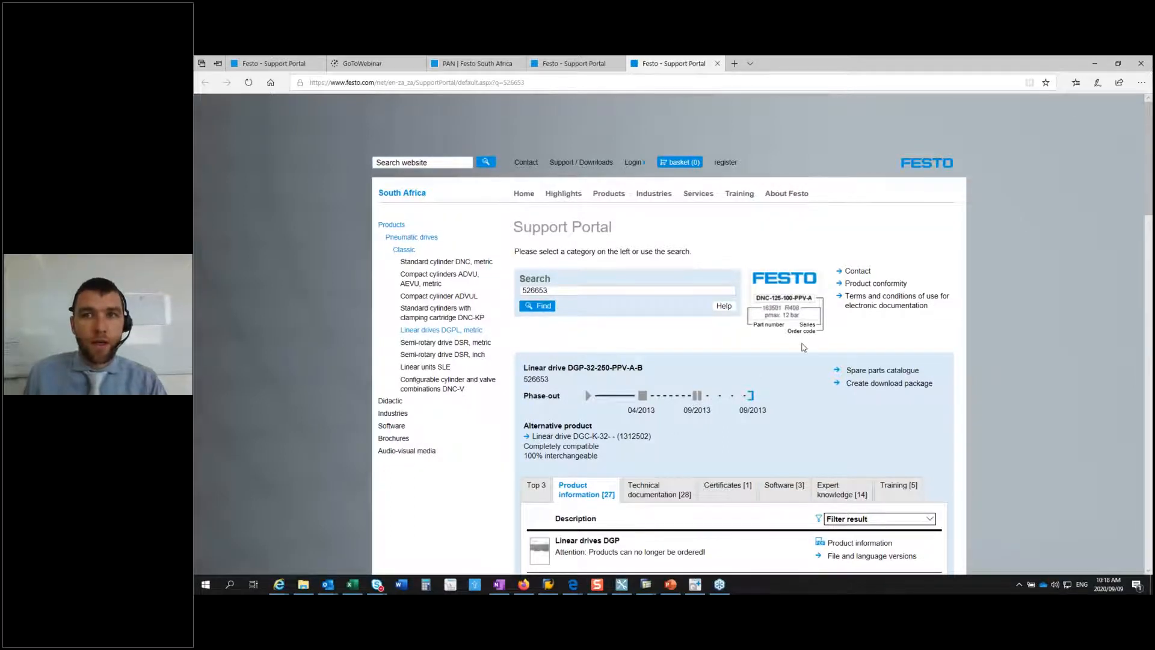
click(1097, 63)
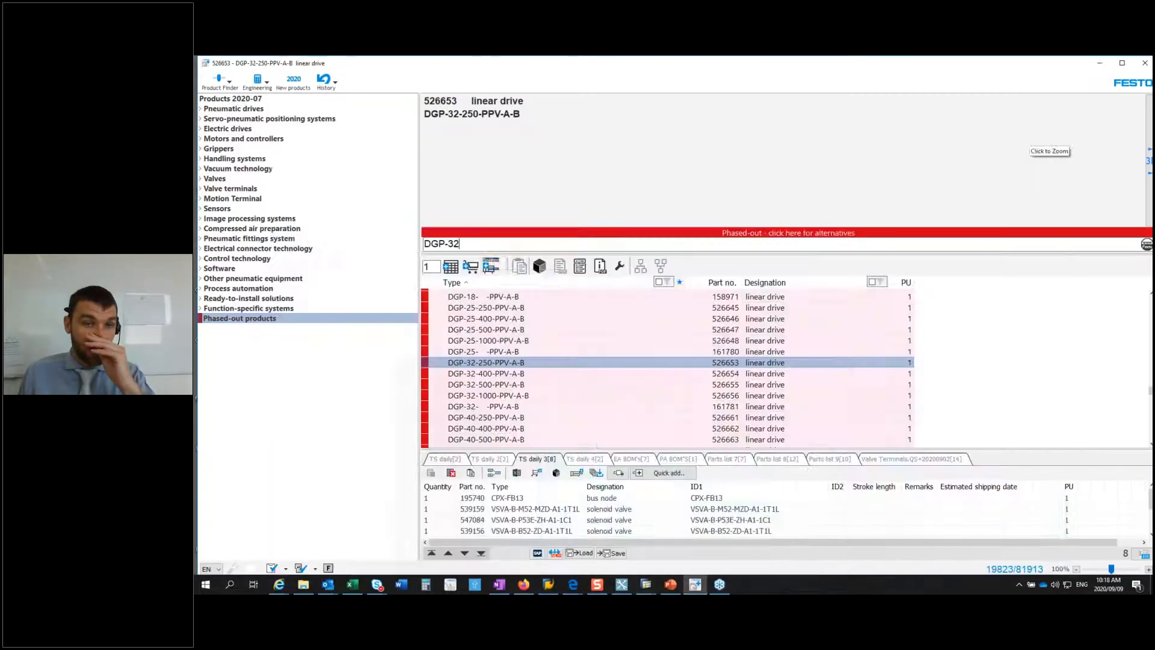
Step: Replace the search entry with part number 6211 and open the matching product
drag(462, 244, 428, 246)
key(BackSpace)
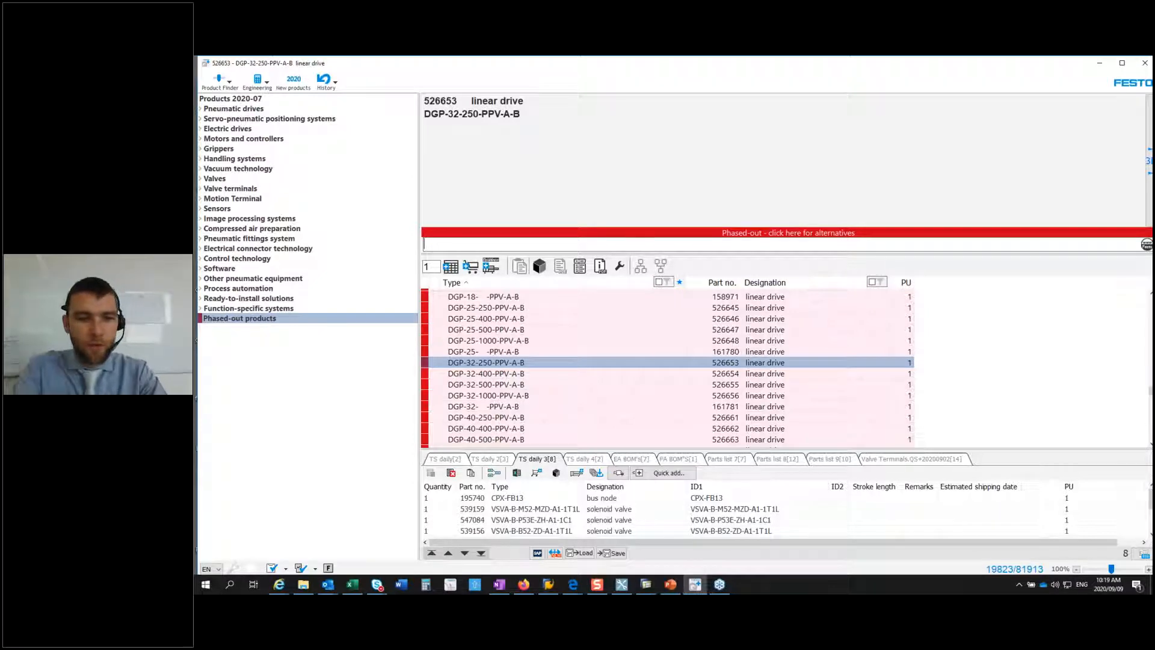
text(6)
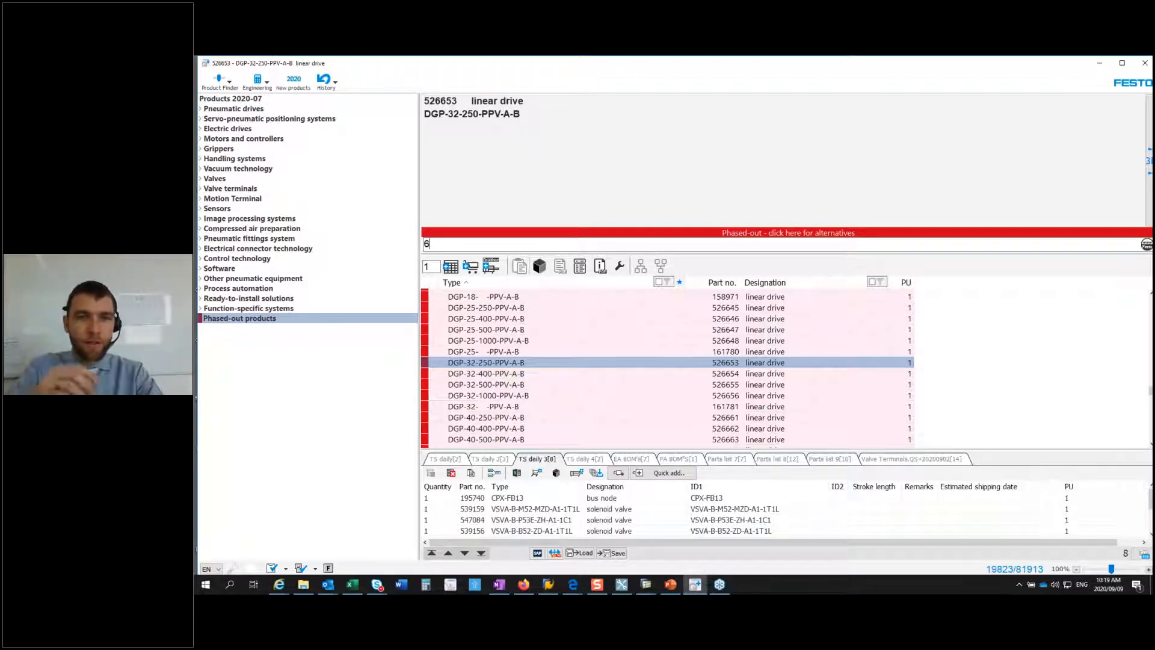
text(211)
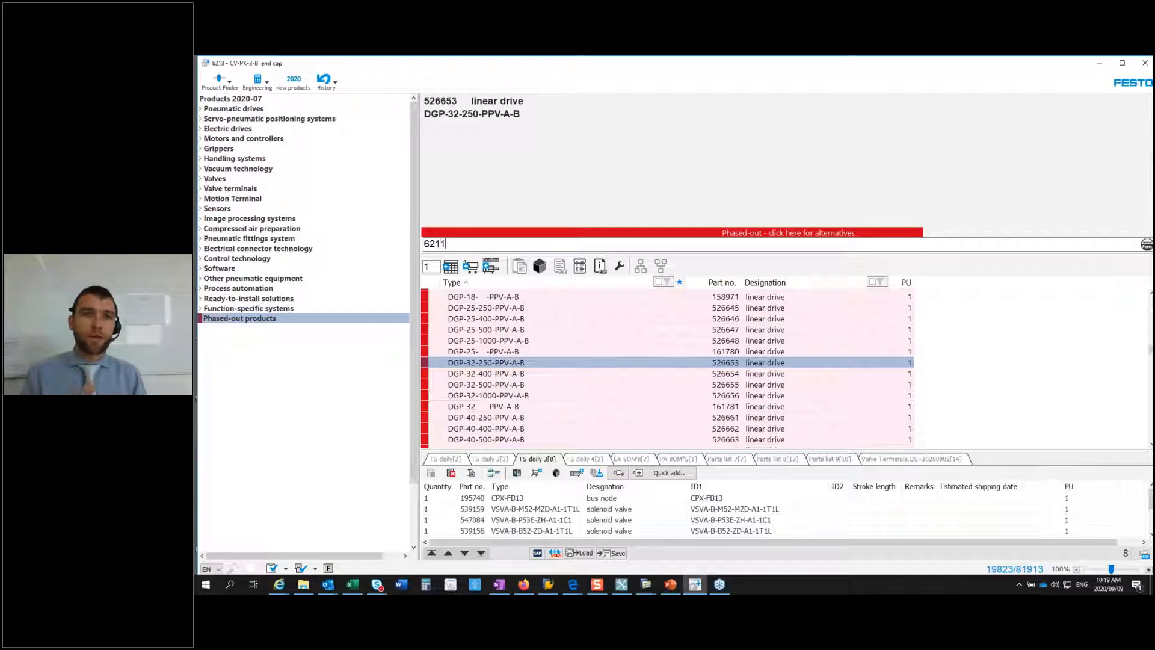
key(Return)
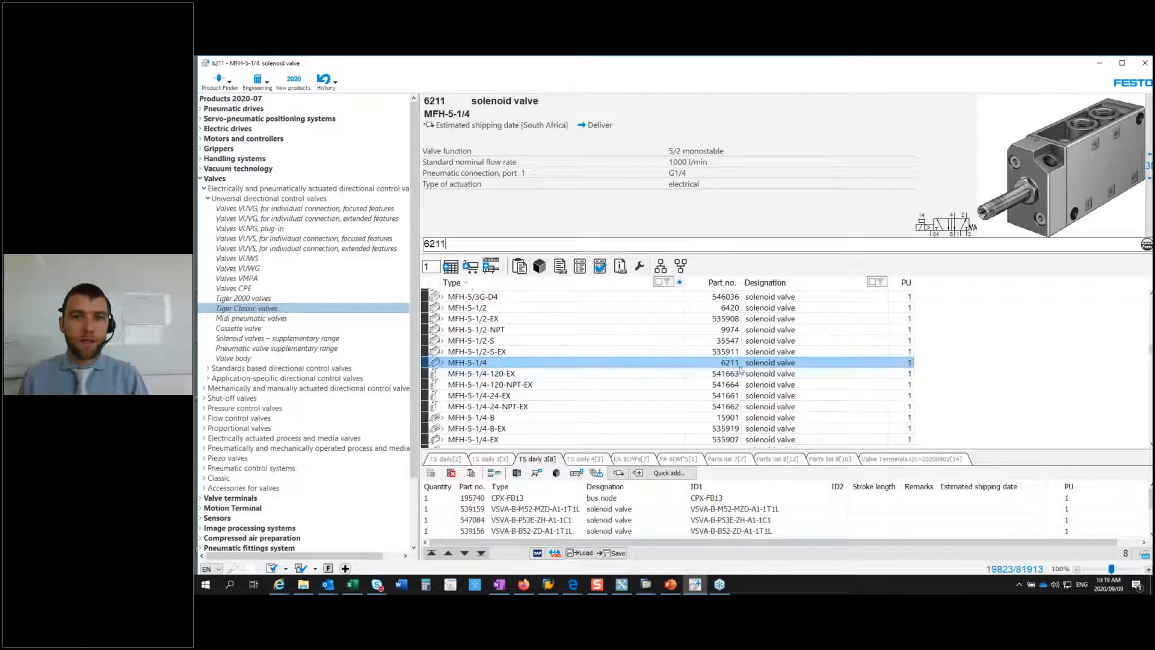
mouse_move(436, 367)
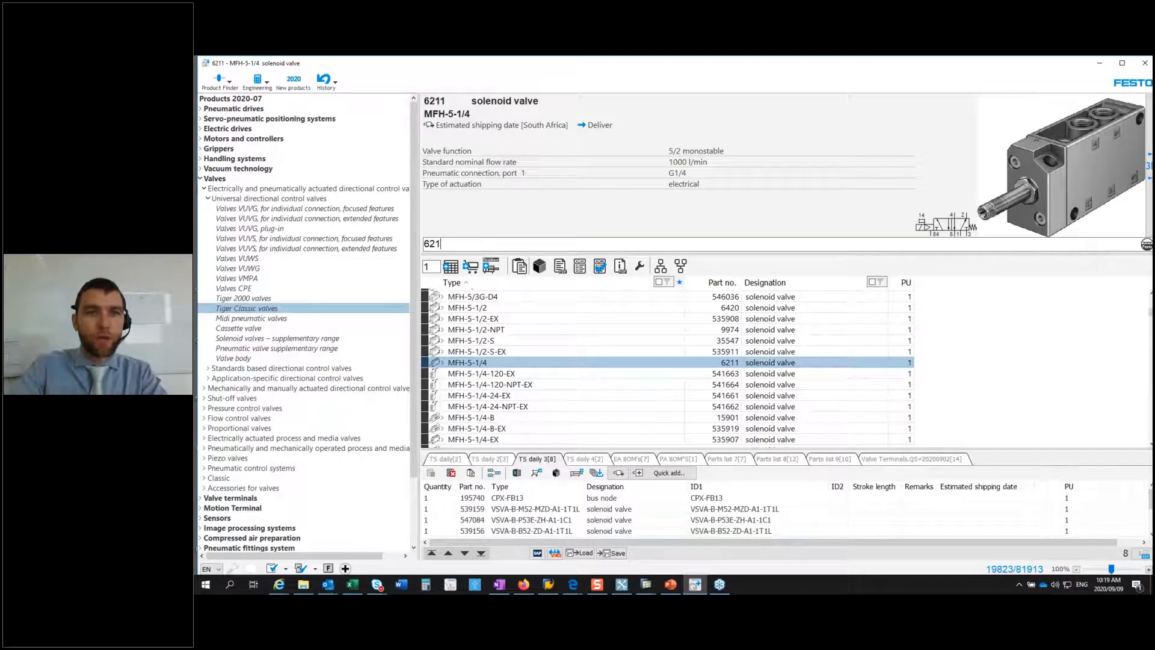
Step: Clear the part number from the search and look up the type code VUV
key(BackSpace)
key(BackSpace)
key(BackSpace)
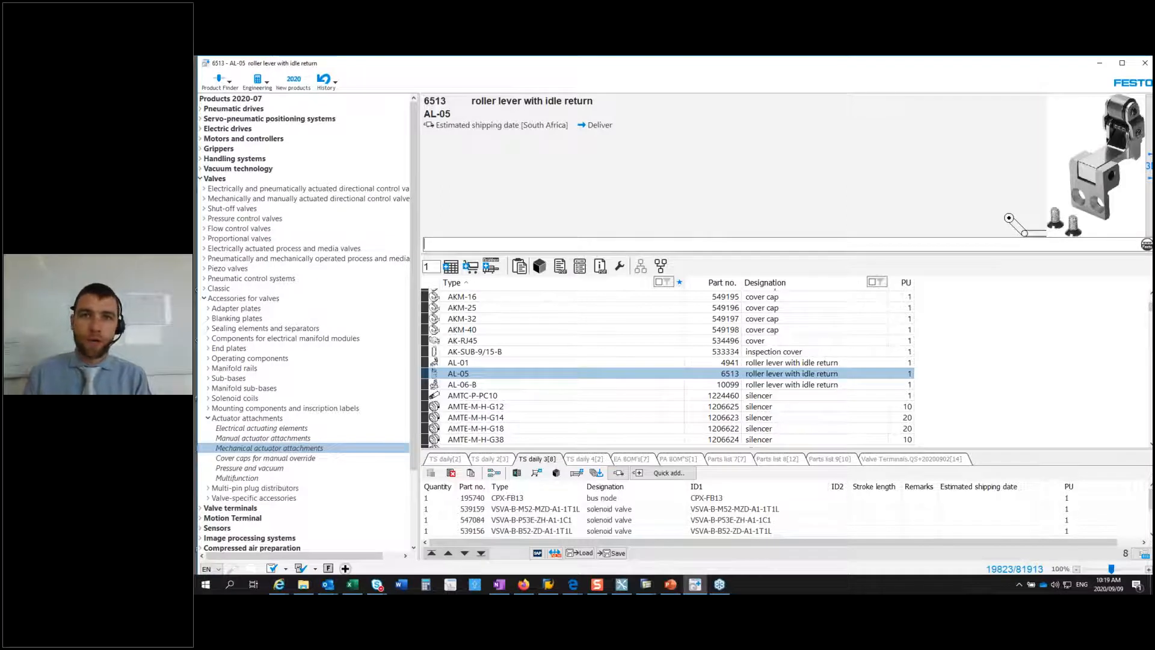
text(VUV)
key(Return)
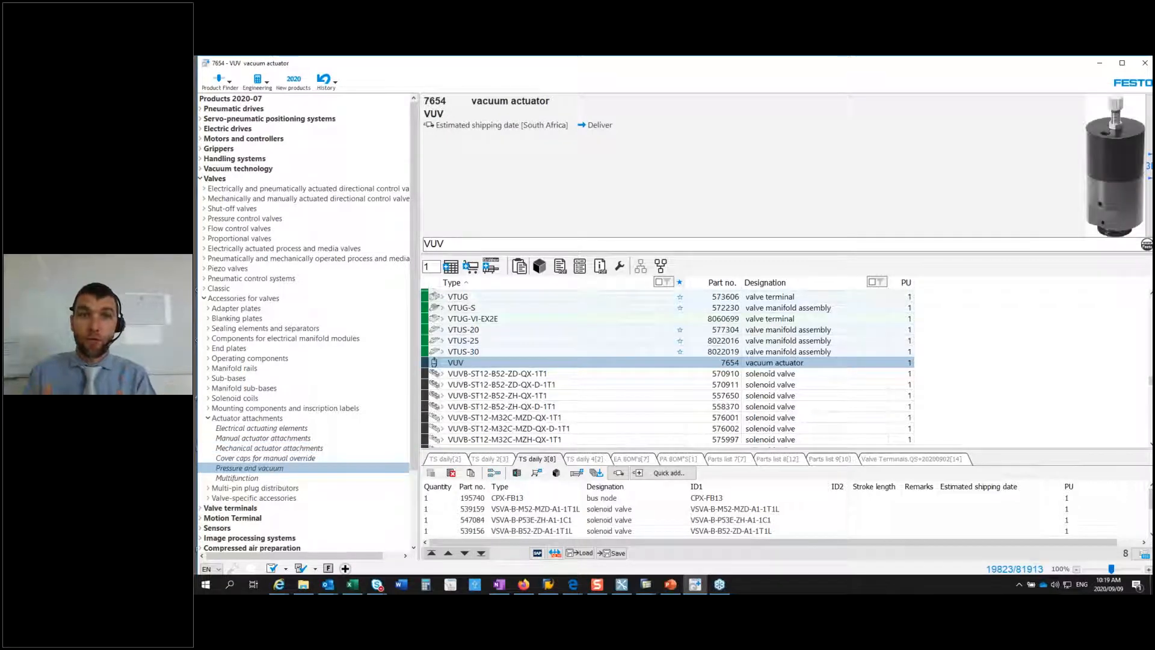
Step: Narrow the search to VUVS-L25-M52, view the AD-G14-F8-1B2 variant, and select VUVS-L25-M52-AD-G14-F8
text(S)
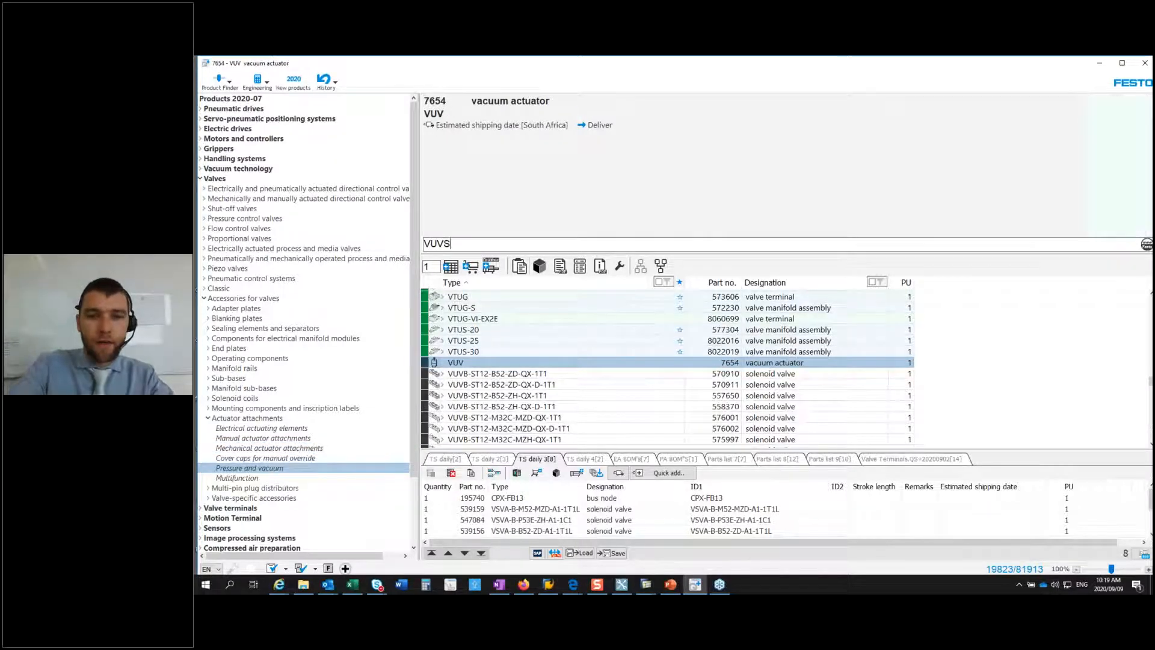
text(-L)
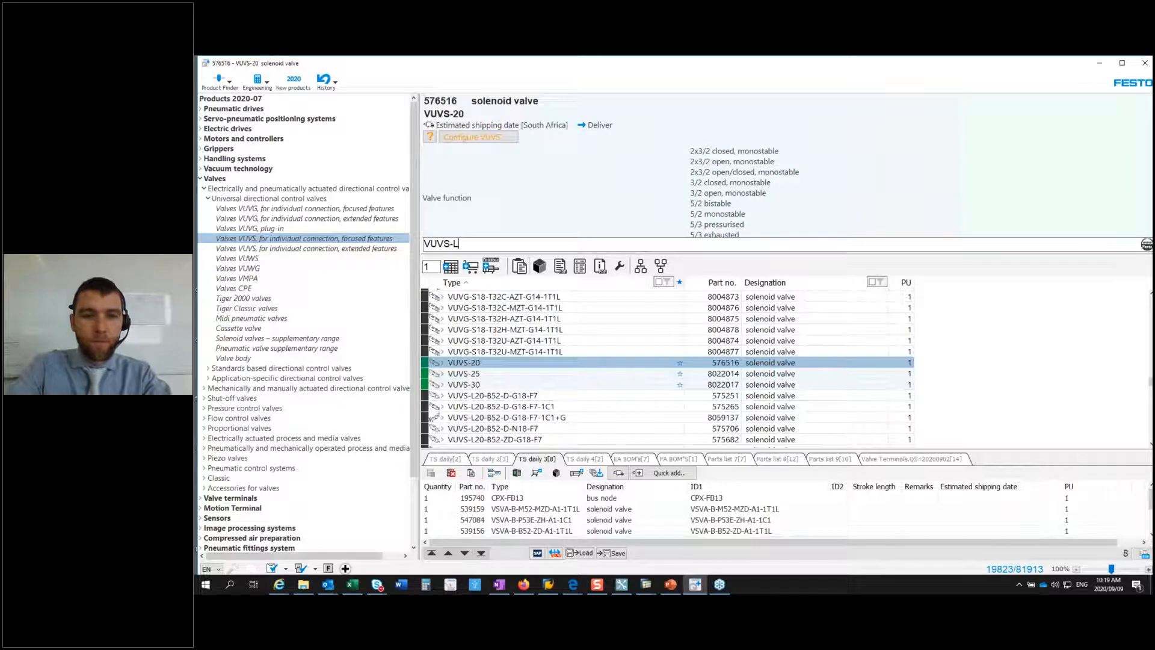
text(2)
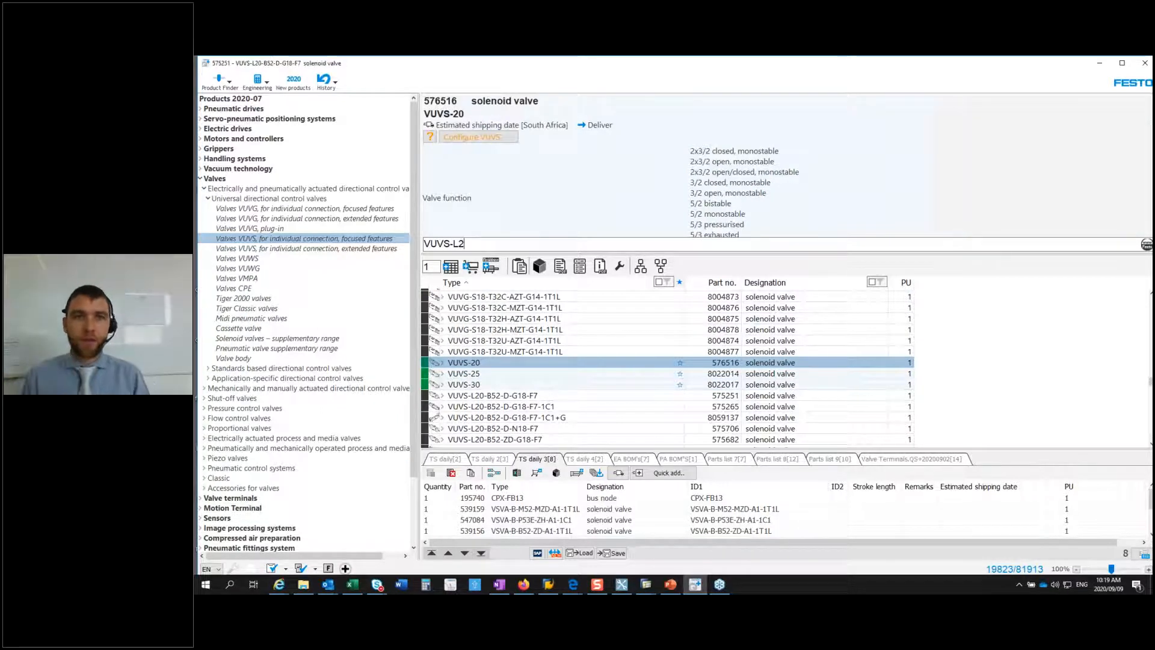
text(5)
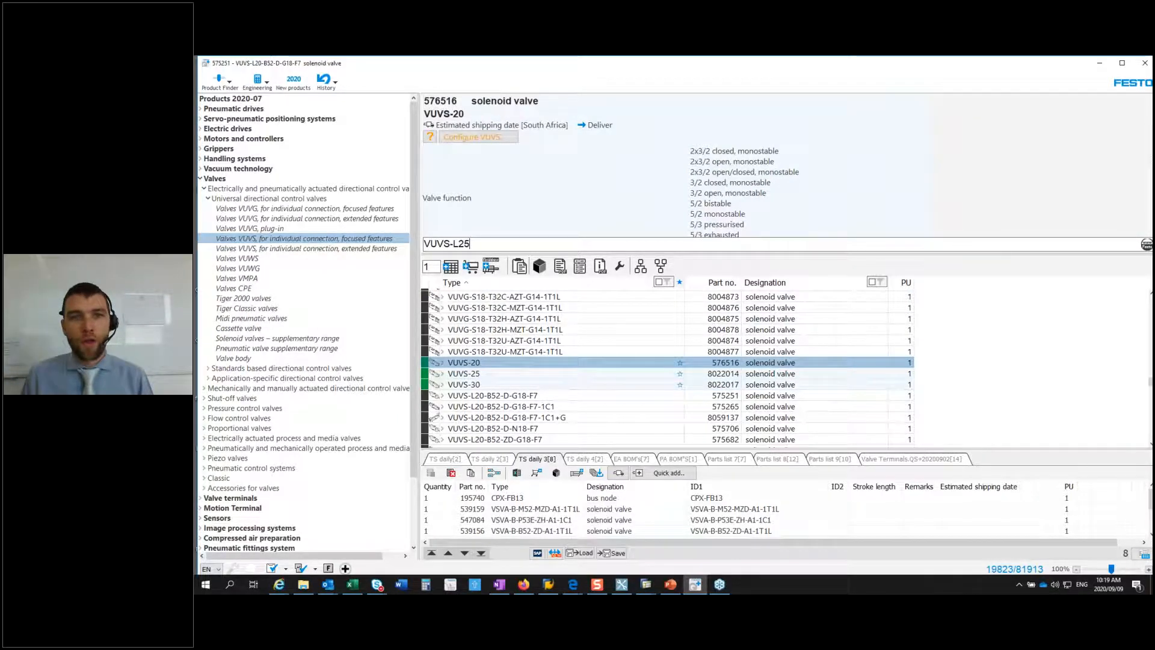
text(-M)
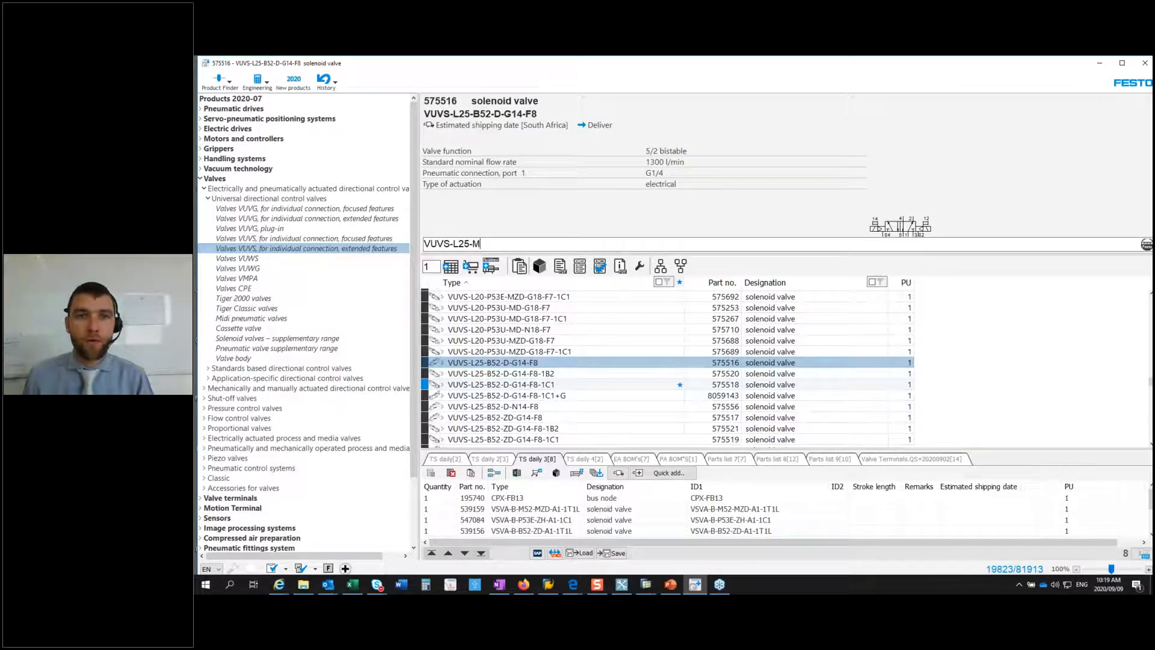
text(52)
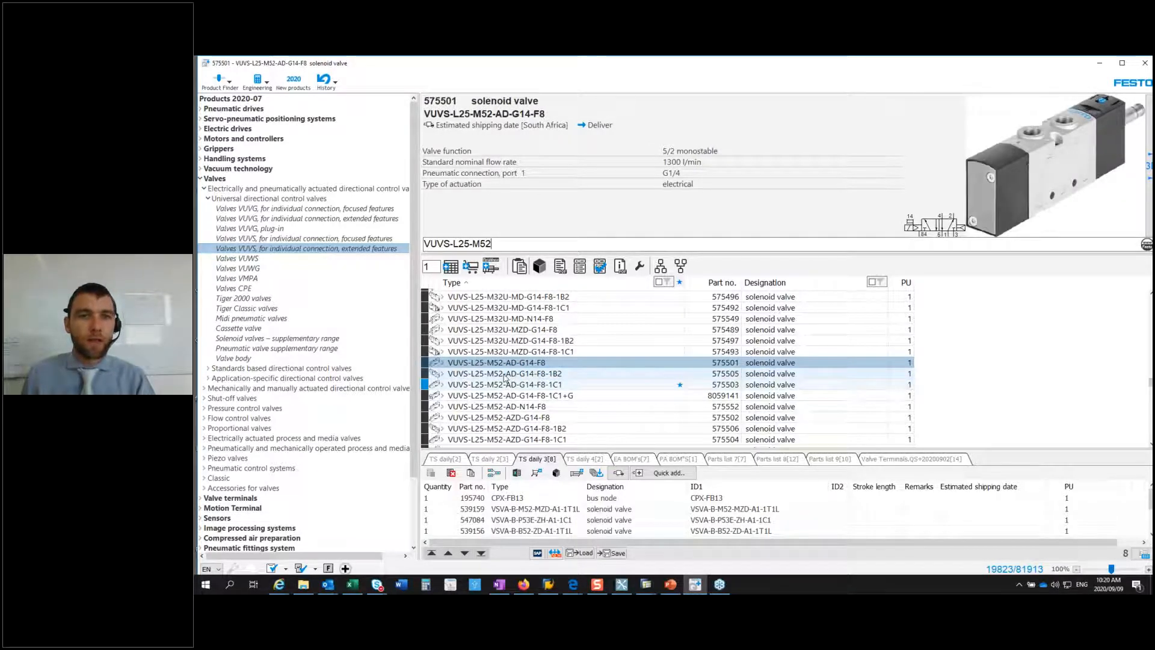
click(504, 374)
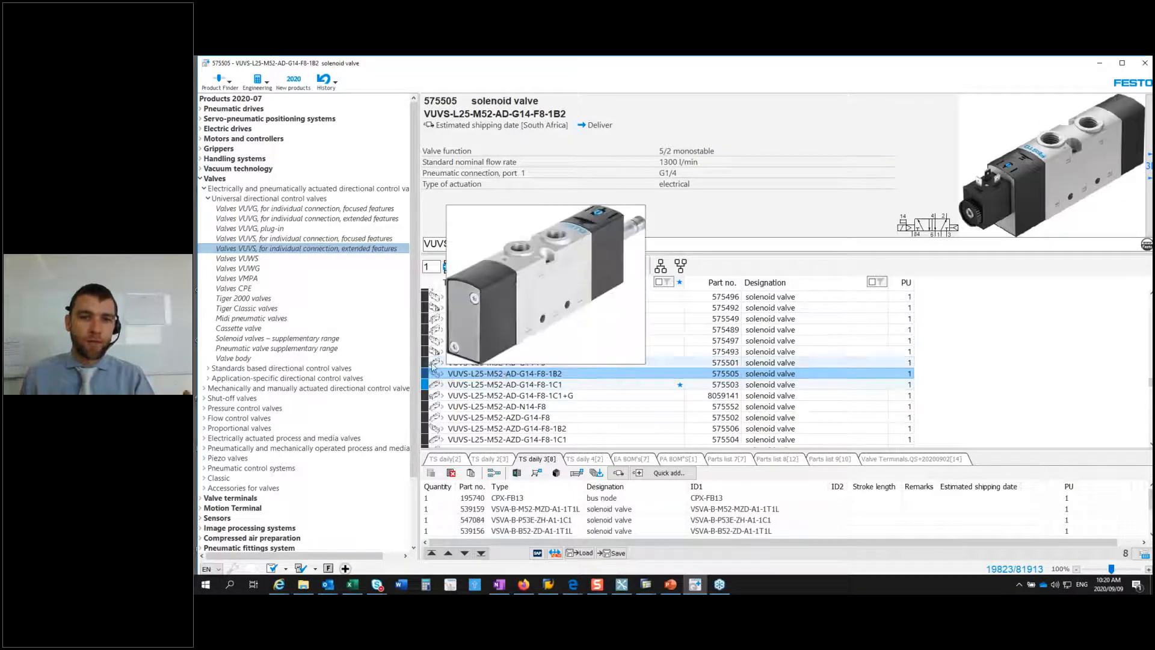
click(477, 364)
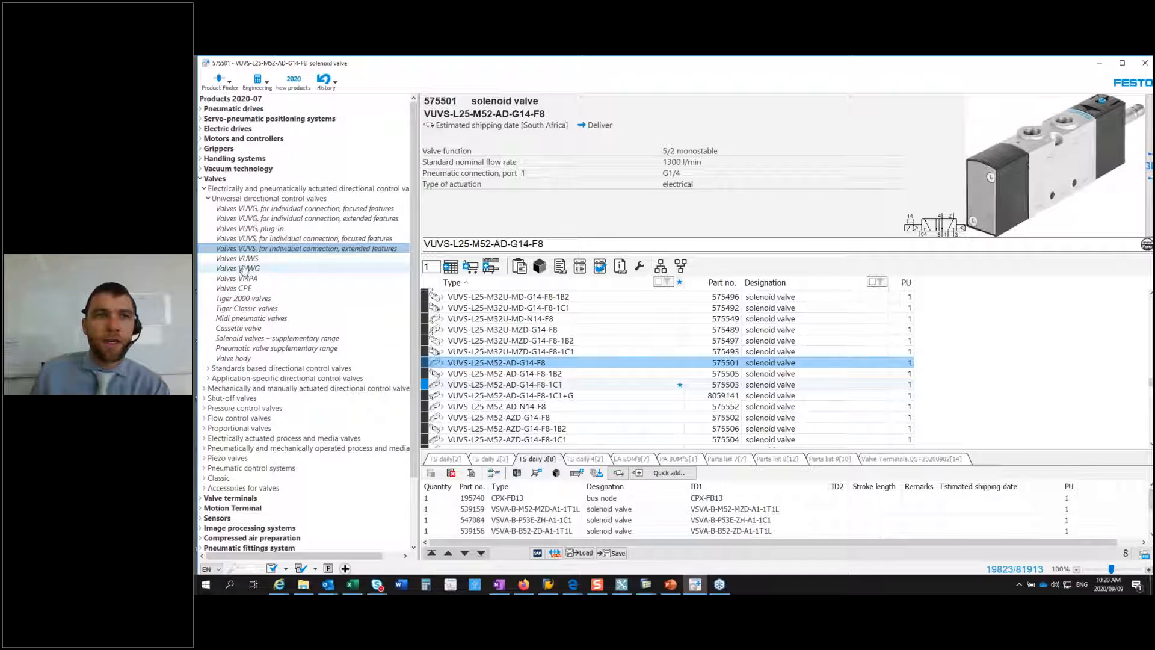
Step: Filter the catalogue to cylinders with clamping unit, within the pneumatic drives with piston rod
click(202, 109)
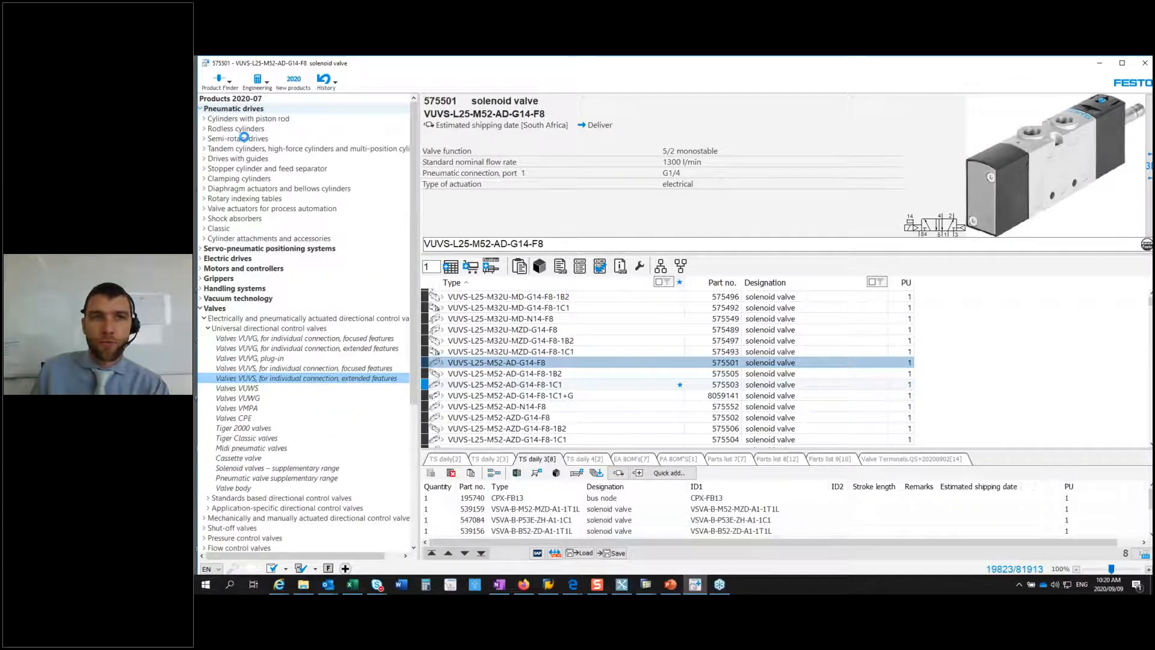
click(205, 120)
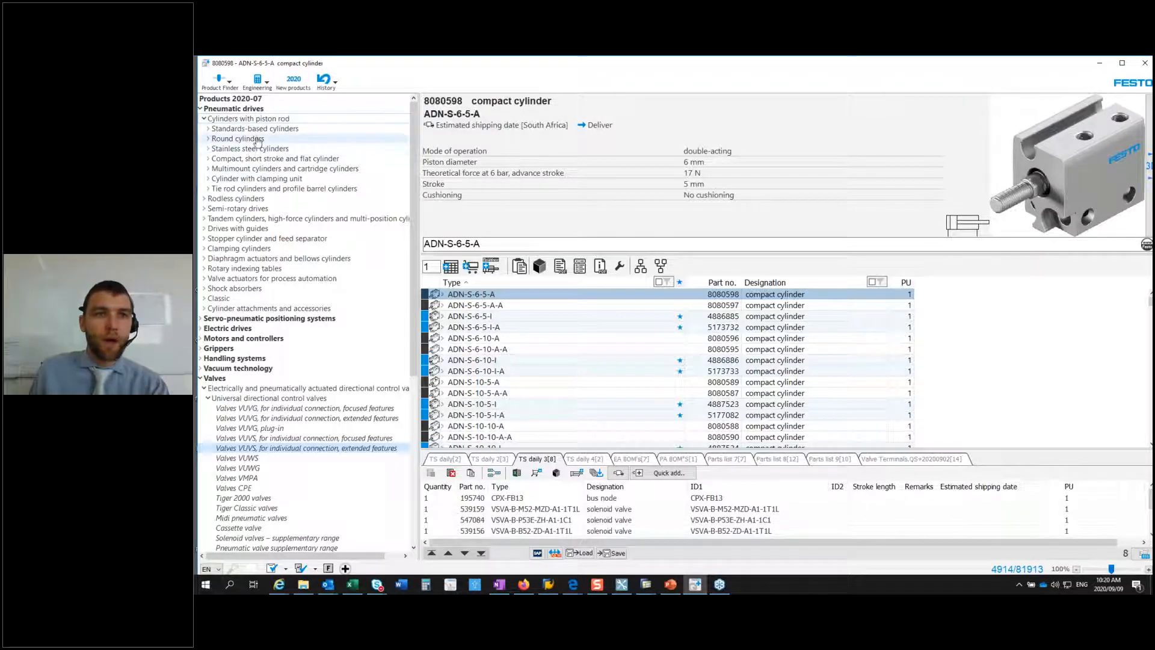
click(249, 179)
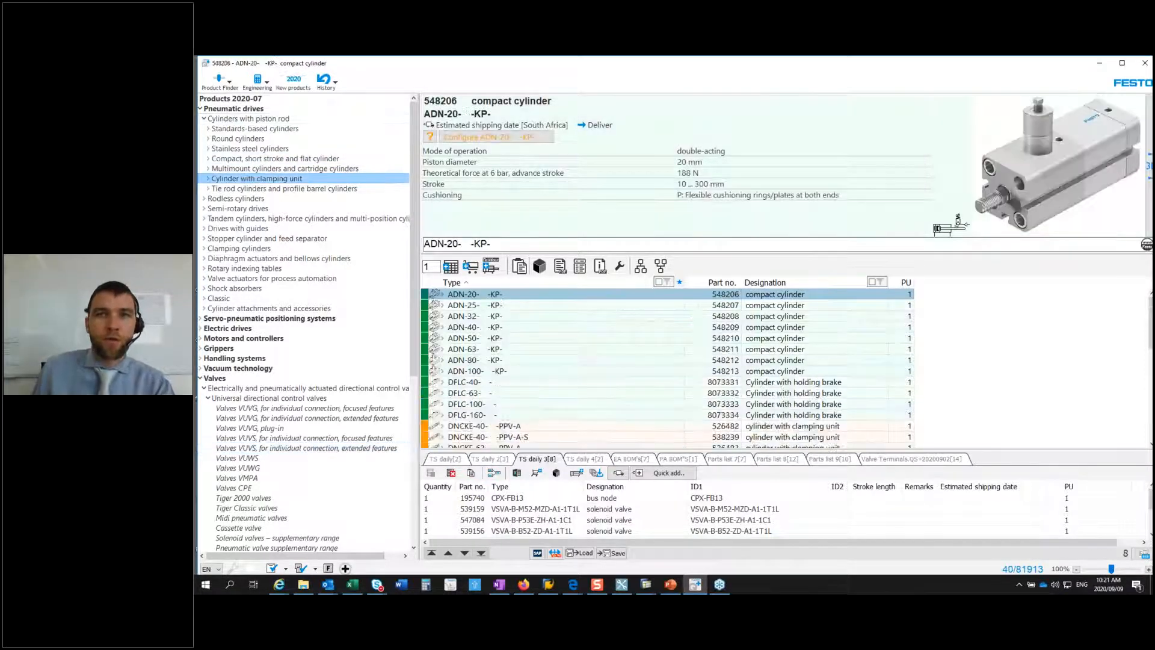
Step: Browse the clamping-unit cylinders, viewing the ADN-63 KP, DSBC-40 and DFLC-63 models
click(475, 349)
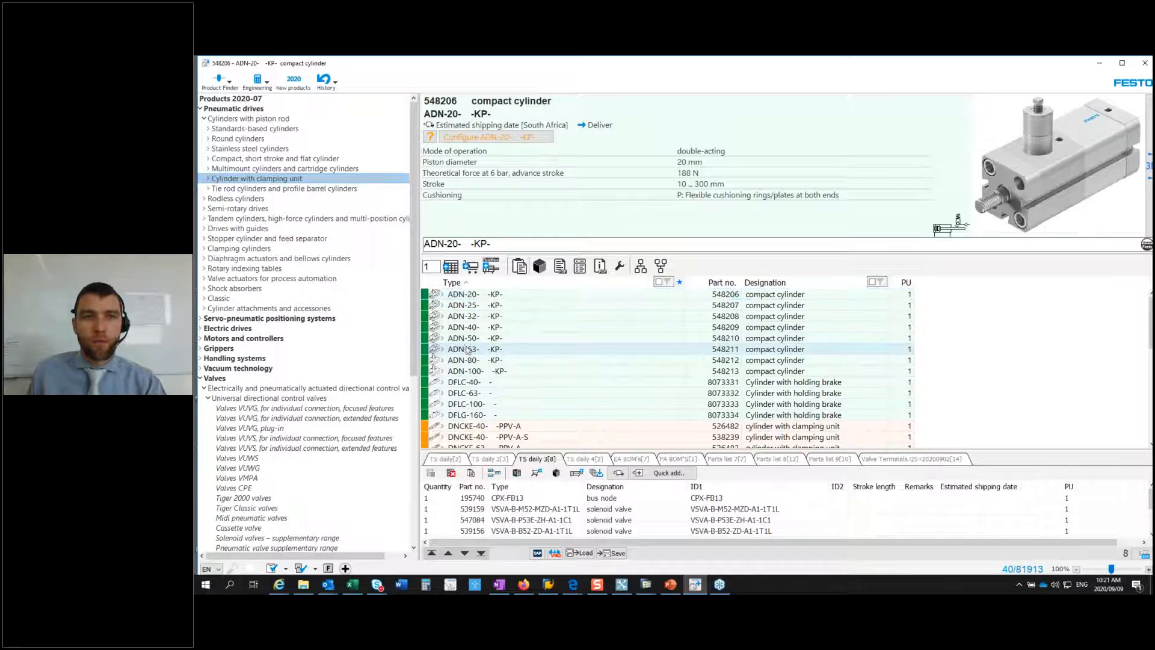
scroll(481, 352, down, 10)
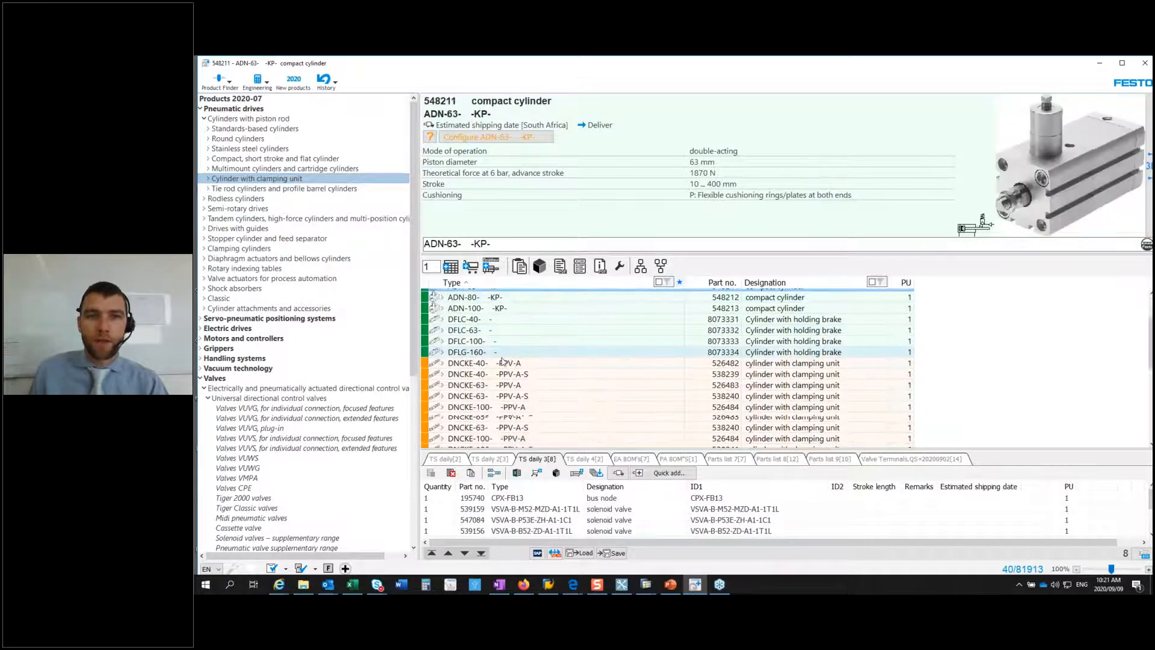
scroll(499, 361, up, 5)
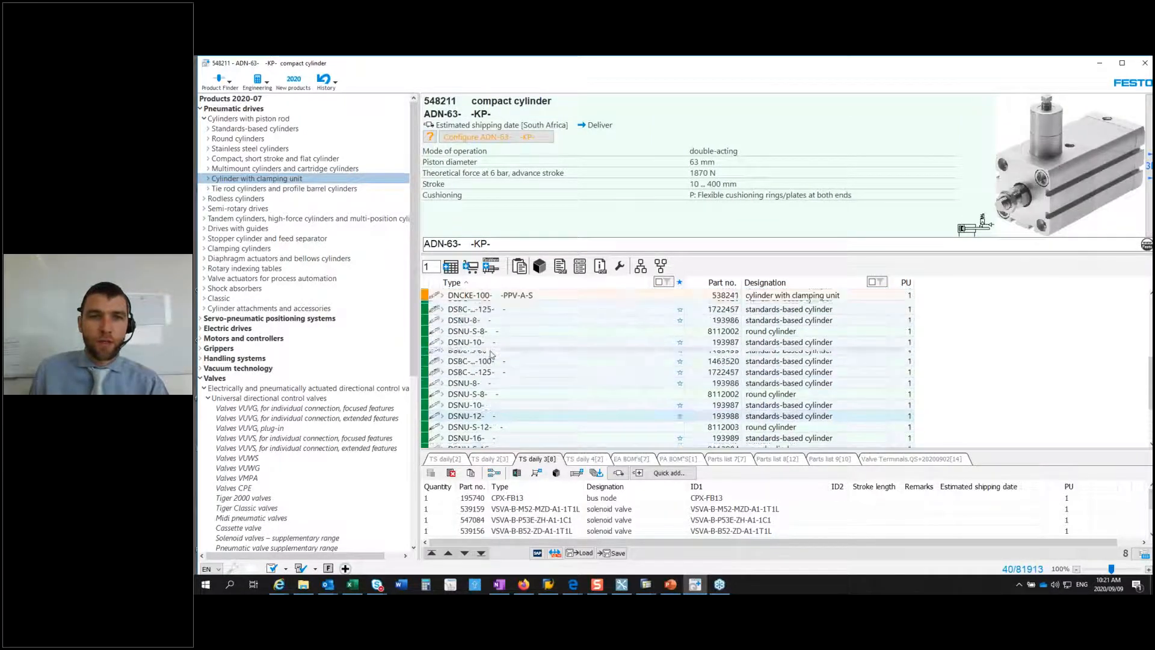
click(467, 380)
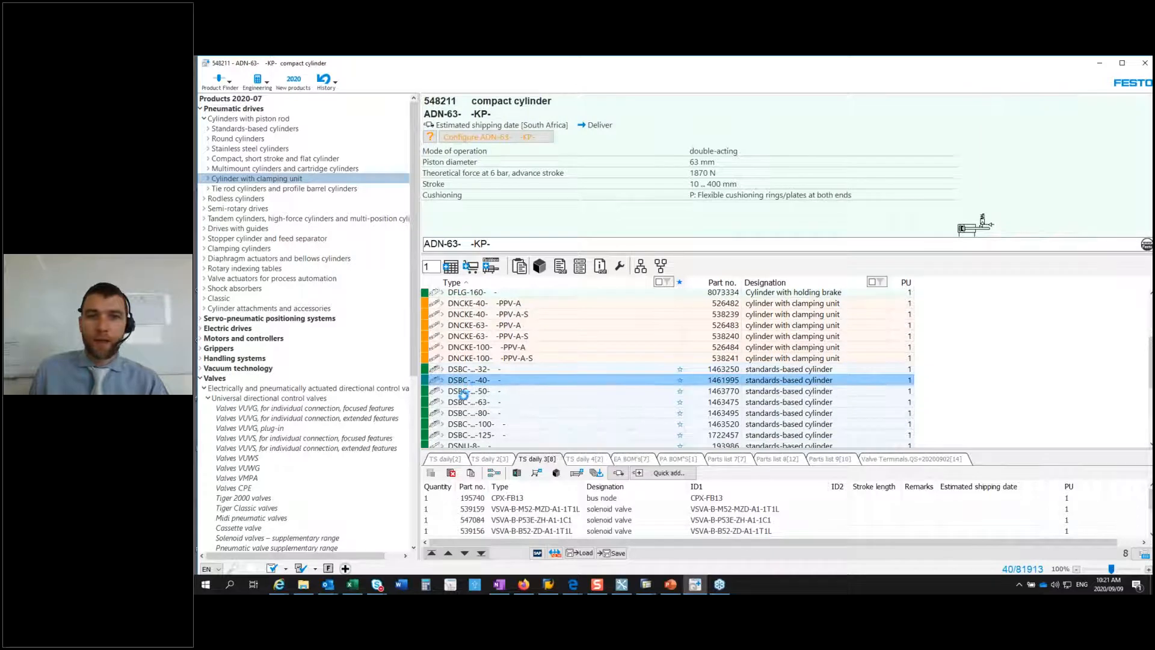
scroll(482, 403, down, 5)
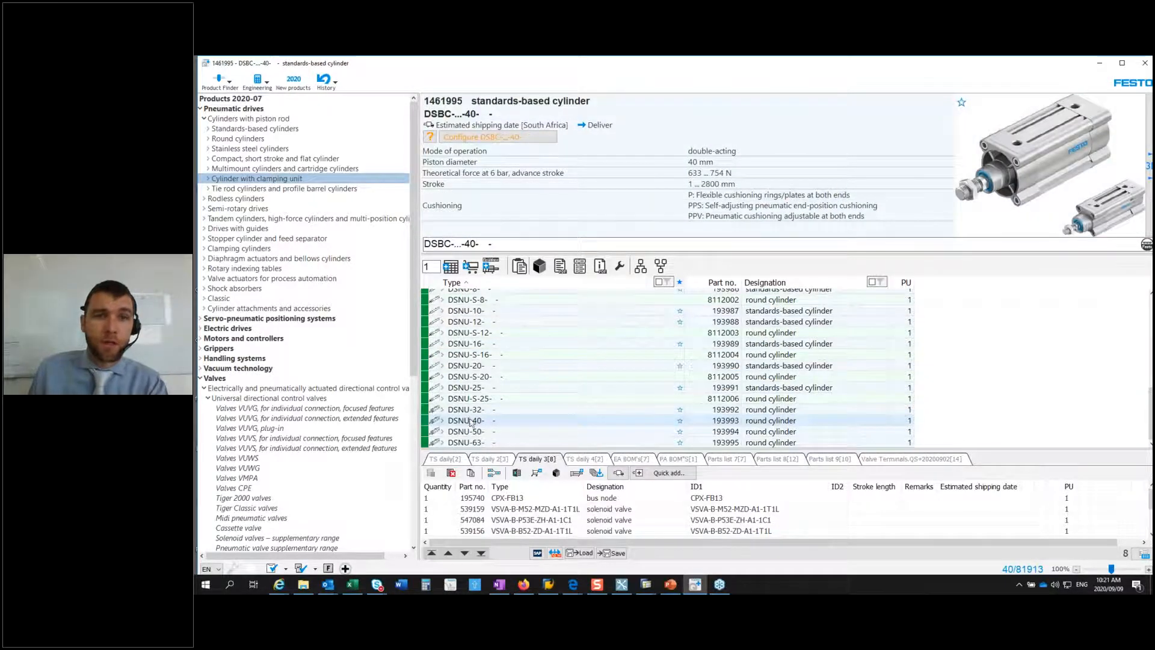
scroll(478, 403, up, 8)
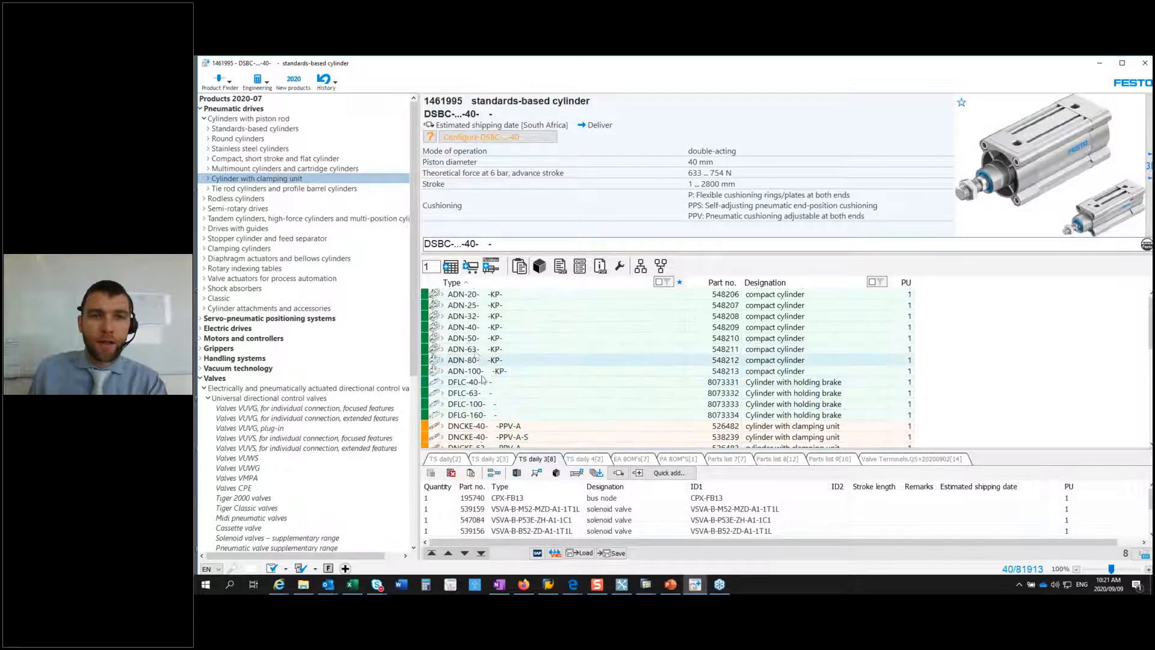
click(475, 394)
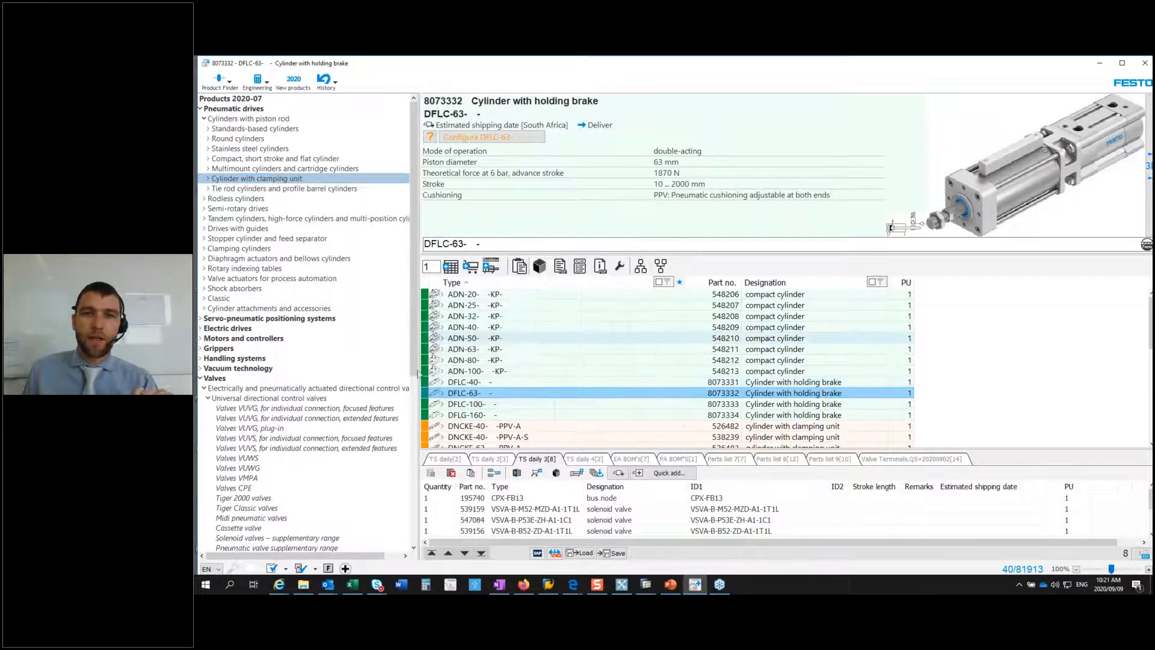
Step: Configure the ADN-63 KP compact cylinder with a 200 mm stroke and an external piston rod thread, and apply the configuration
double_click(426, 396)
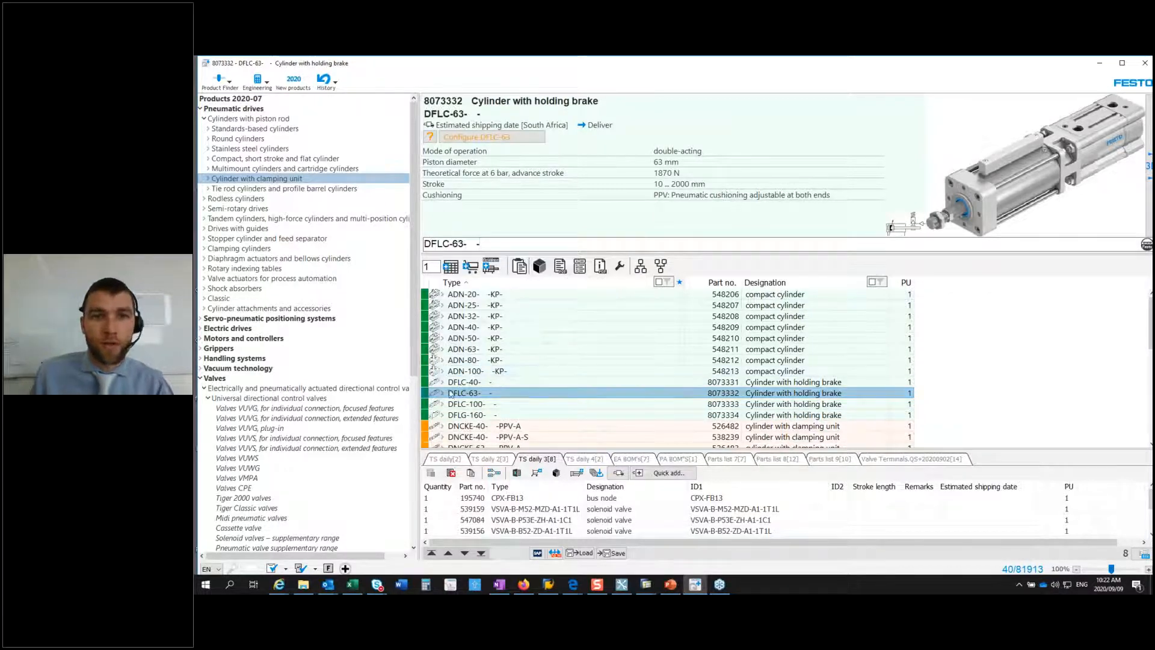
click(461, 350)
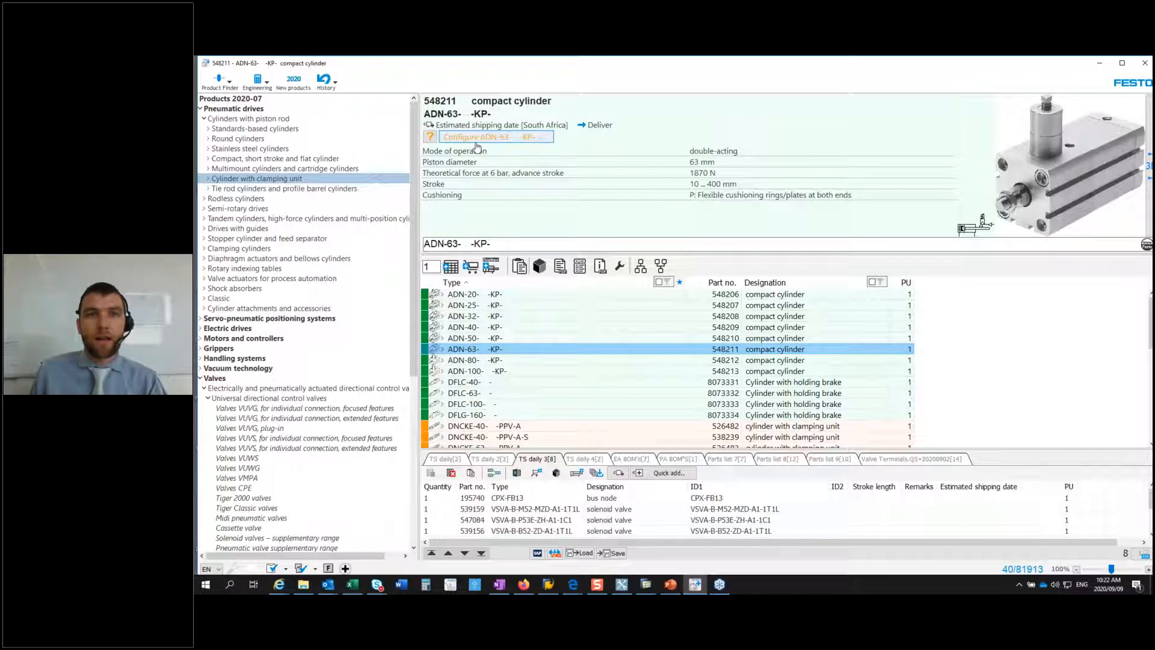
click(501, 139)
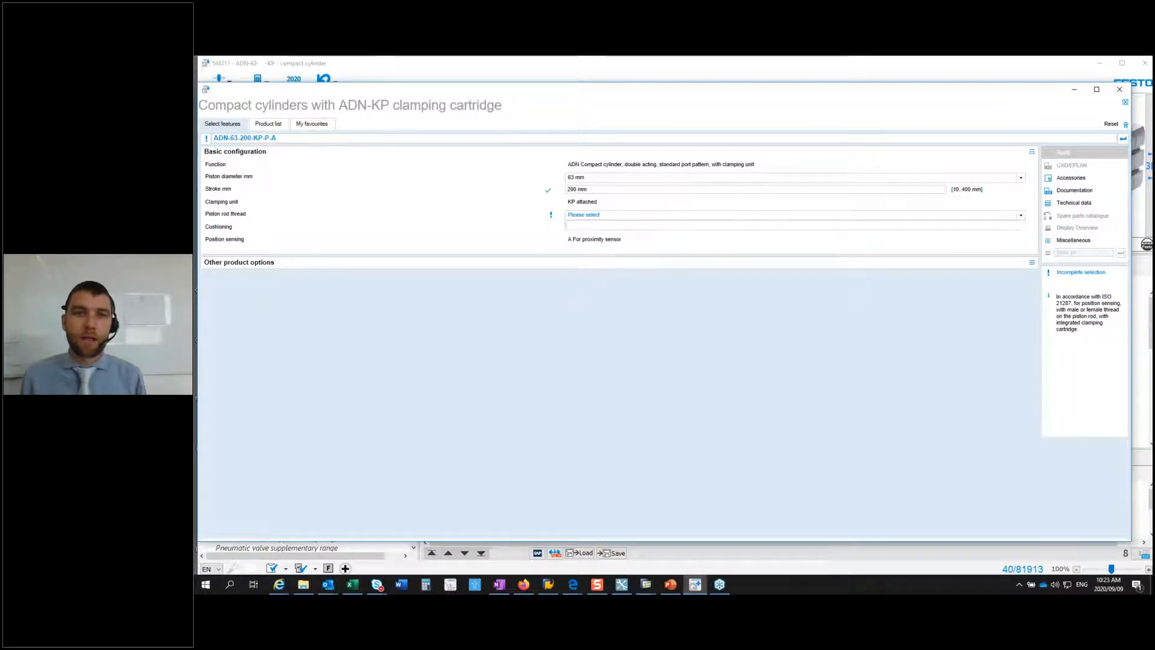
click(609, 217)
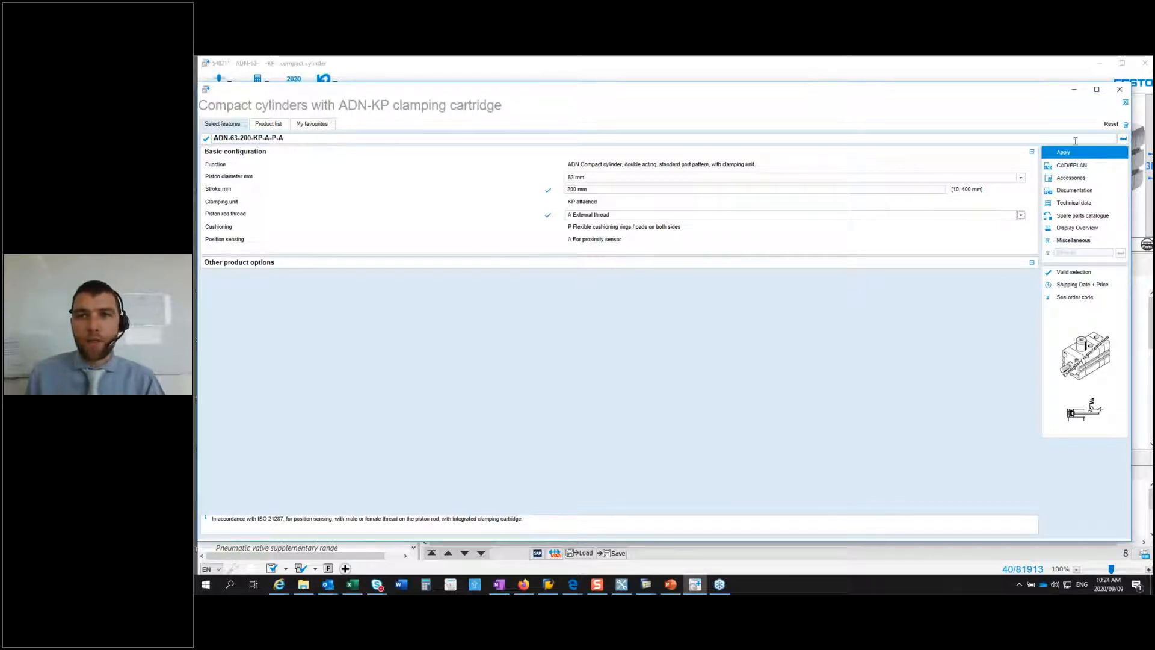
click(1065, 155)
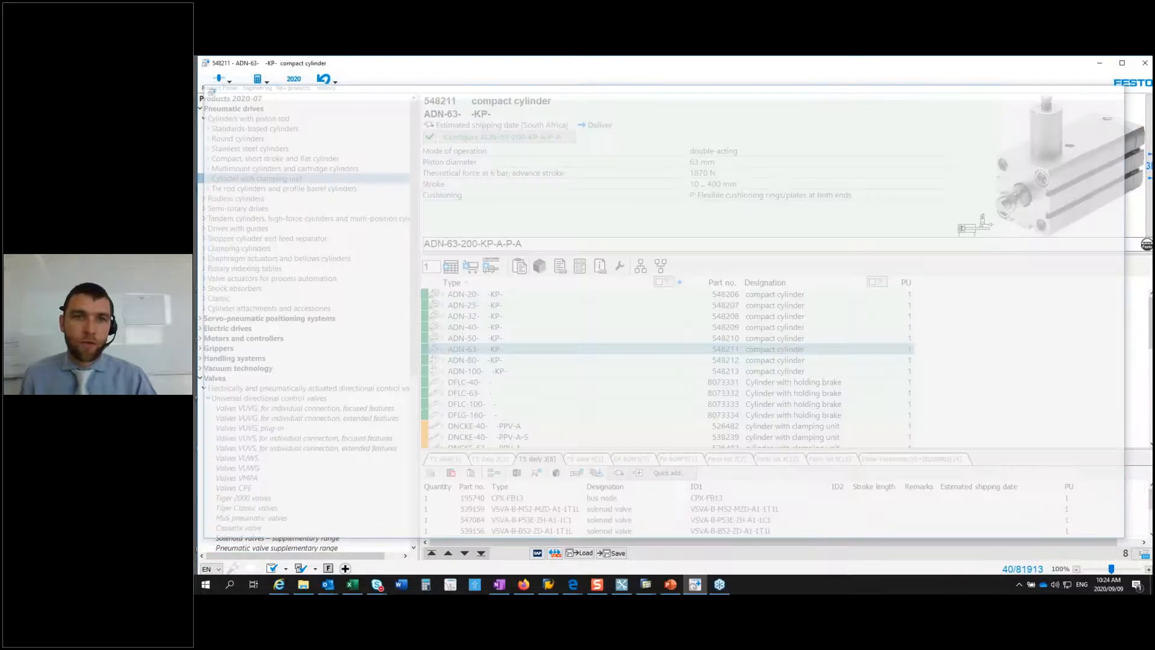
click(539, 243)
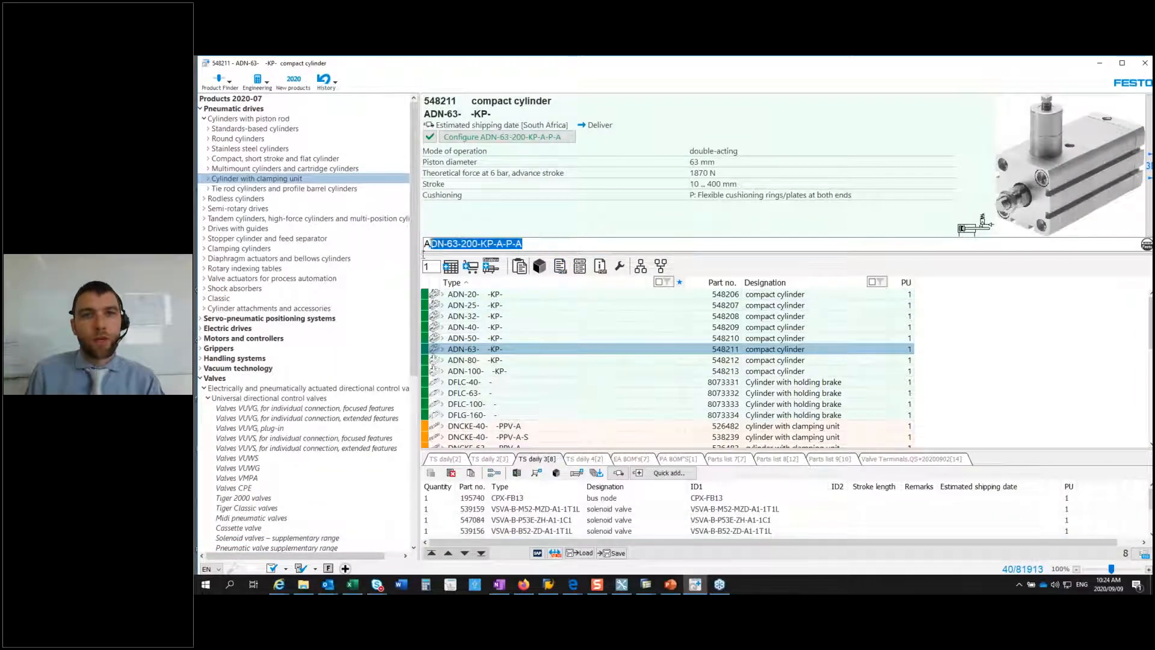
click(529, 242)
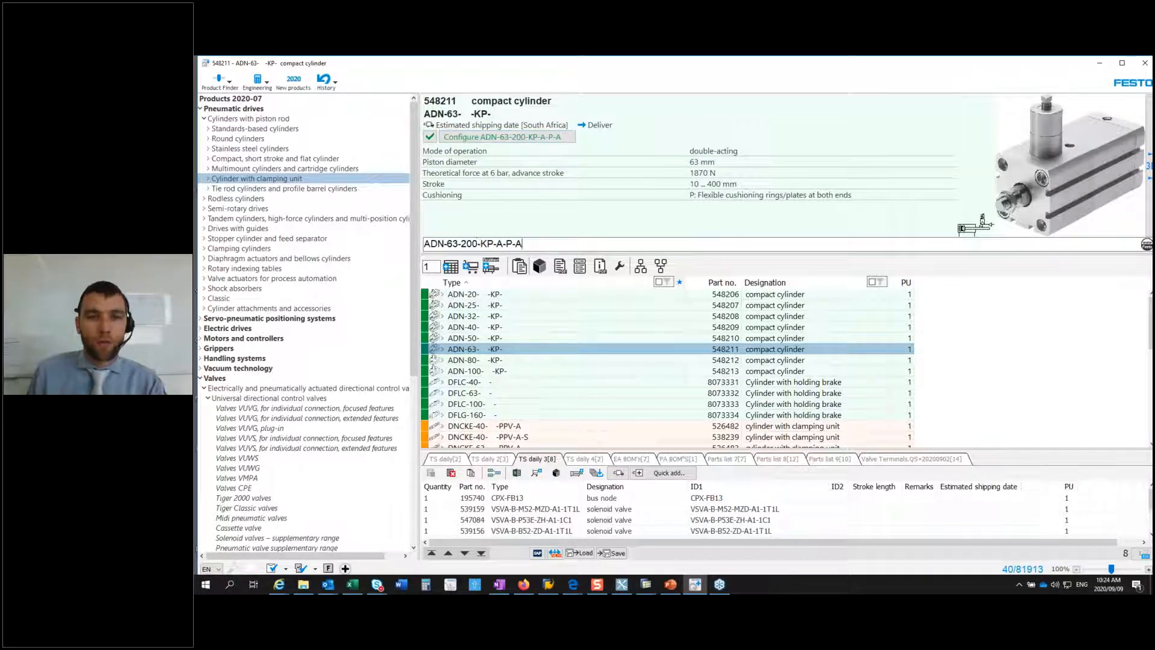
Step: Empty the TS daily parts list and add the configured ADN-63-200-KP-A-P-A cylinder to it
click(450, 459)
click(451, 473)
click(746, 372)
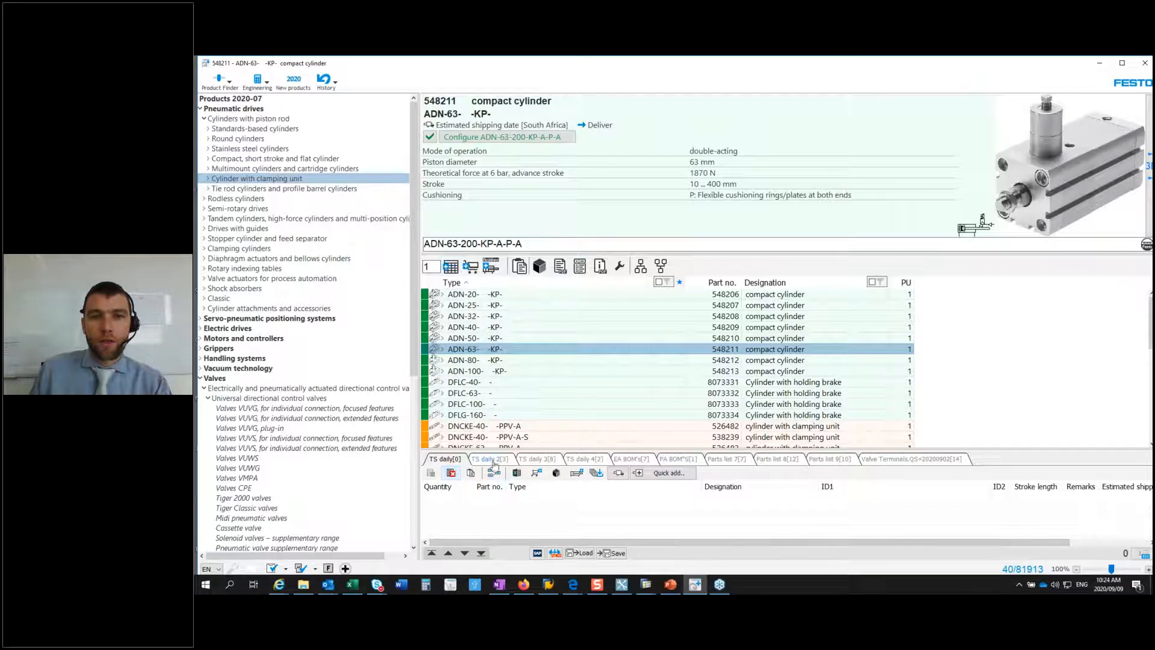
click(600, 461)
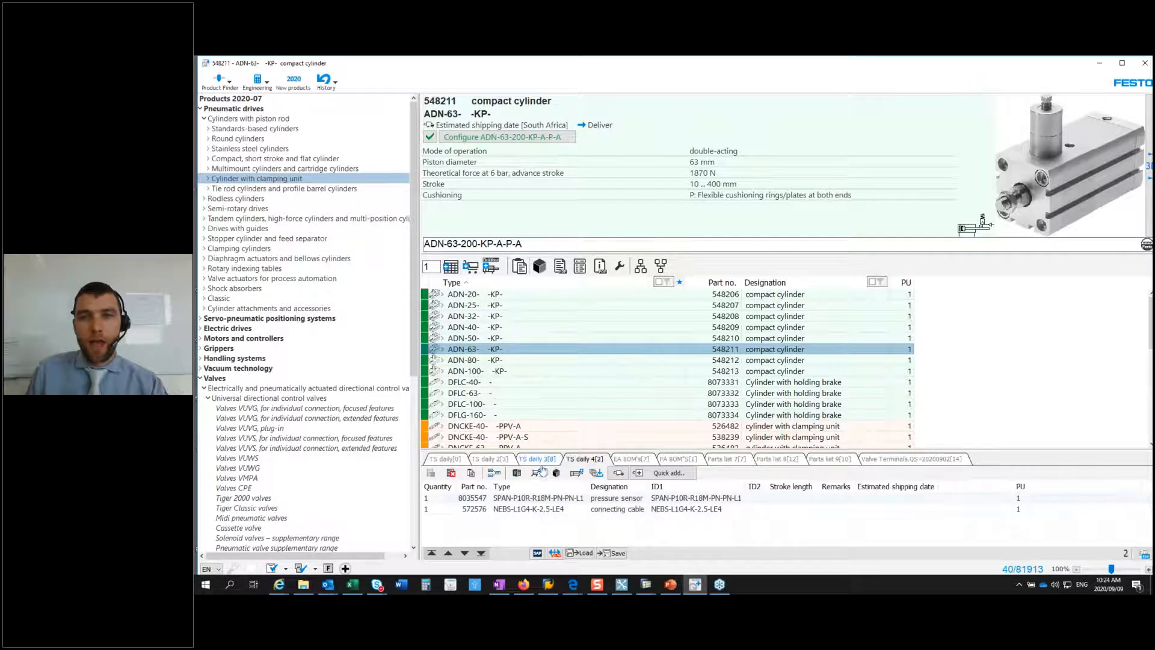
click(458, 463)
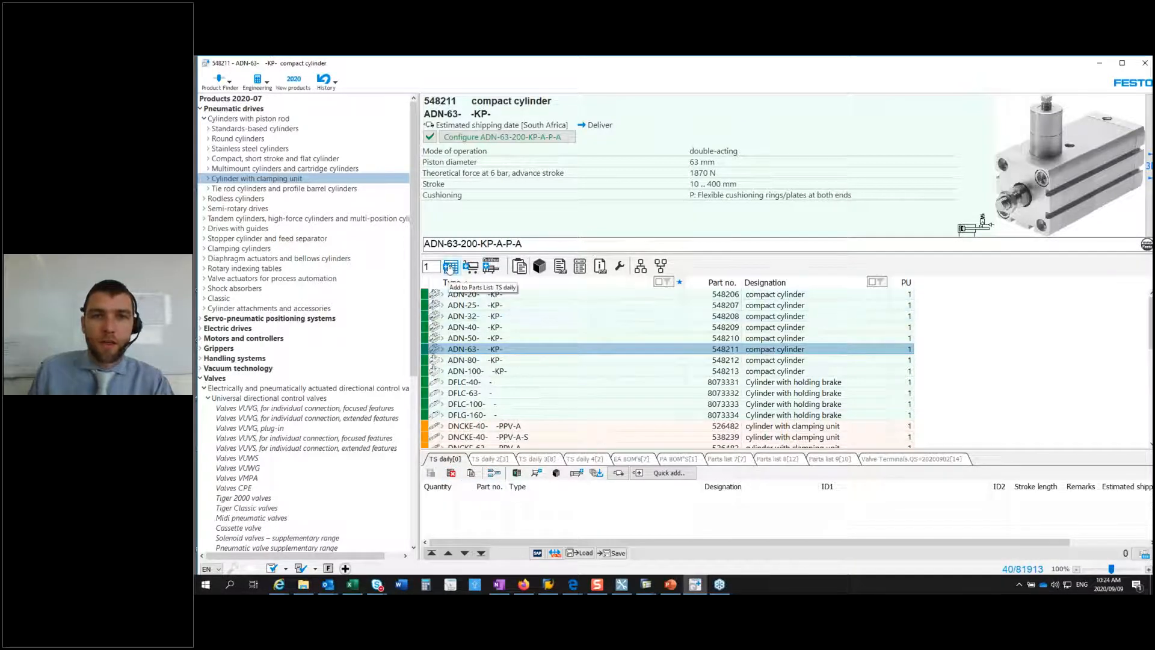
click(449, 266)
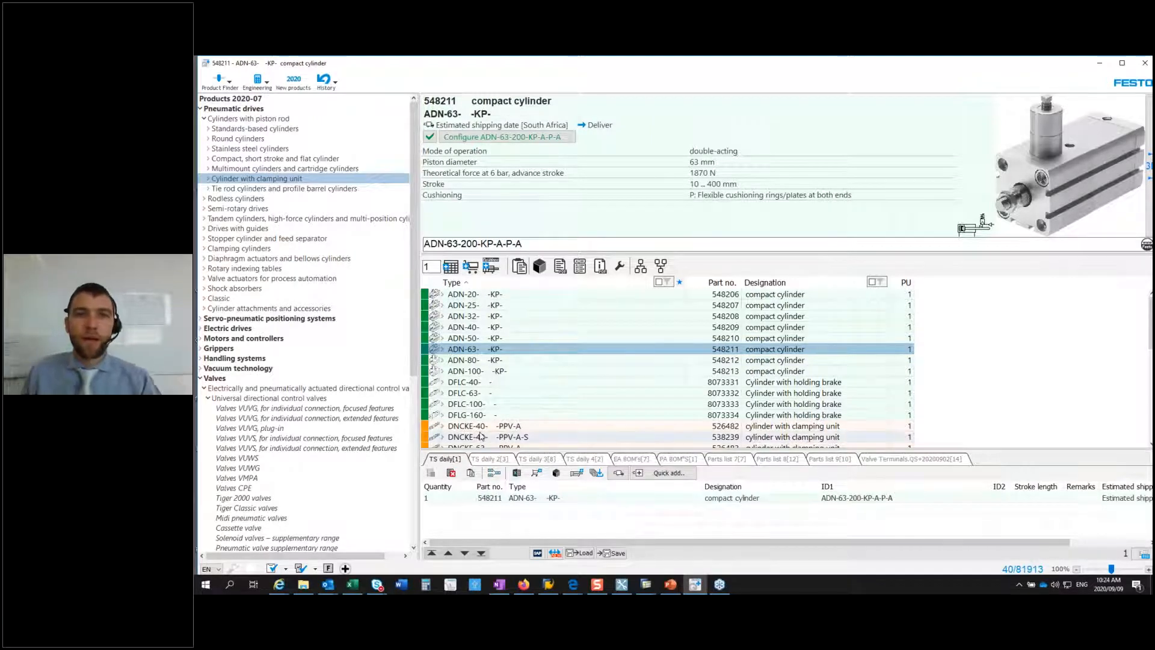
Step: Add the SNCB-63 swivel flange from the ADN-63 KP cylinder's mountings to the TS daily parts list
click(443, 351)
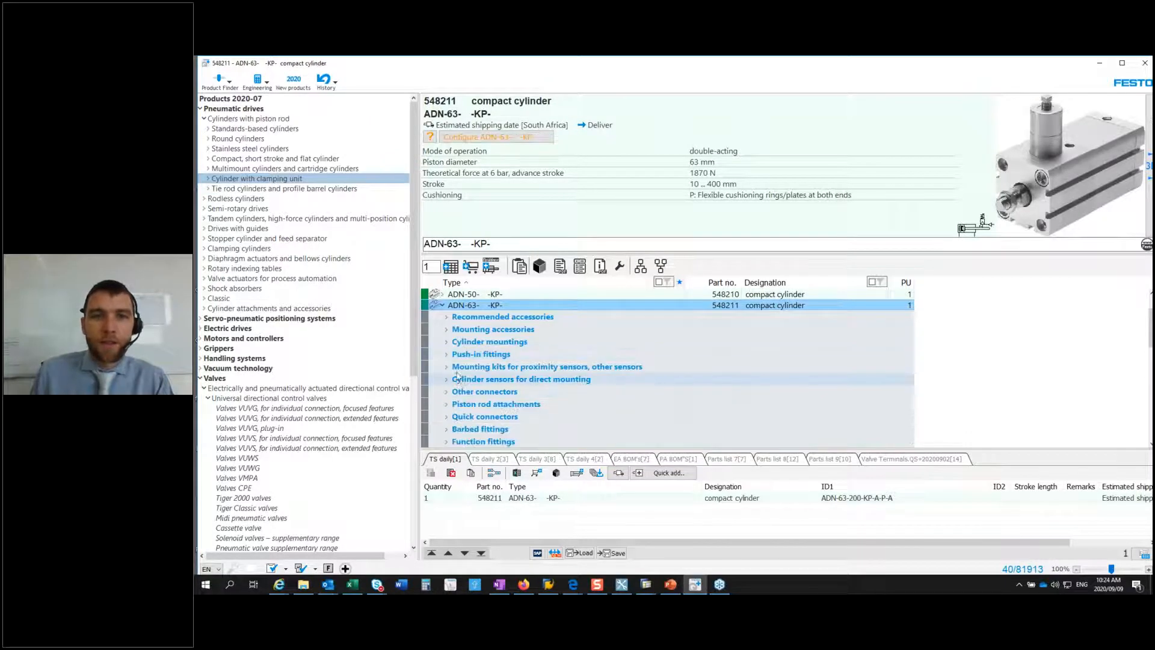
click(447, 330)
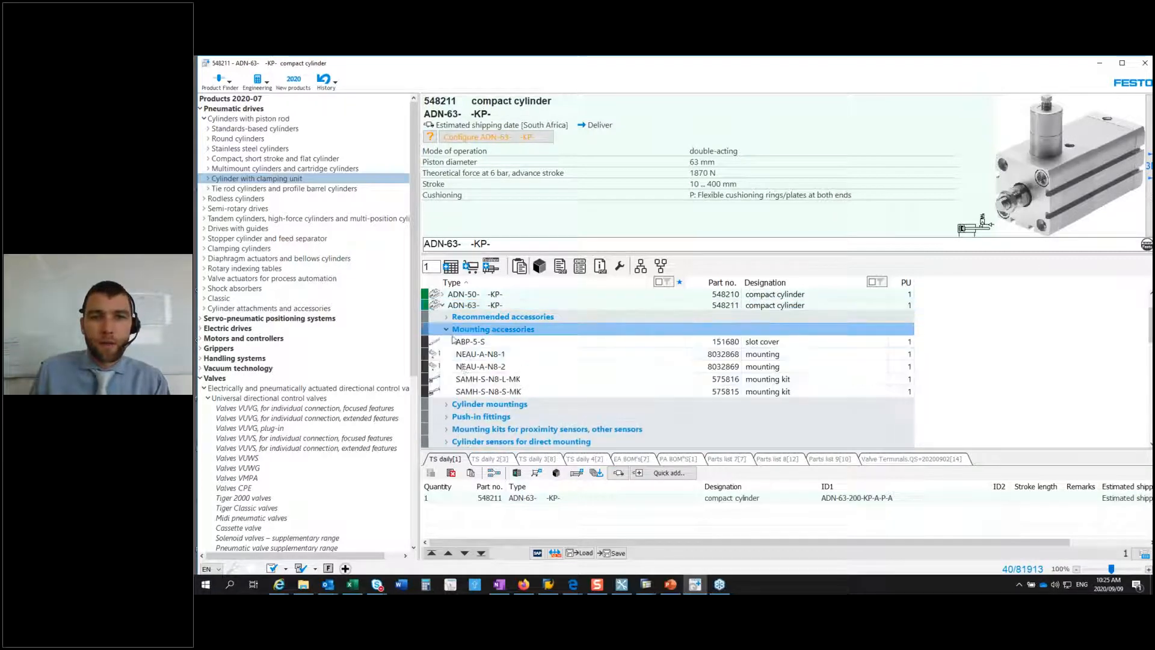
click(446, 332)
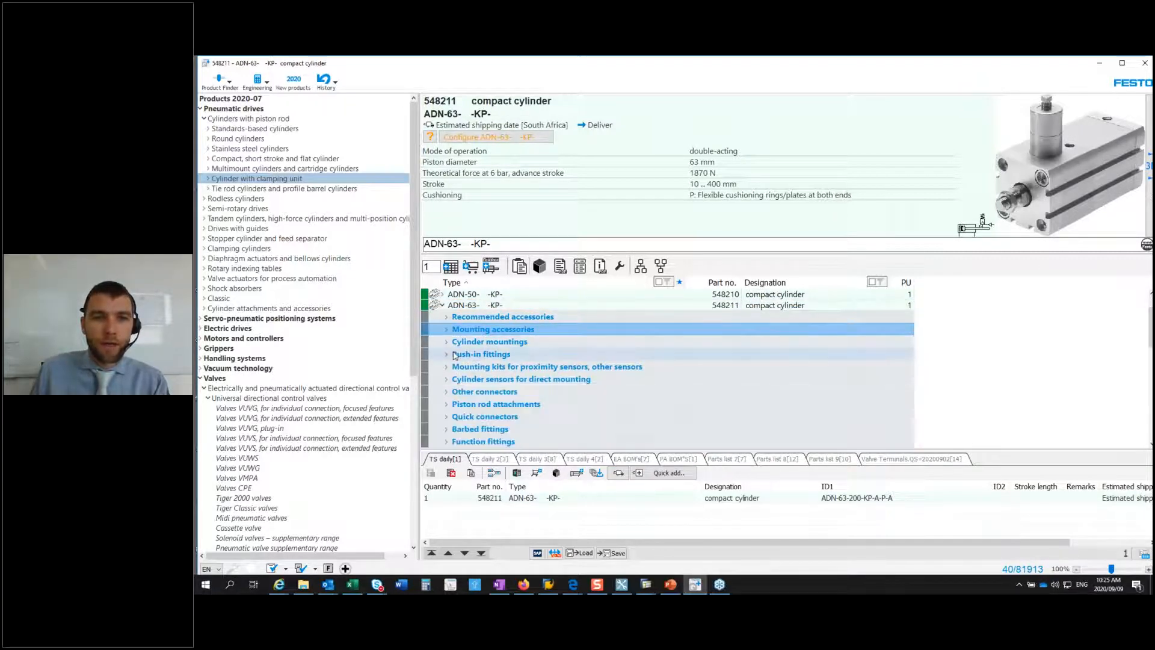
click(447, 342)
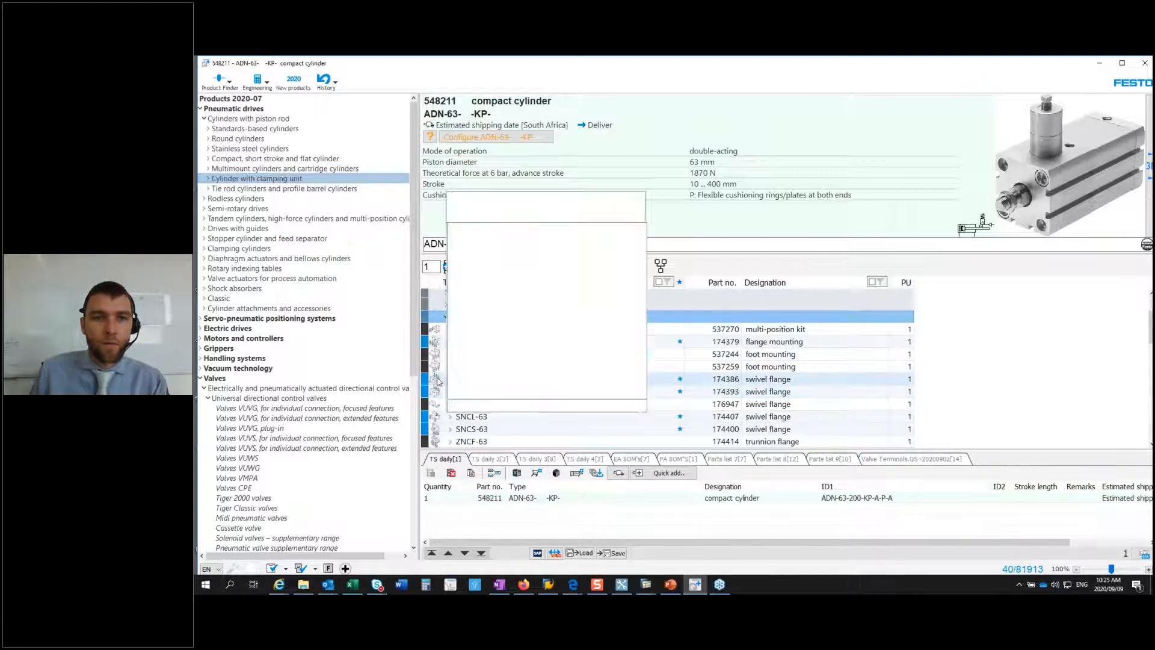
click(475, 392)
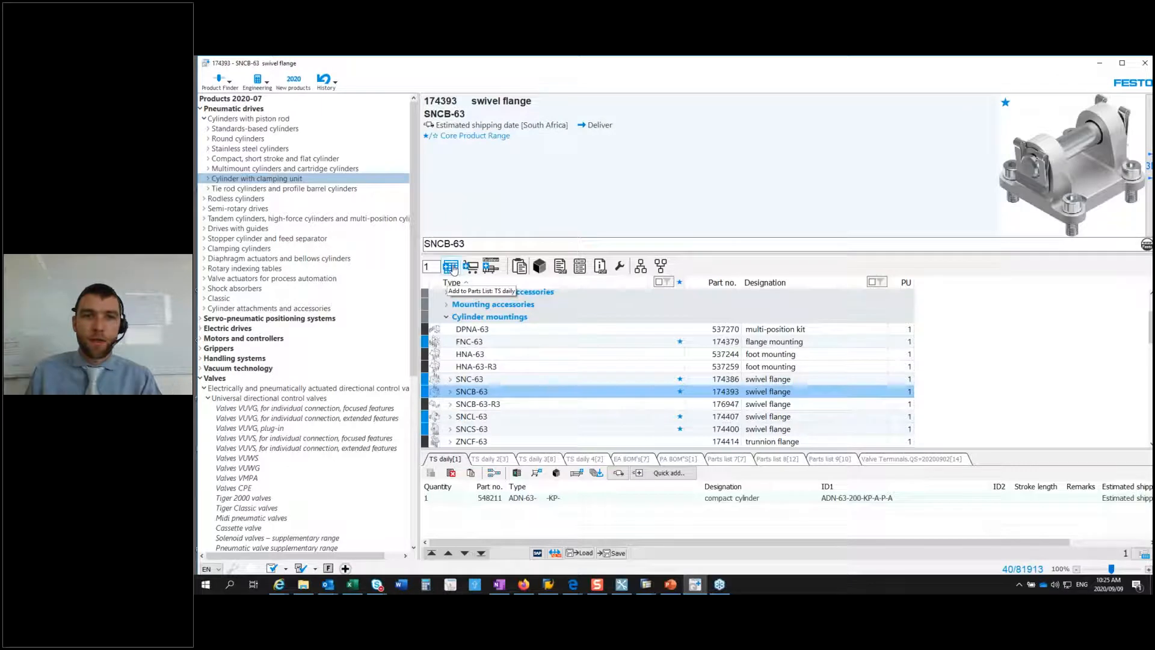
click(452, 268)
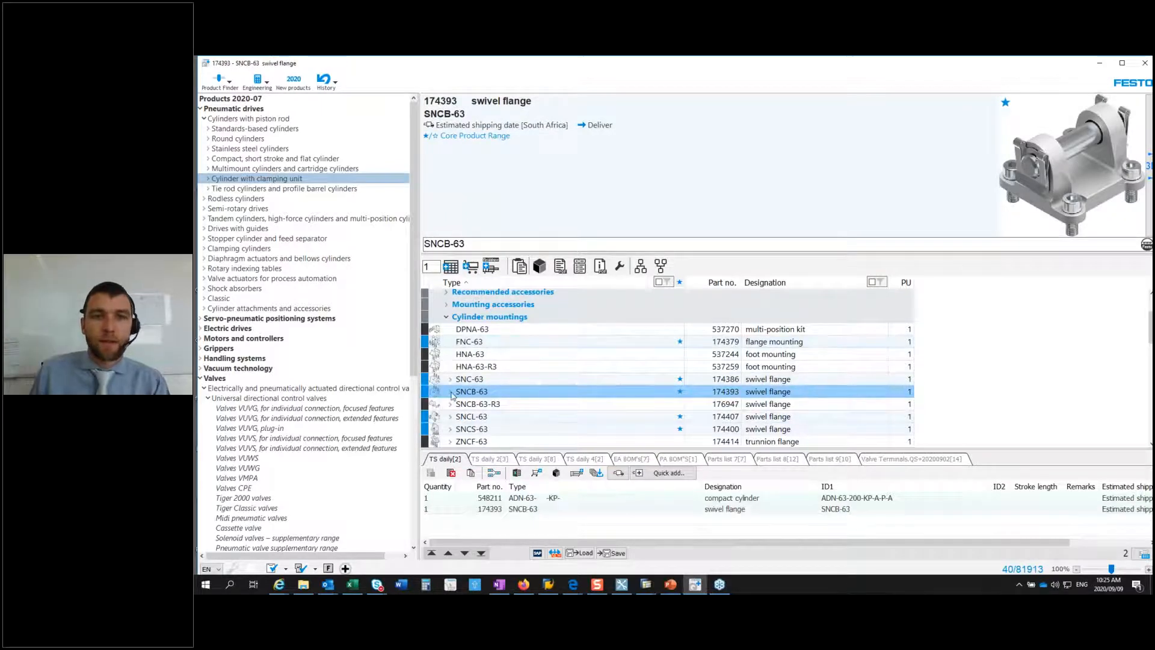
Step: Add the LNG-63 clevis foot from the SNCB-63 mounting accessories to the parts list, and collapse the expanded mounting groups
scroll(483, 400, down, 2)
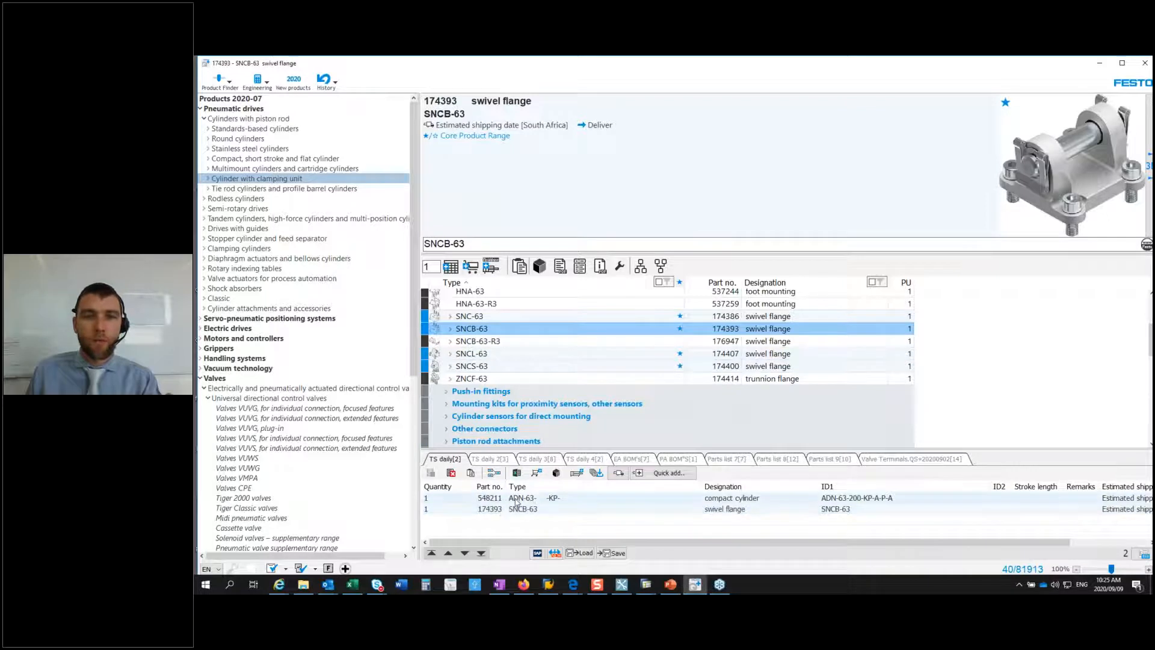
scroll(452, 361, up, 4)
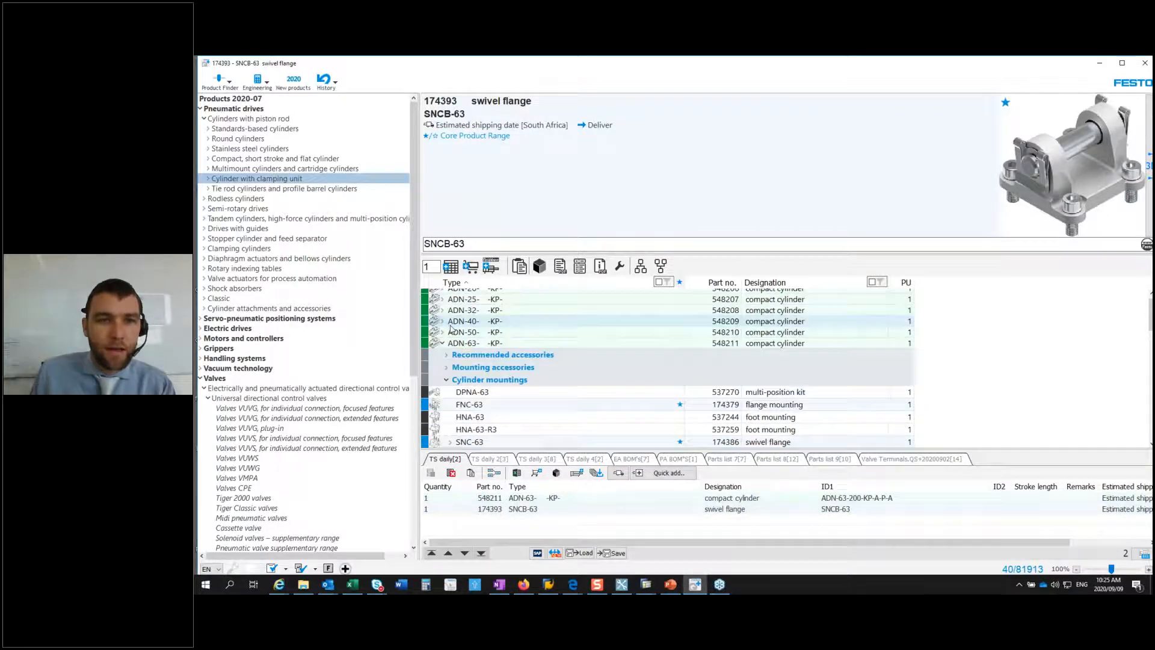
scroll(453, 362, down, 3)
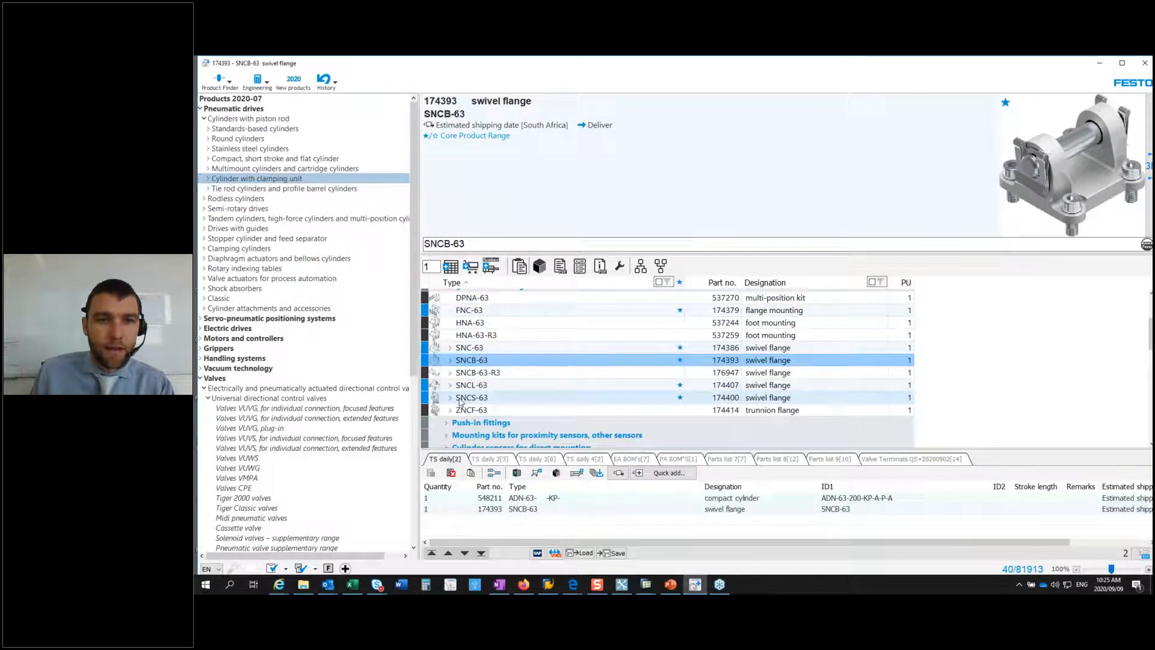
click(451, 361)
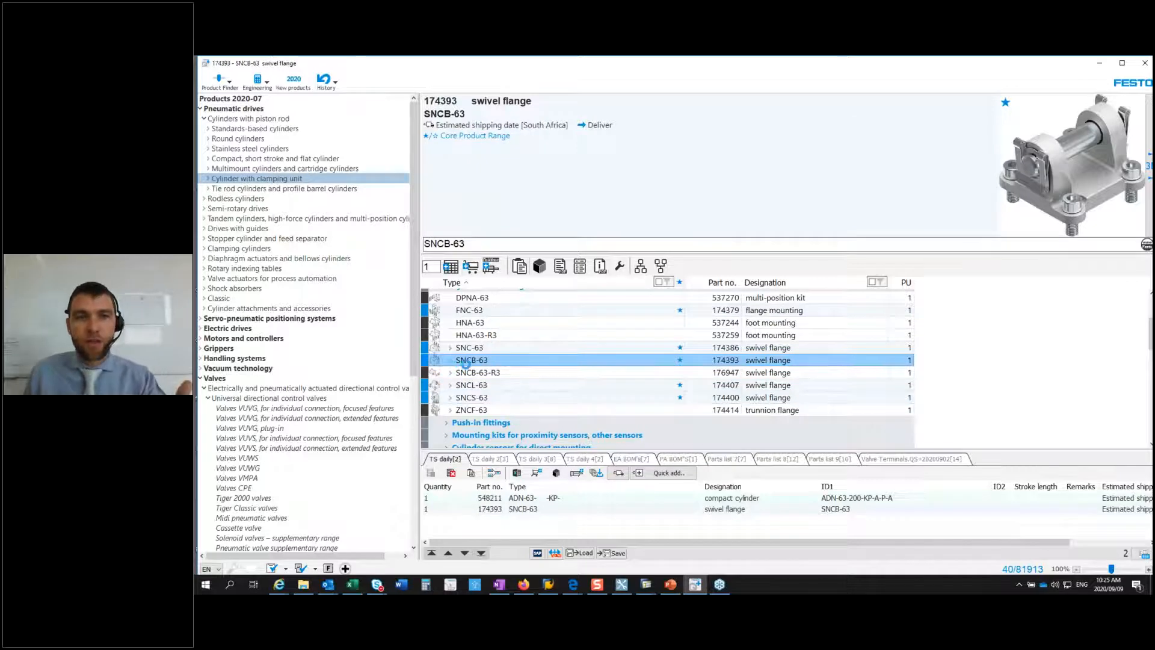
click(455, 374)
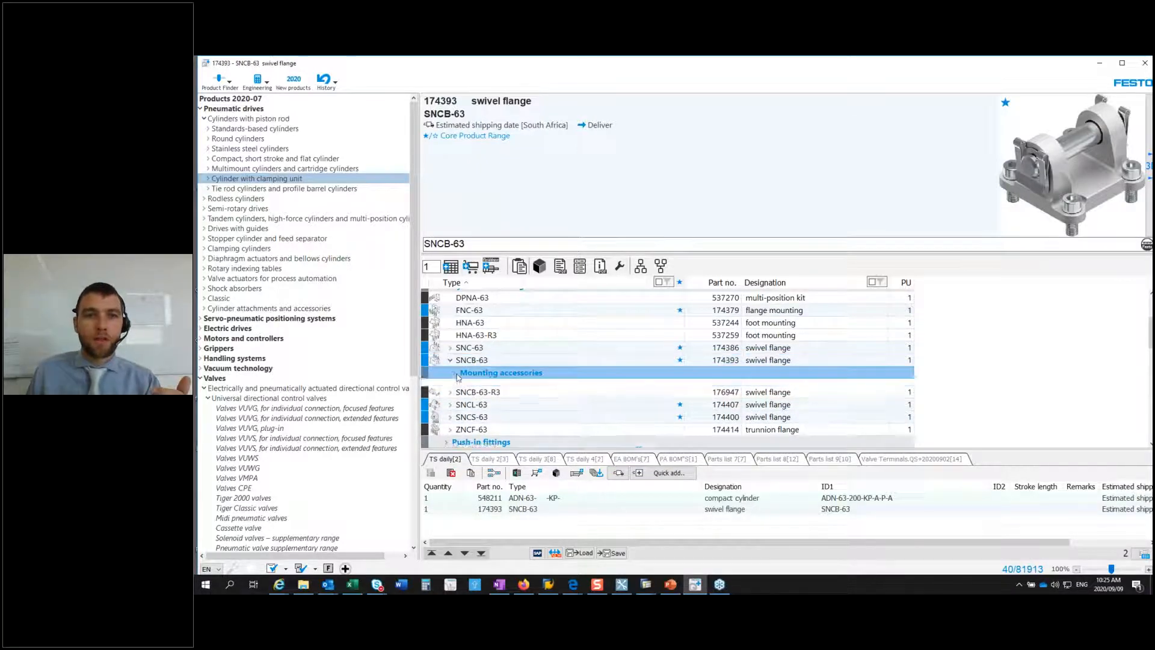
click(487, 399)
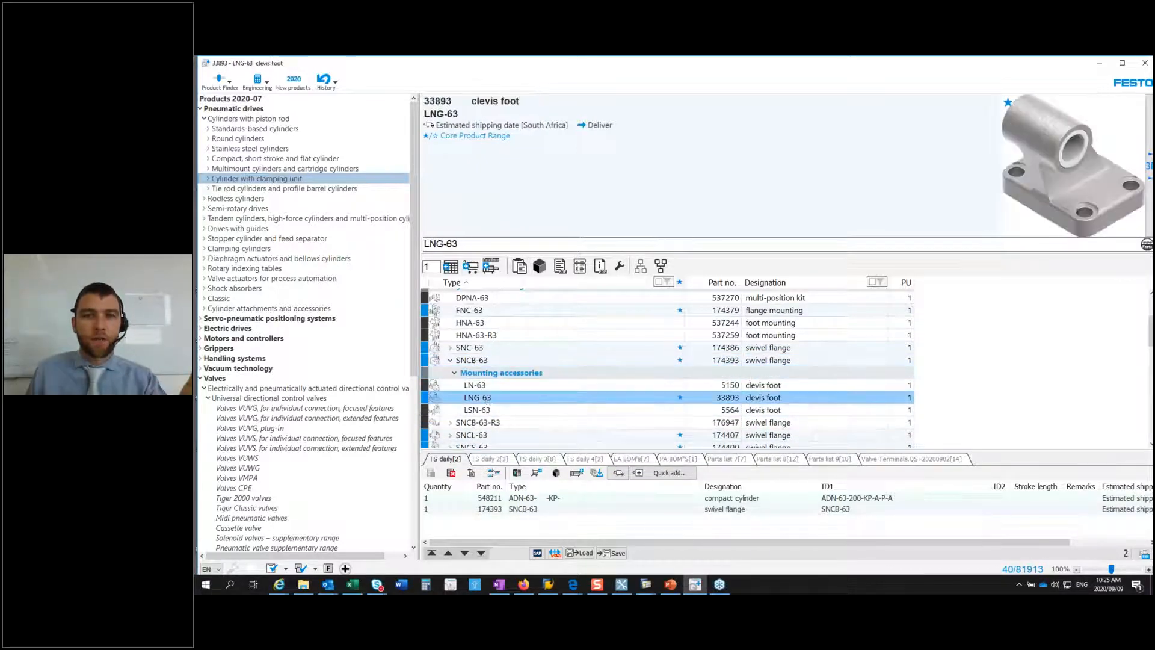
click(450, 266)
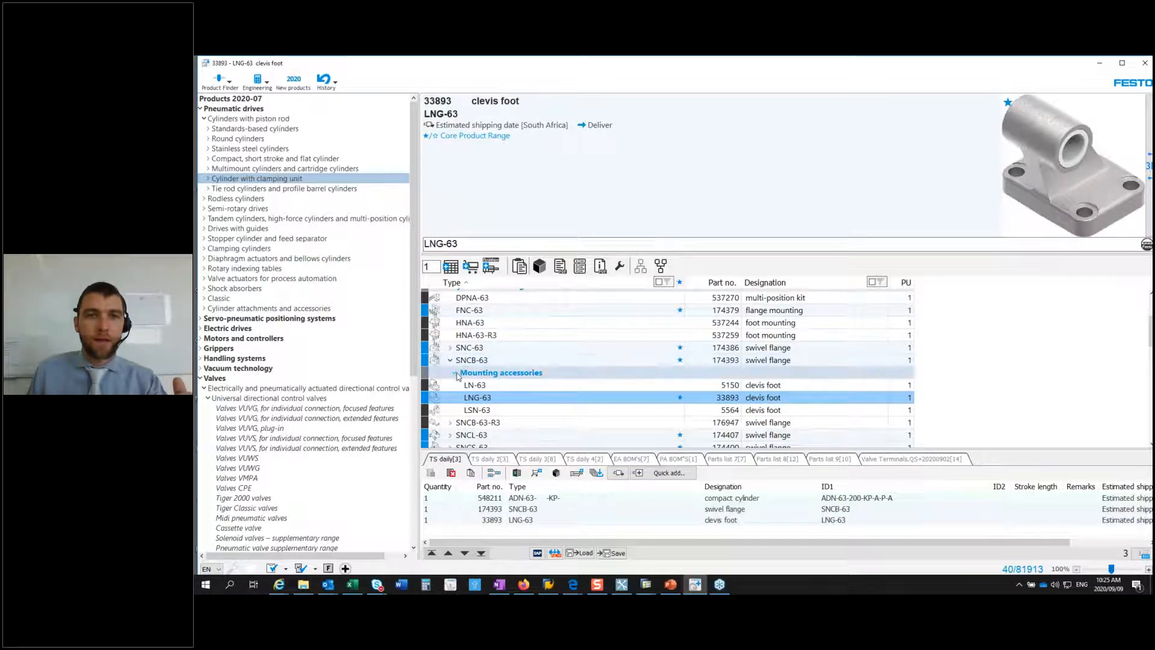
click(455, 373)
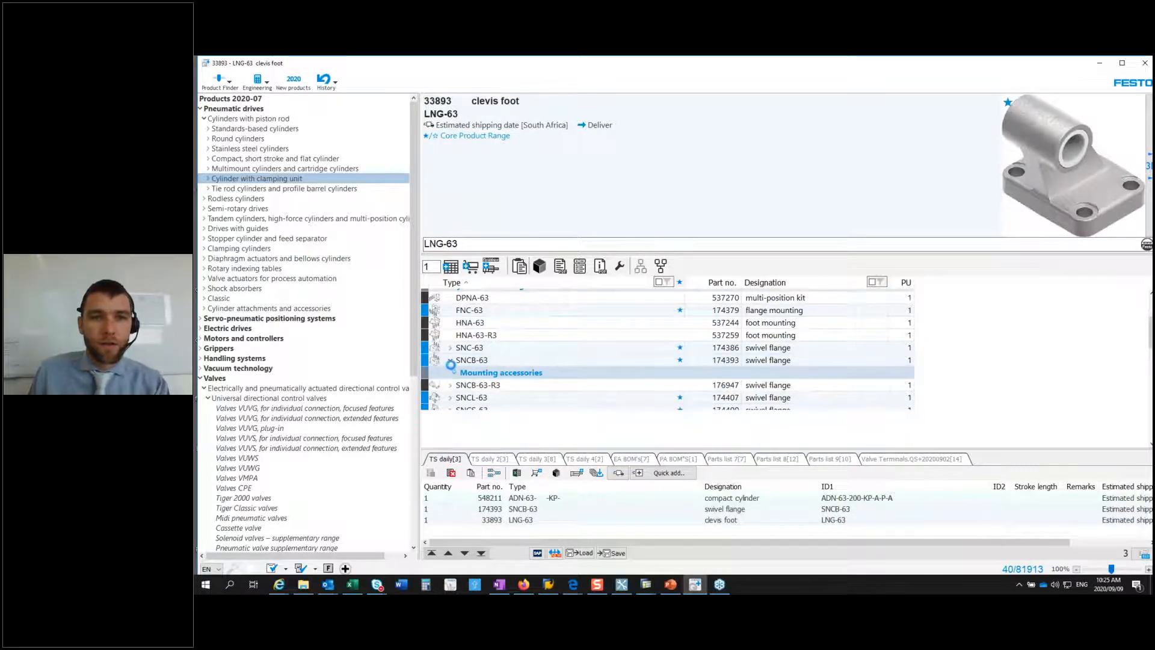
click(450, 360)
scroll(473, 370, up, 3)
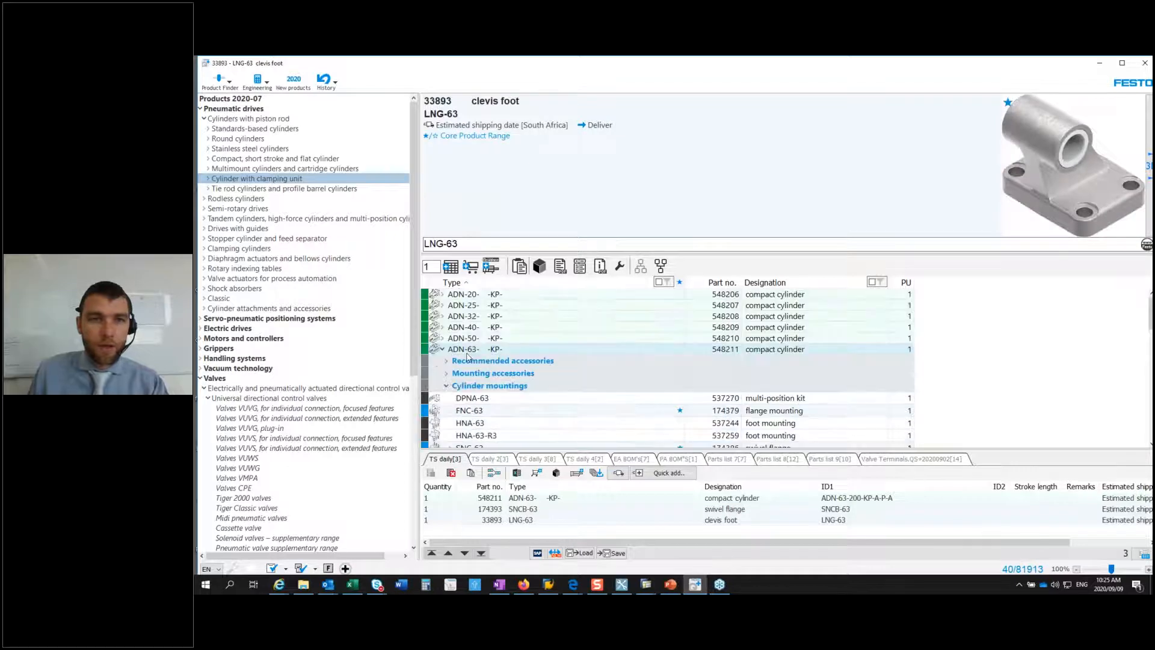
click(446, 388)
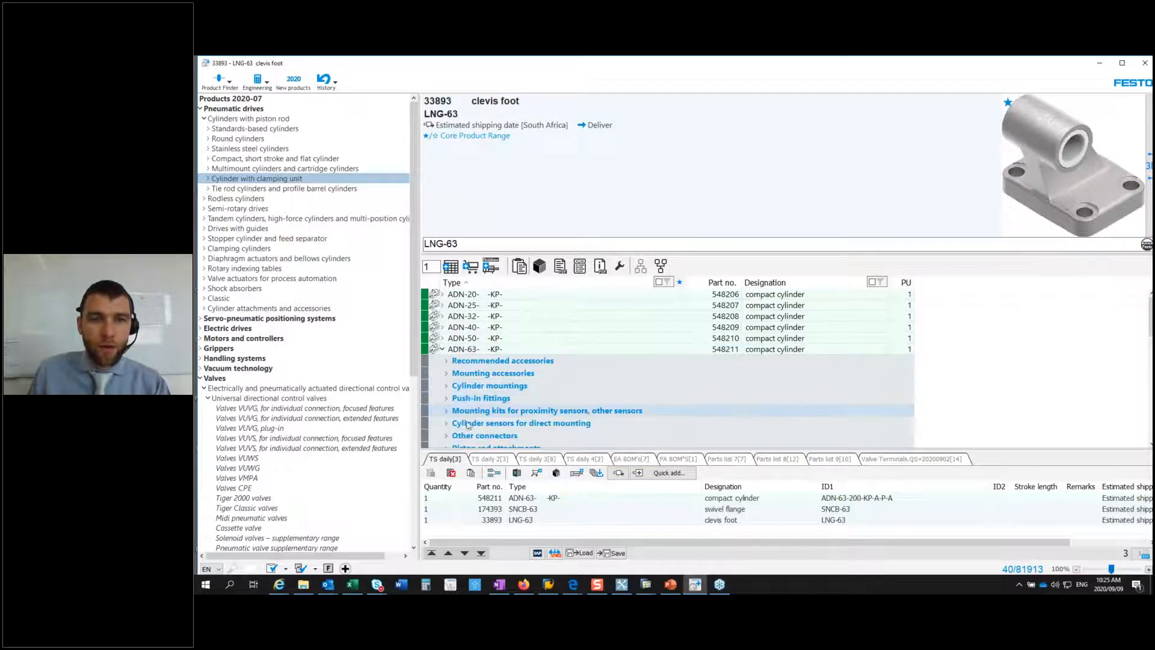
Step: Add the SG-M16X1,5 rod clevis from the cylinder's piston rod attachments to the parts list, and collapse that group
scroll(471, 409, down, 1)
scroll(472, 408, down, 1)
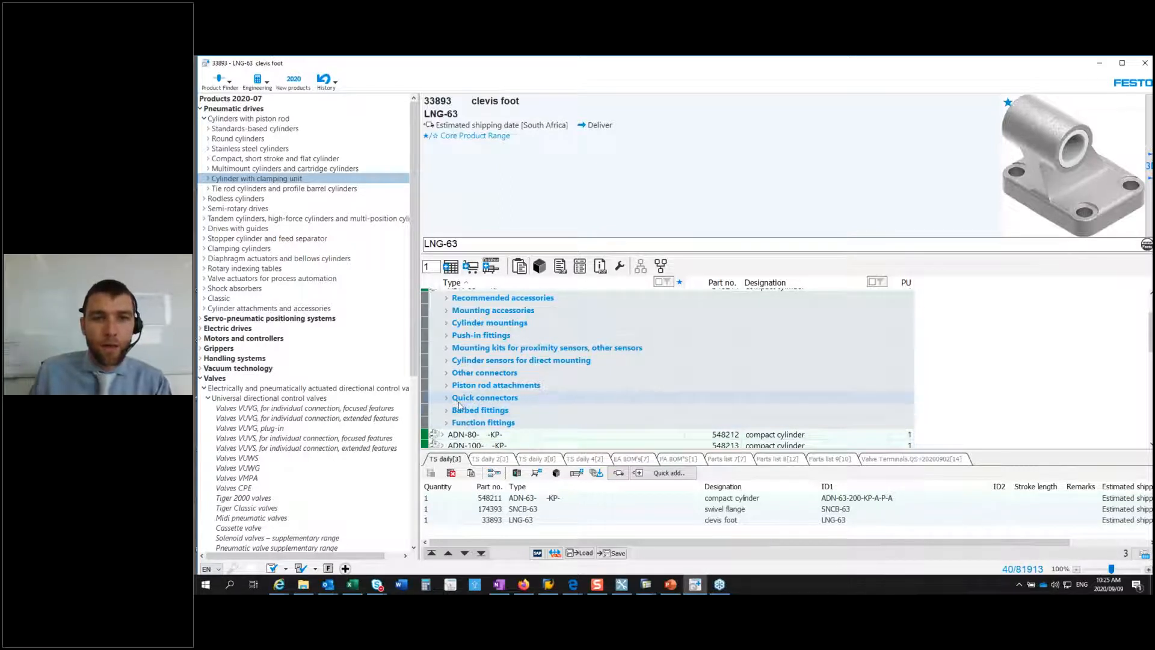
click(447, 385)
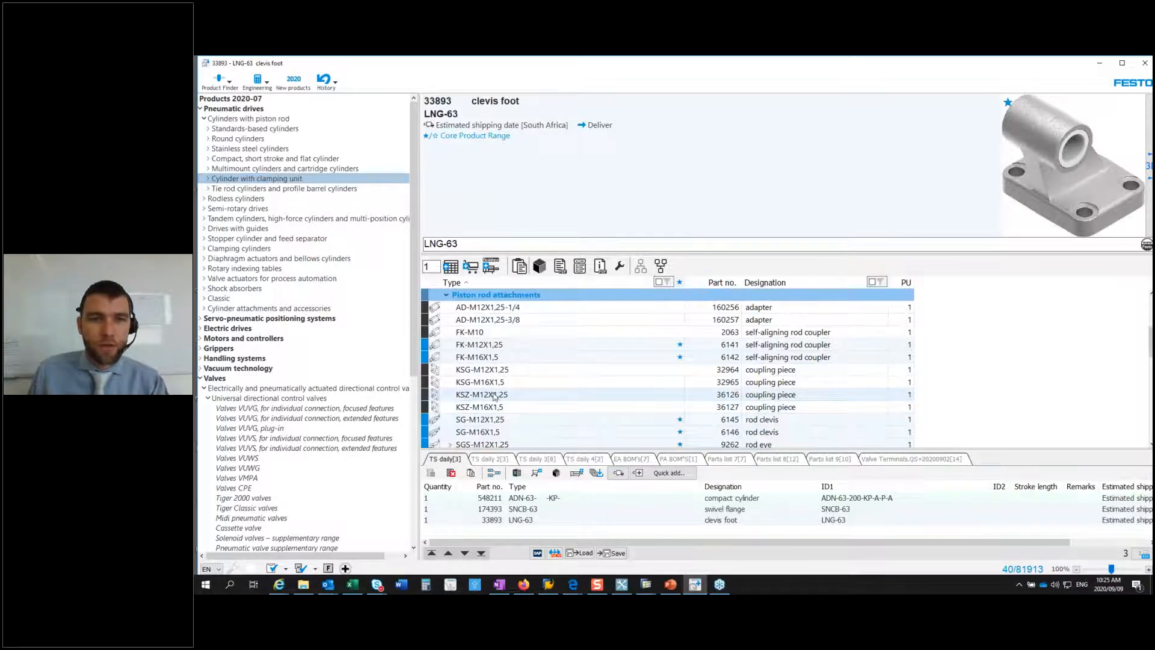
scroll(496, 395, down, 1)
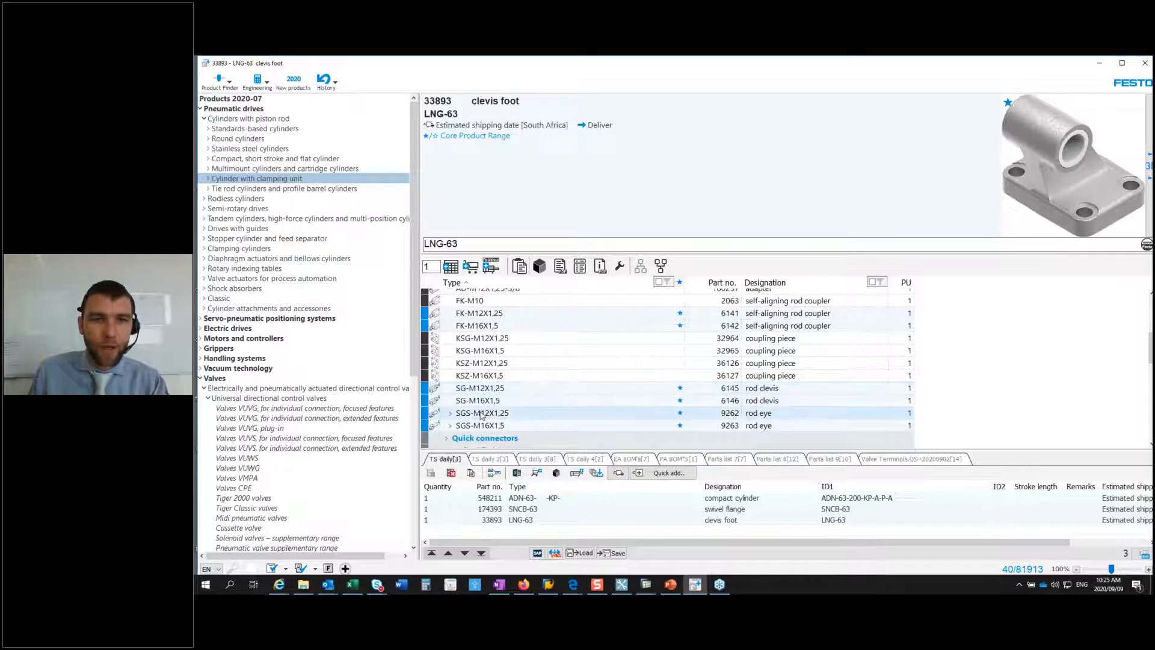
click(479, 400)
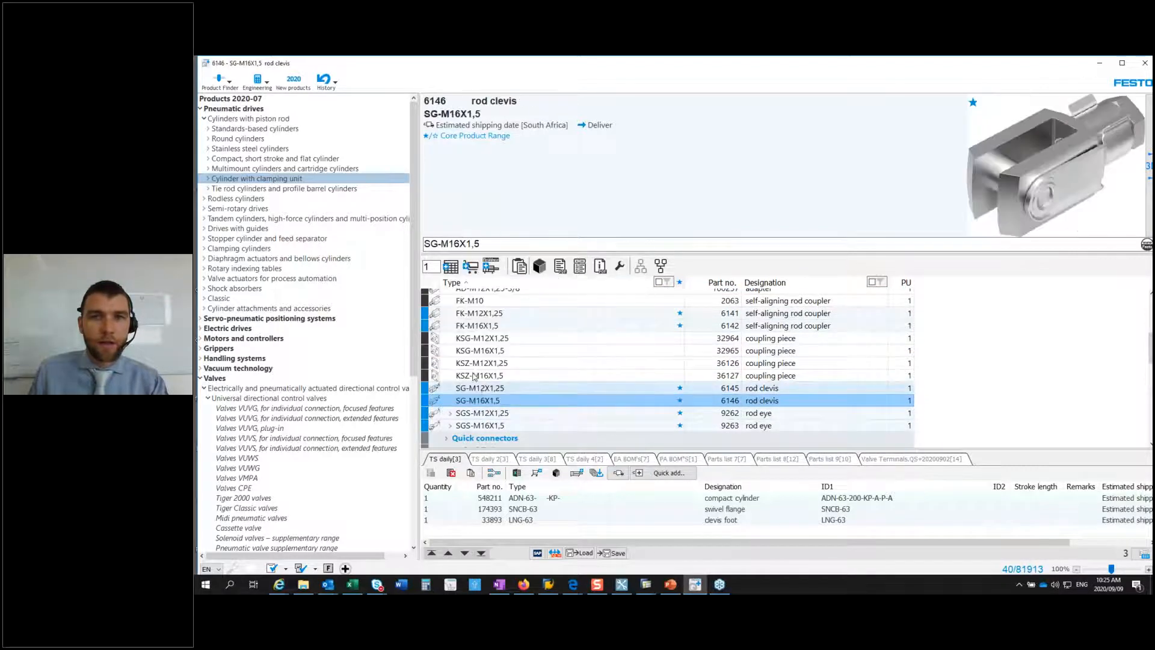
click(451, 267)
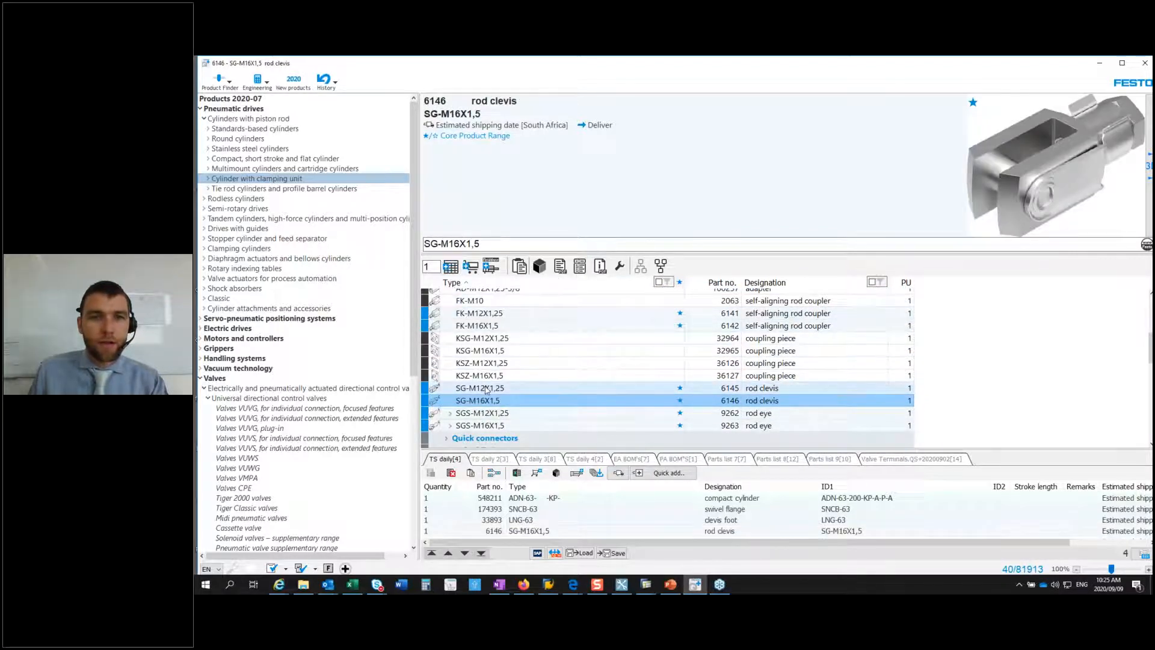
scroll(480, 391, up, 3)
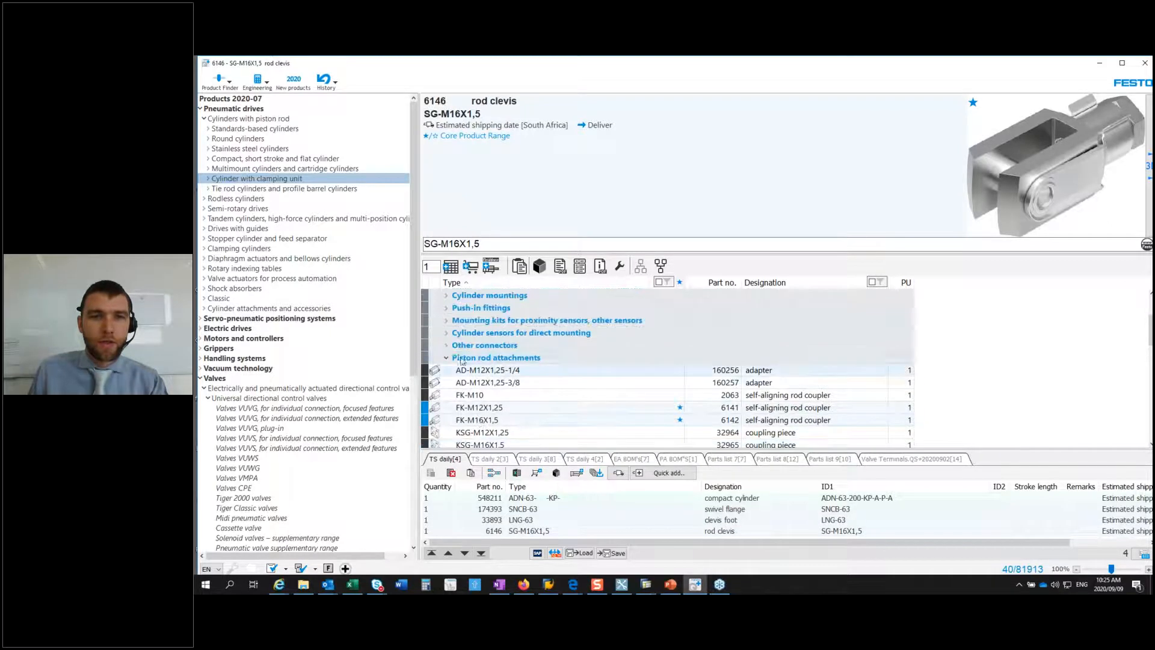
click(447, 359)
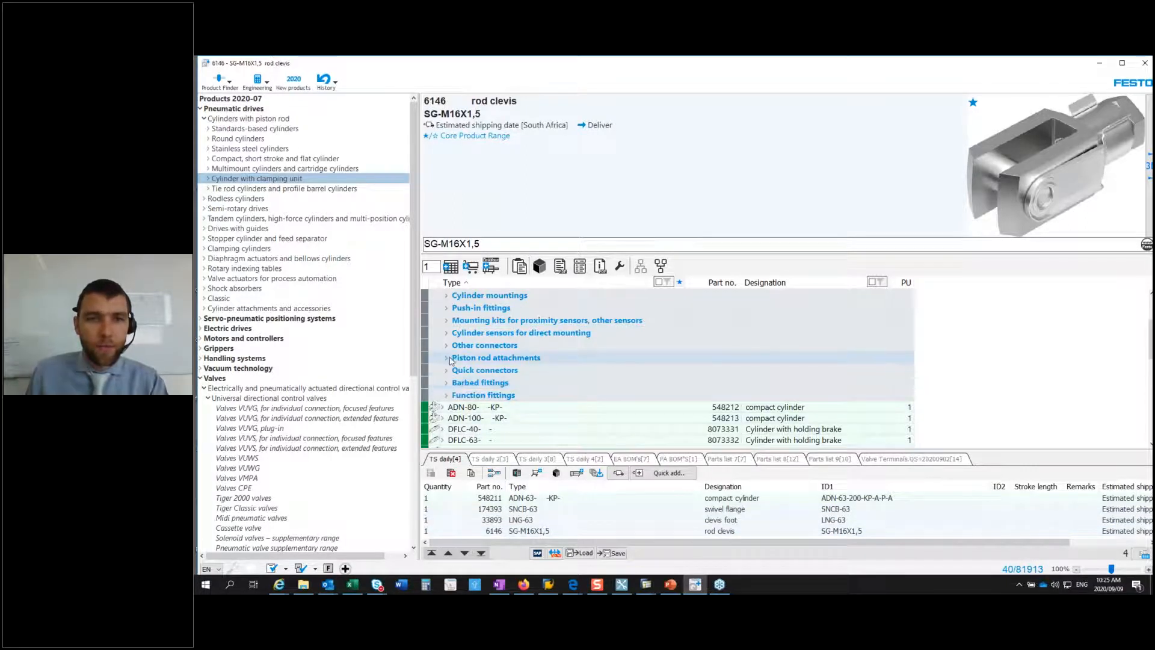
scroll(447, 342, up, 1)
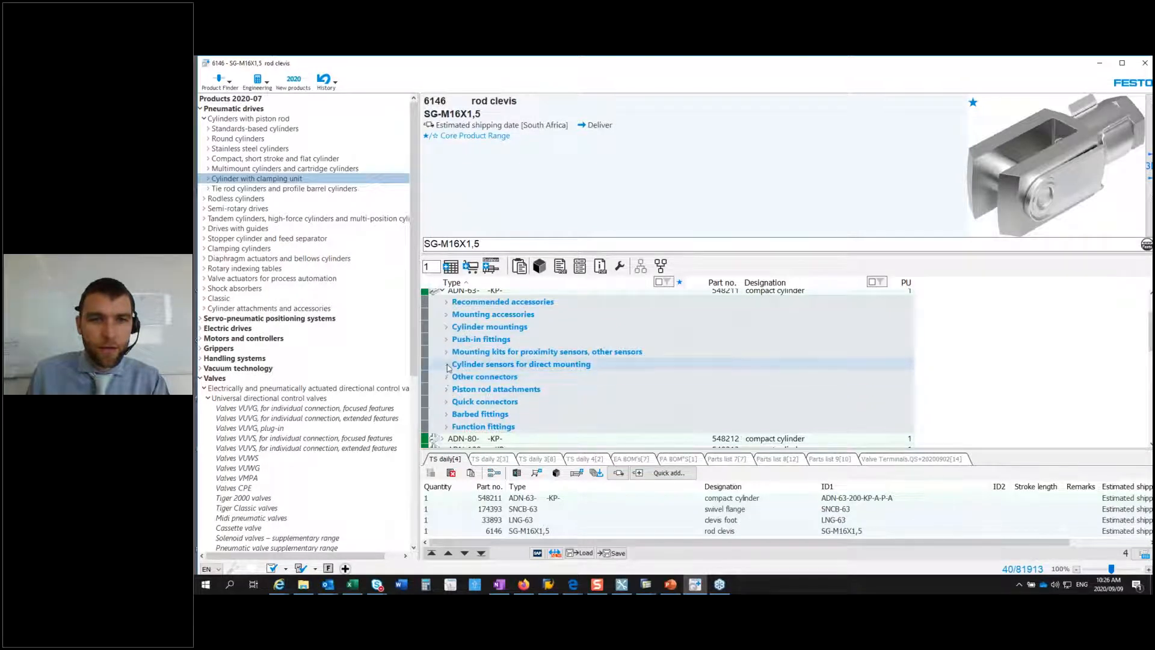
Step: Add the GRLA-1/8-QS-3-D one-way flow control valve from the cylinder's function fittings to the parts list, and collapse that group
double_click(463, 426)
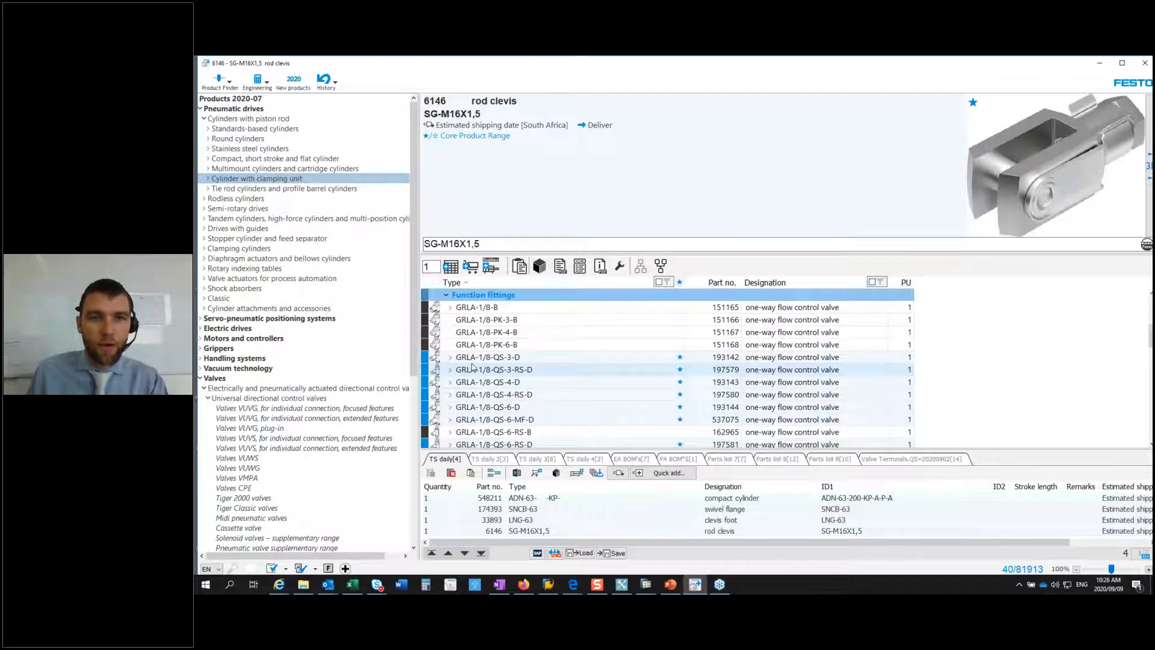
click(475, 358)
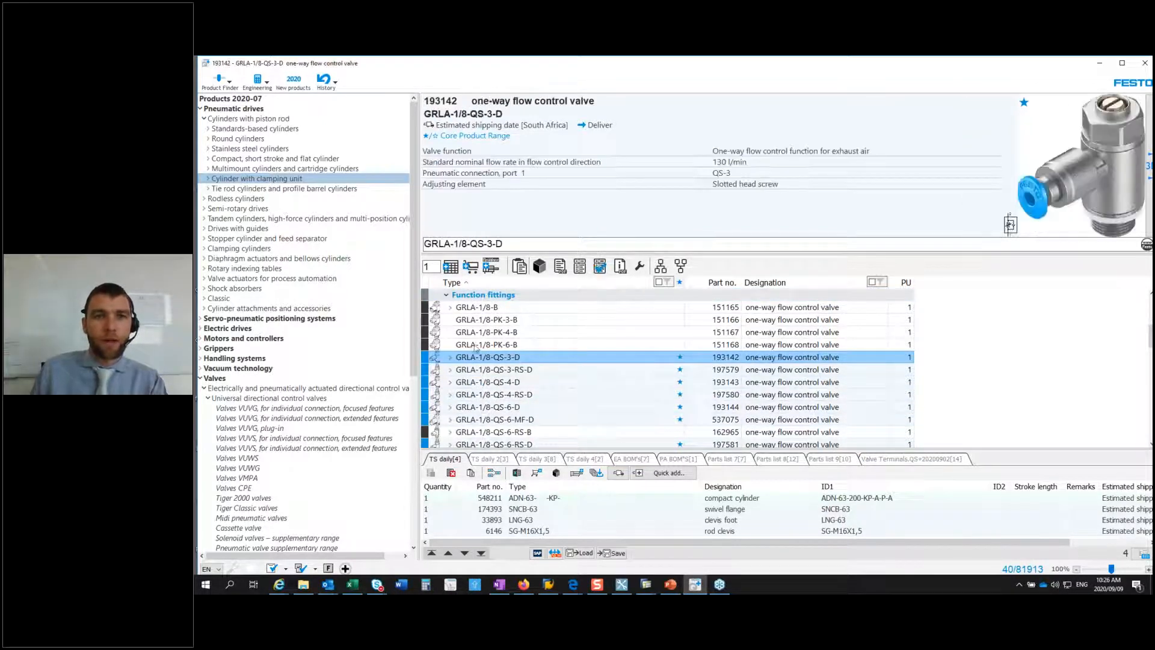
click(451, 266)
scroll(465, 325, up, 2)
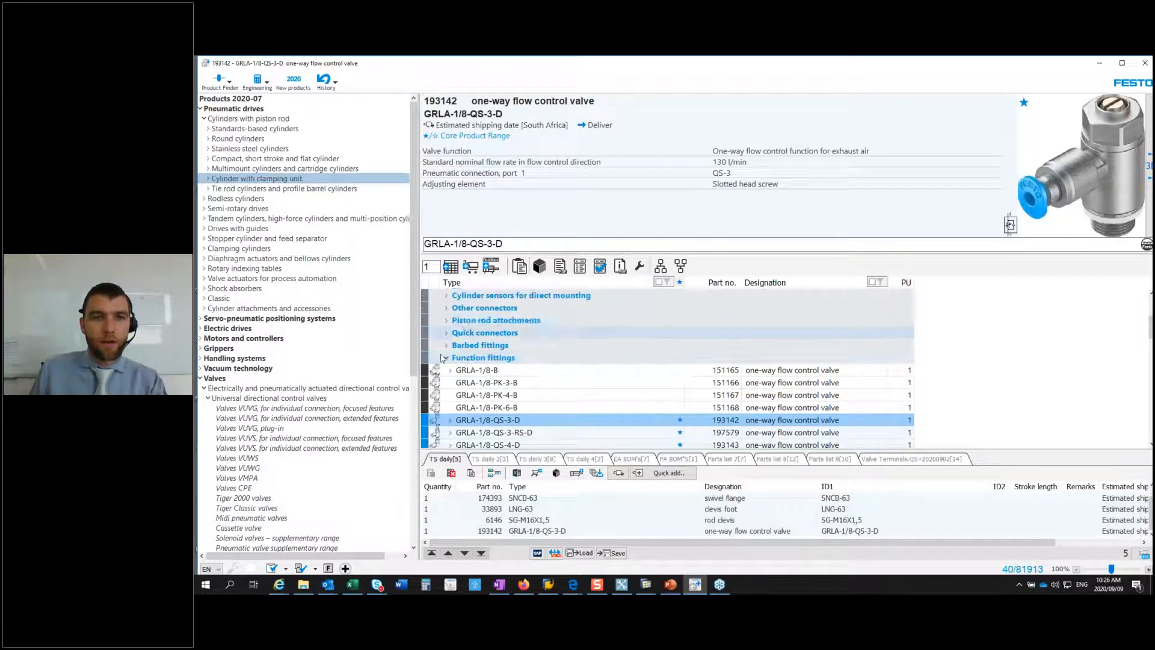
click(445, 357)
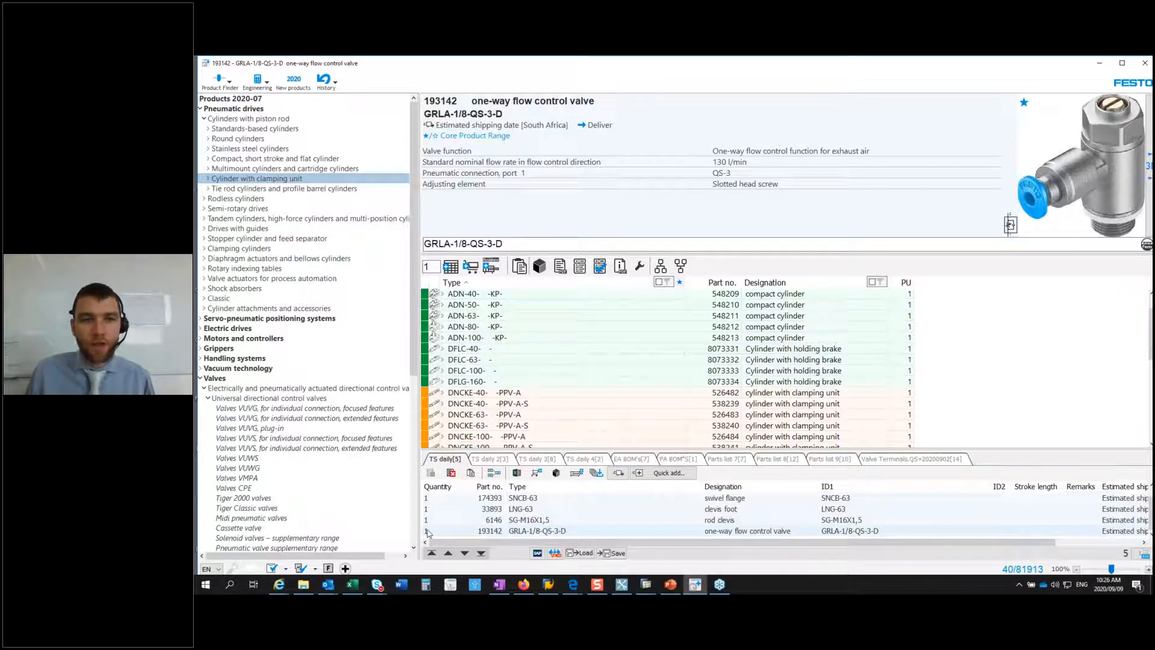
Step: Set the parts list quantities of the GRLA-1/8-QS-3-D valve and the SNCB-63 swivel flange to 2 each
double_click(428, 533)
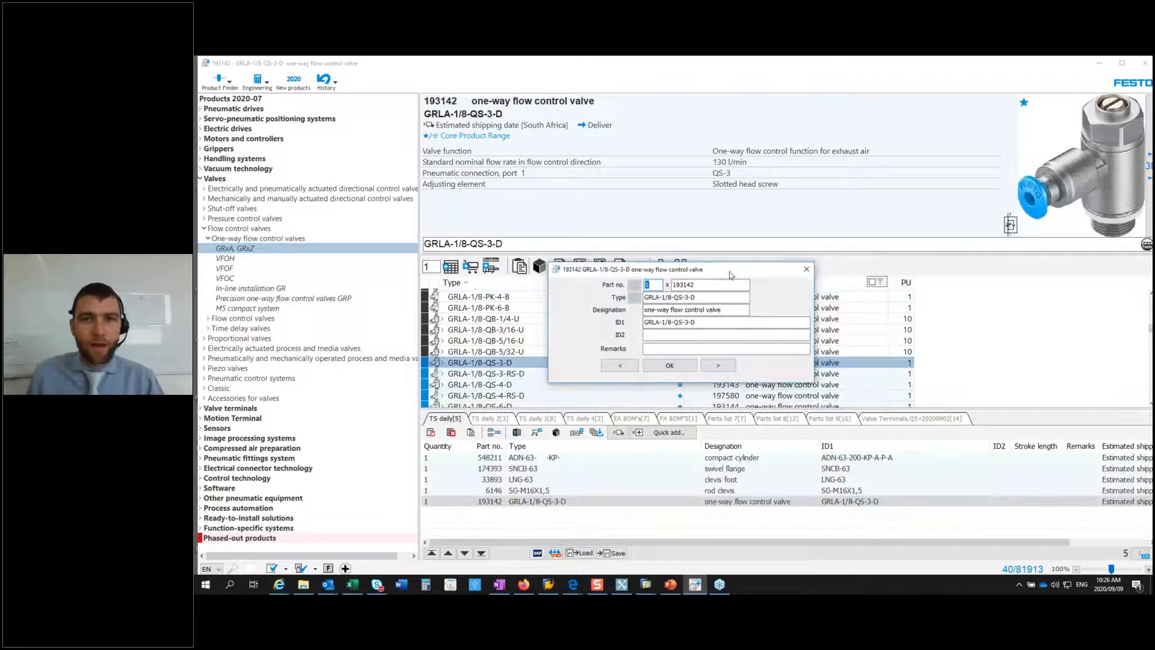
drag(769, 340, 757, 366)
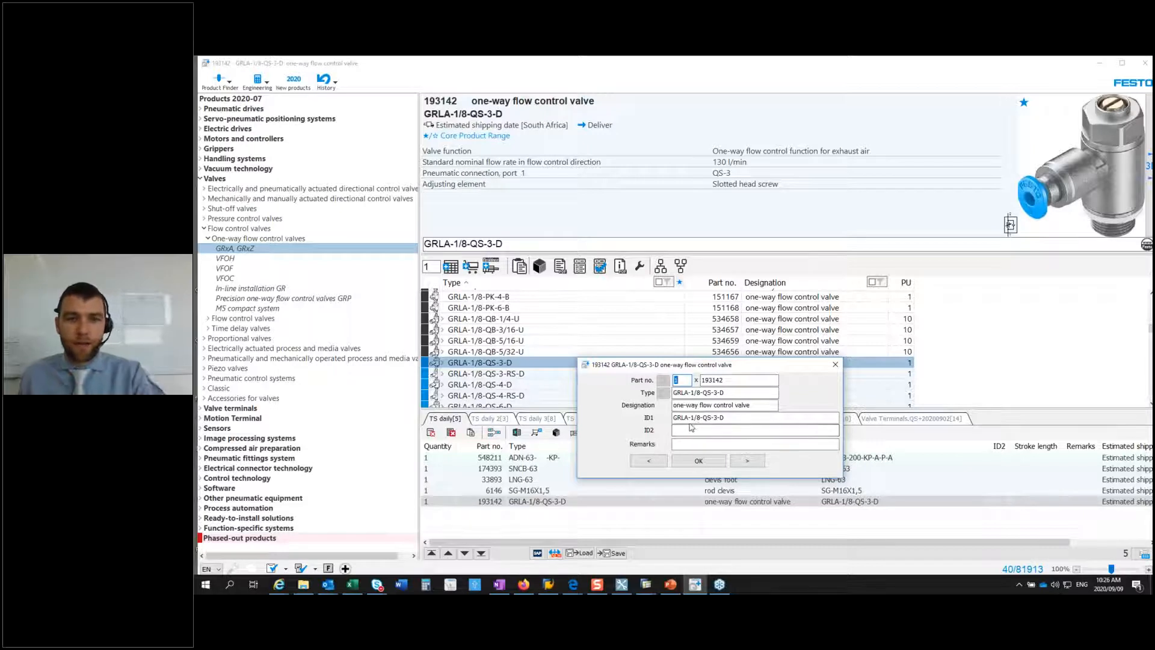
text(2)
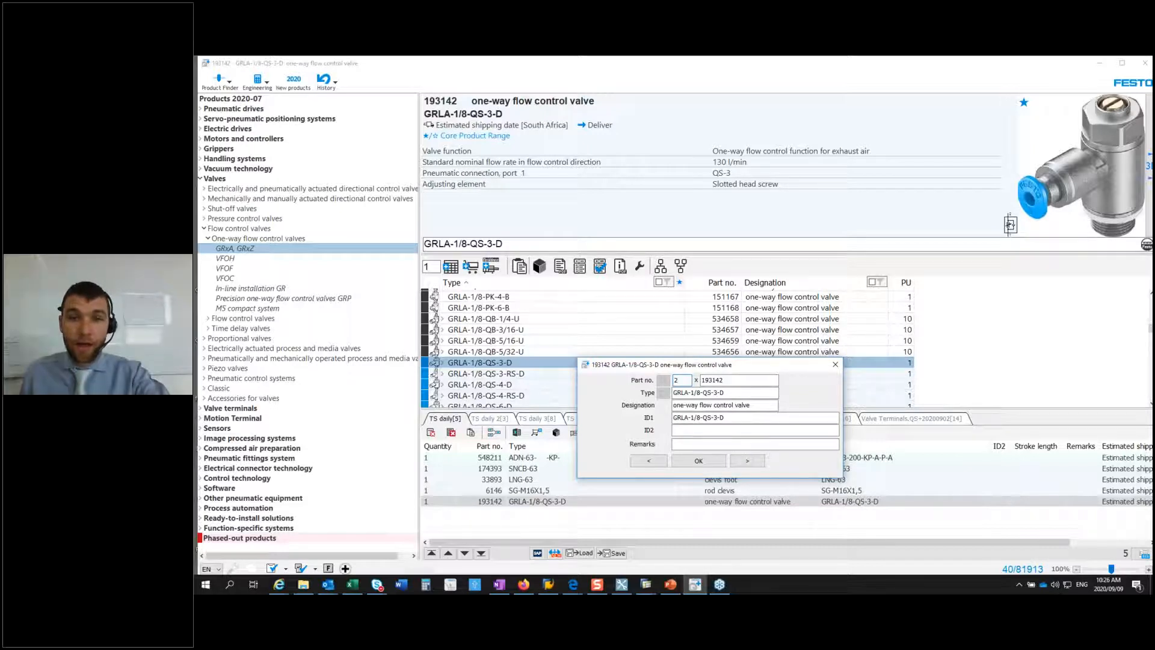
click(650, 461)
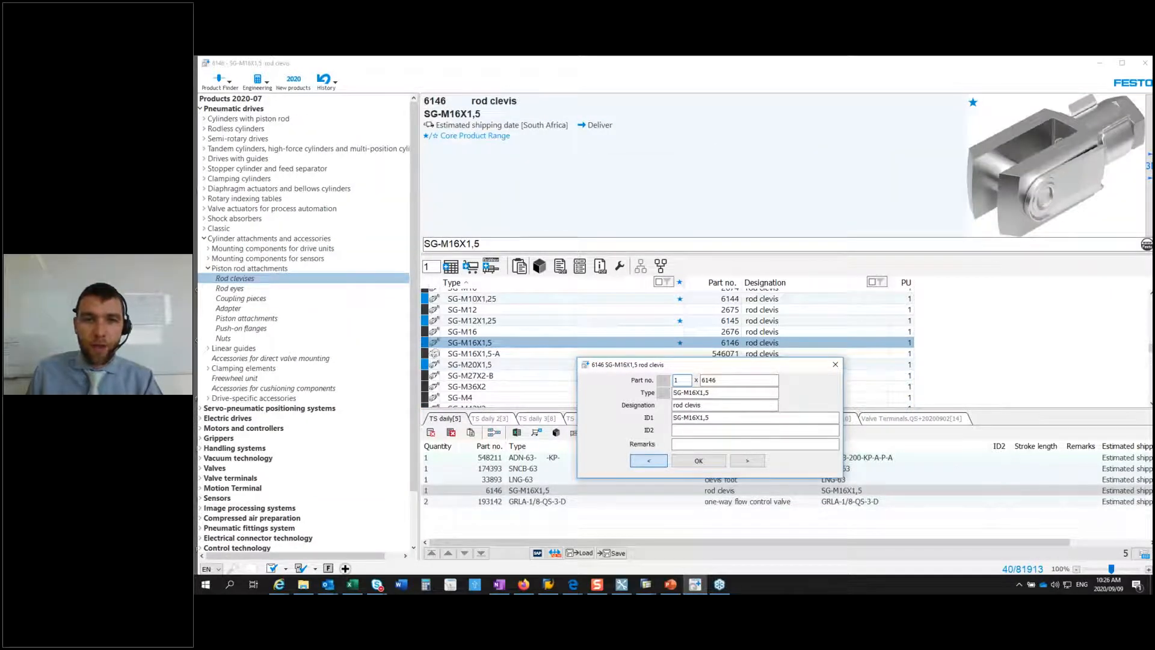
click(649, 461)
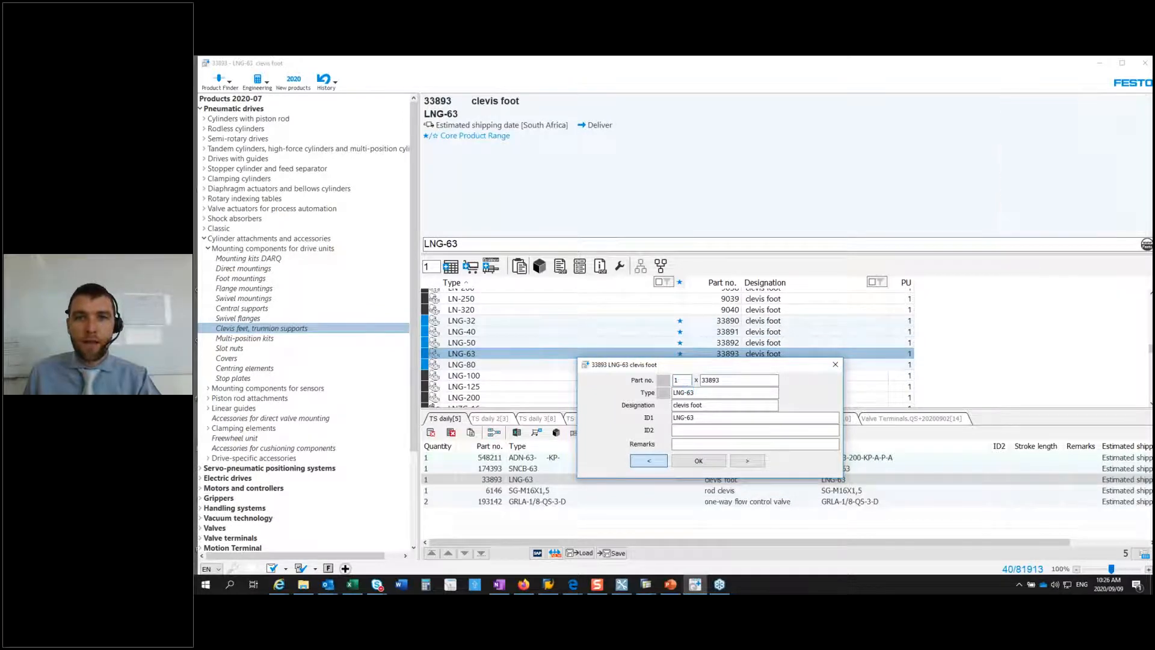
text(2)
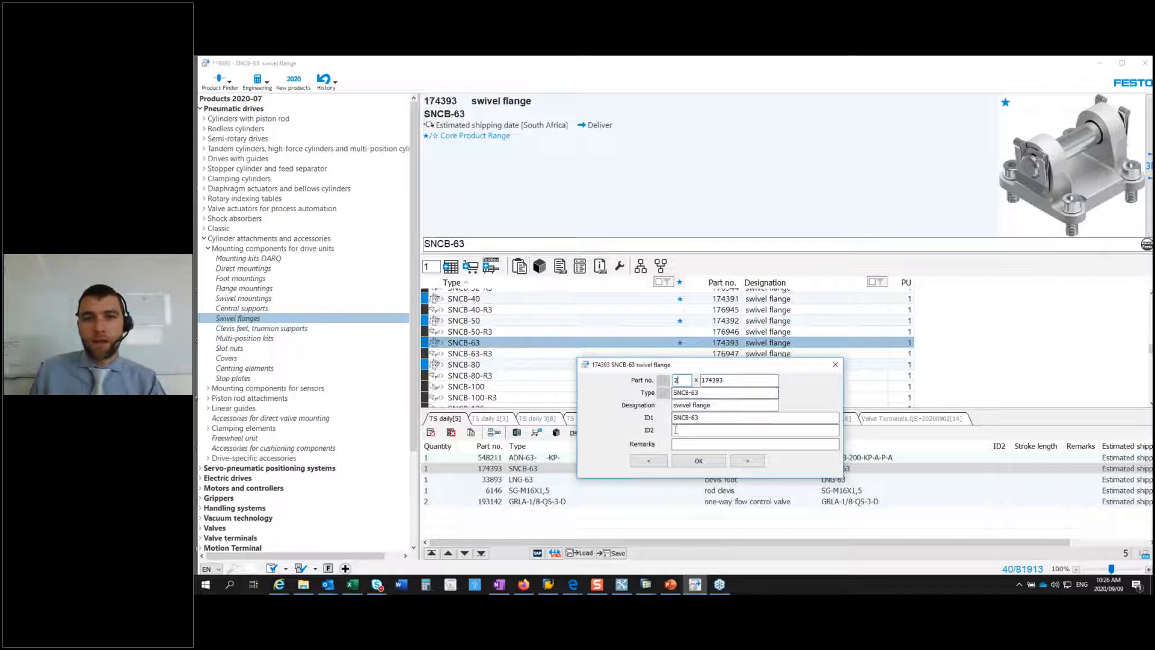
click(698, 461)
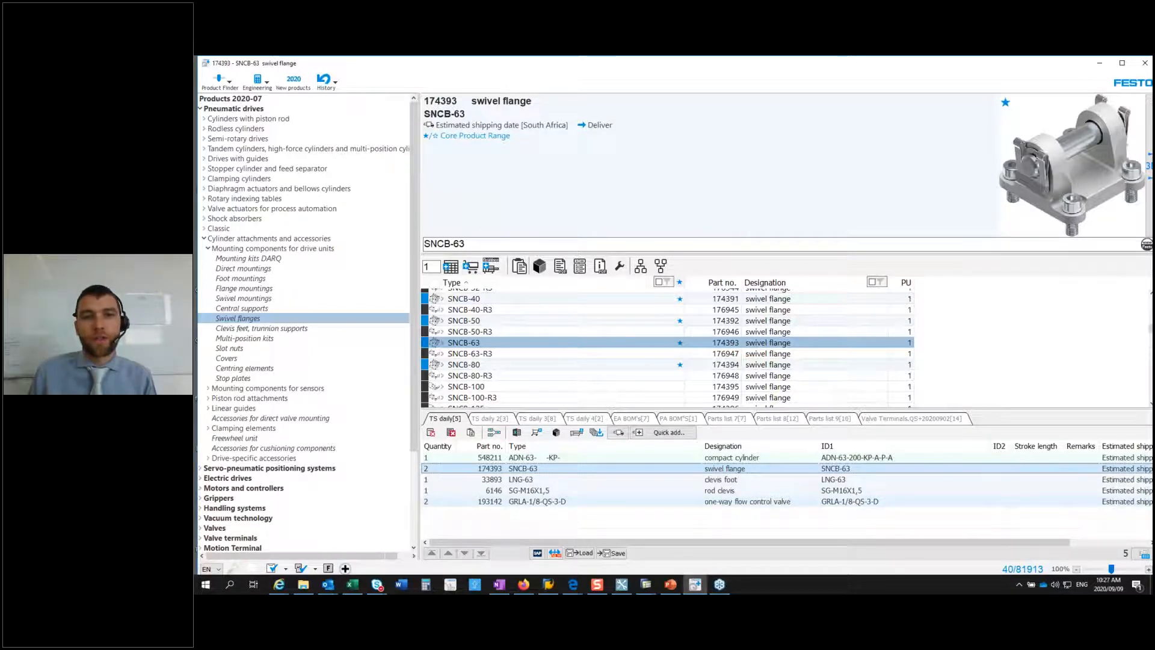
Step: Open the GRLA-1/8-QS-3-D entry's details in the parts list, highlight its part number, and close the entry
double_click(601, 501)
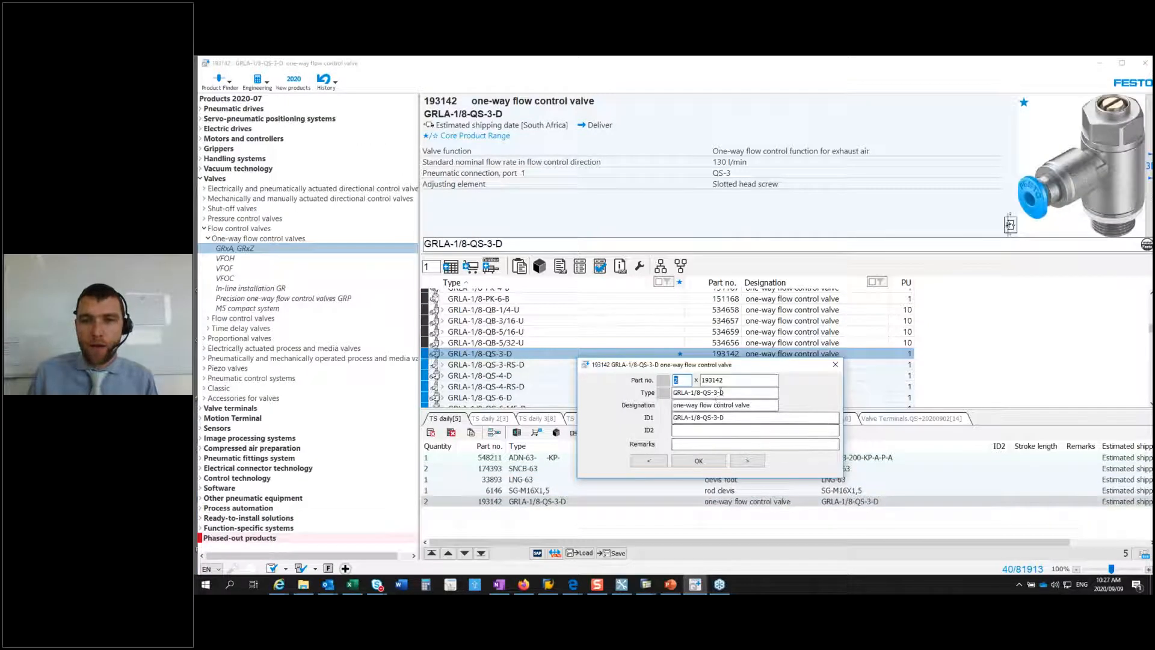
drag(731, 380, 696, 379)
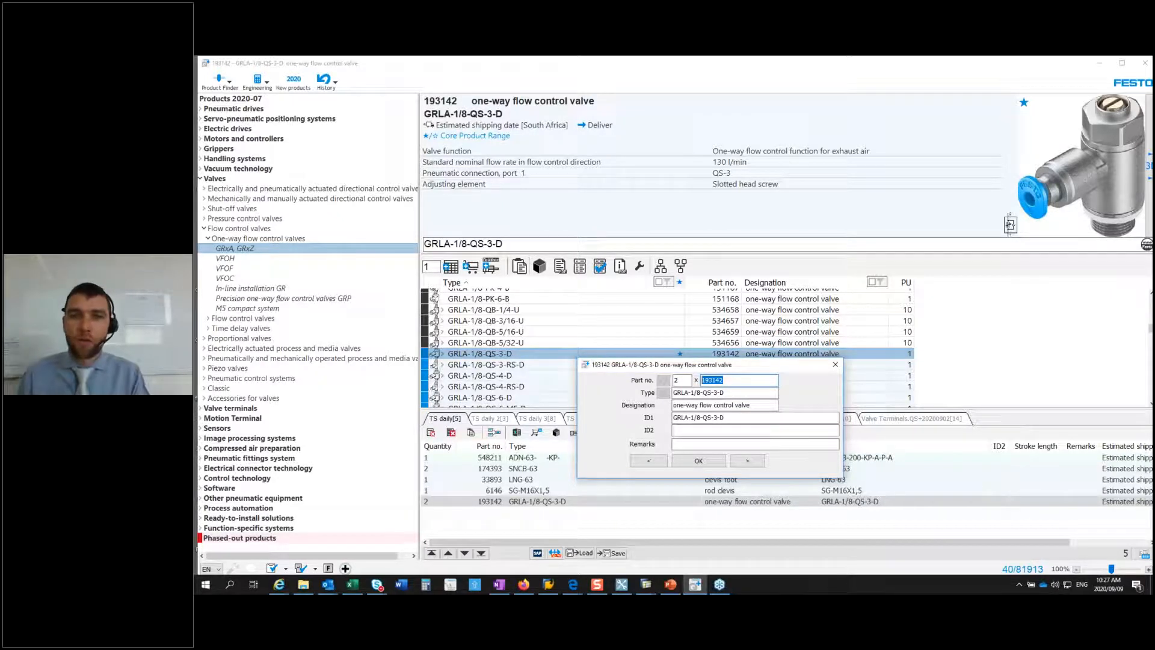
click(698, 461)
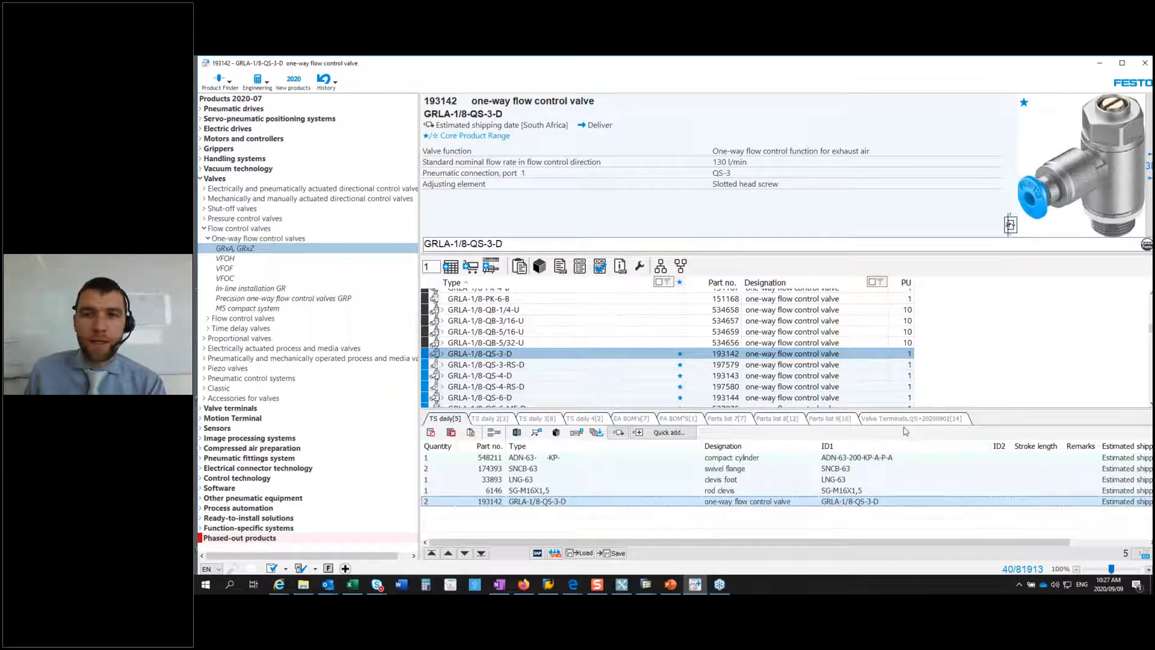
Step: Review the Valve Terminals, Parts list 9, PA BOM'S and EA BOM's lists, and show the renaming option for EA BOM's
click(905, 419)
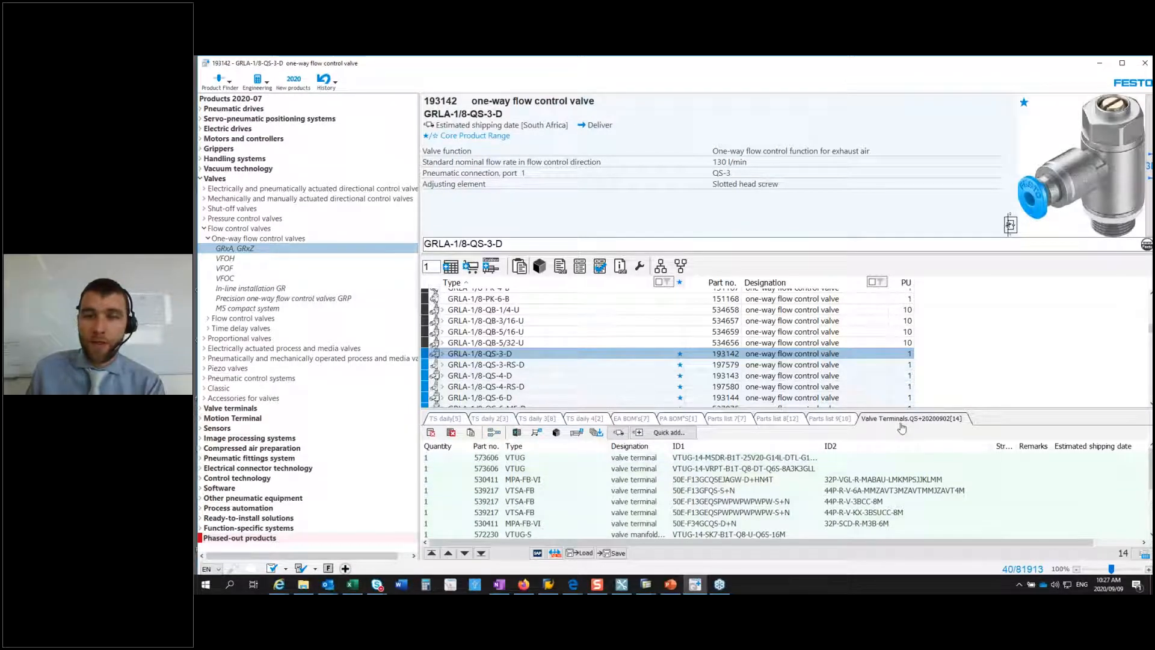
click(832, 420)
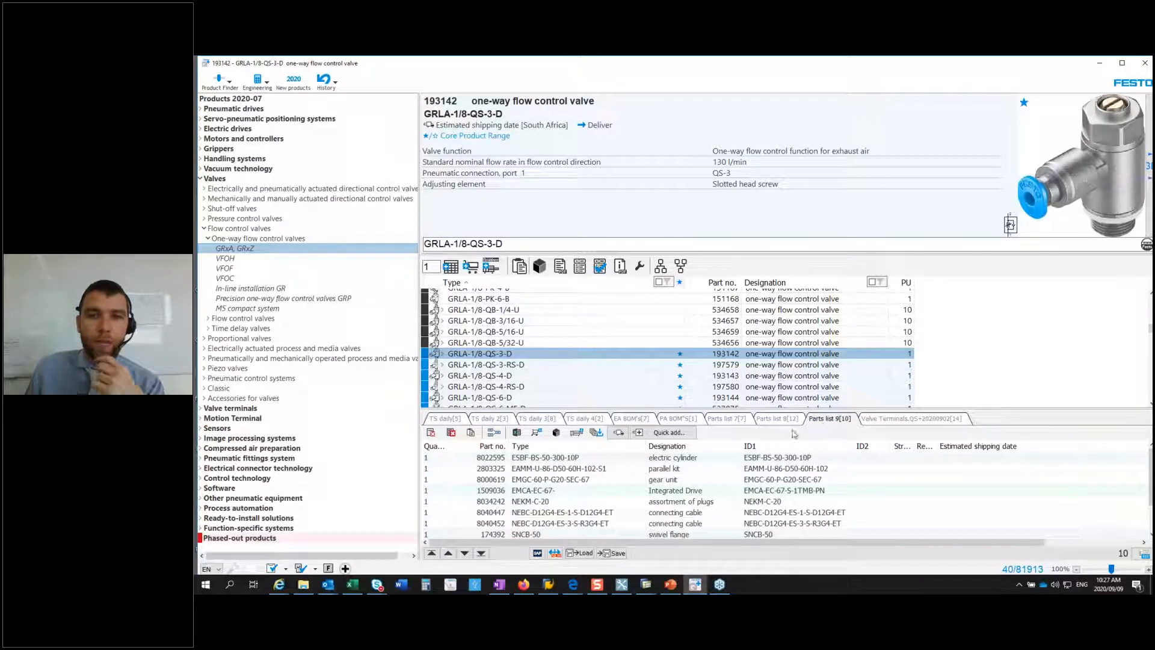
click(679, 419)
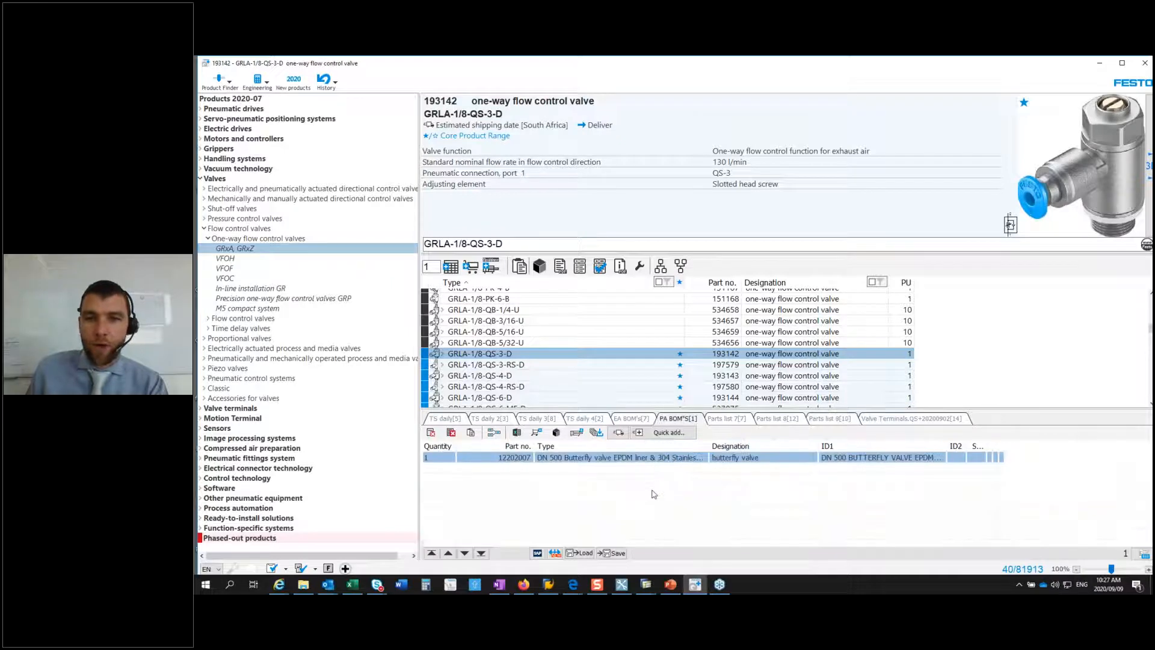
click(631, 419)
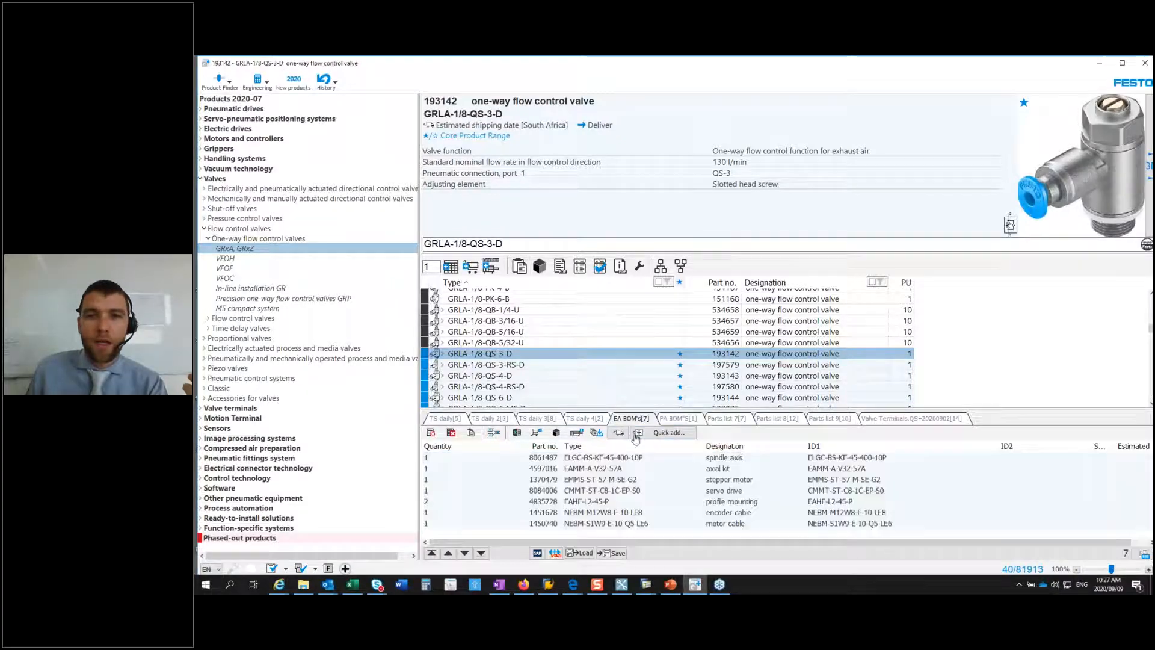
right_click(630, 420)
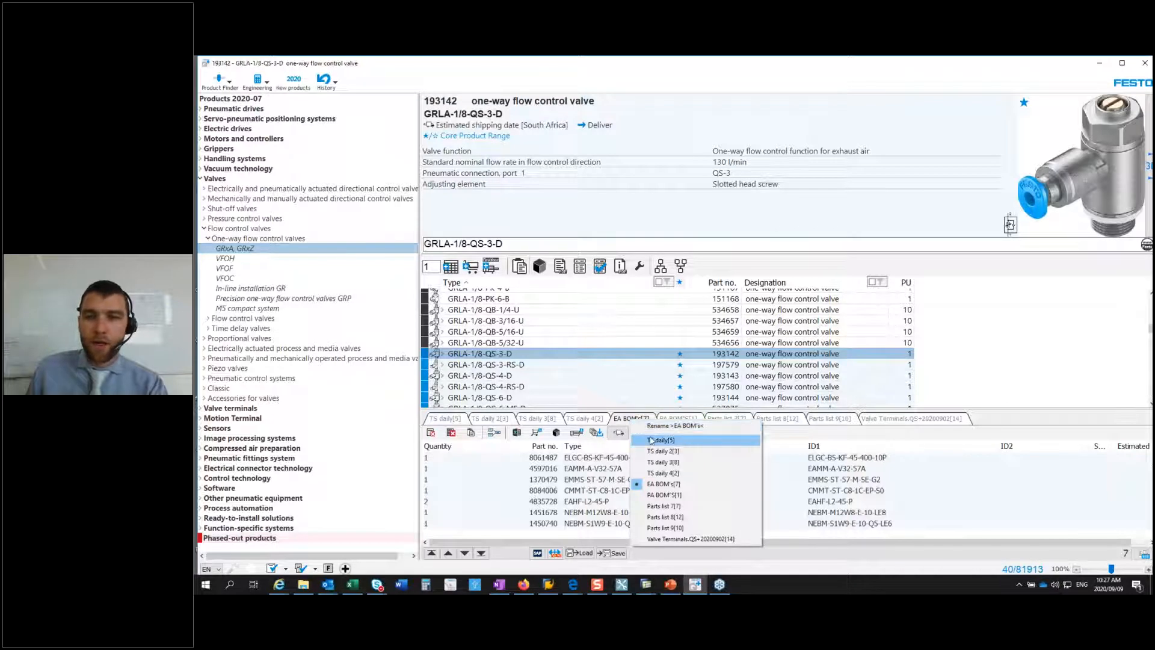
click(617, 419)
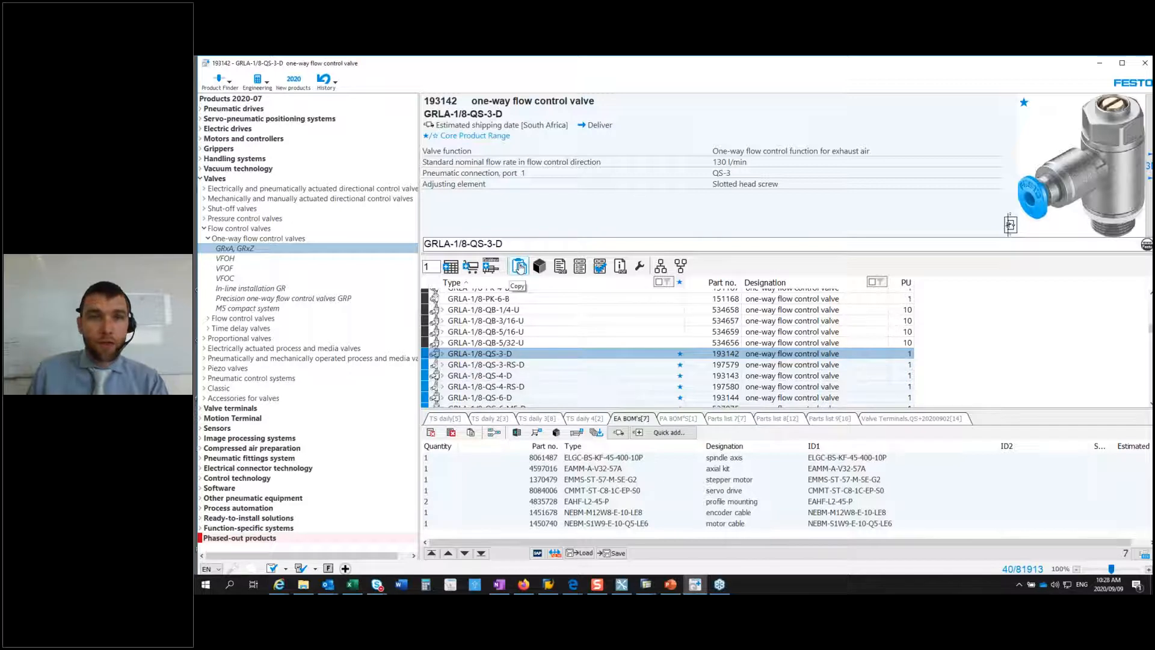
Step: Copy the GRLA-1/8-QS-3-D valve's product information with its photo, symbol and links, and paste it into a new Outlook email
click(519, 267)
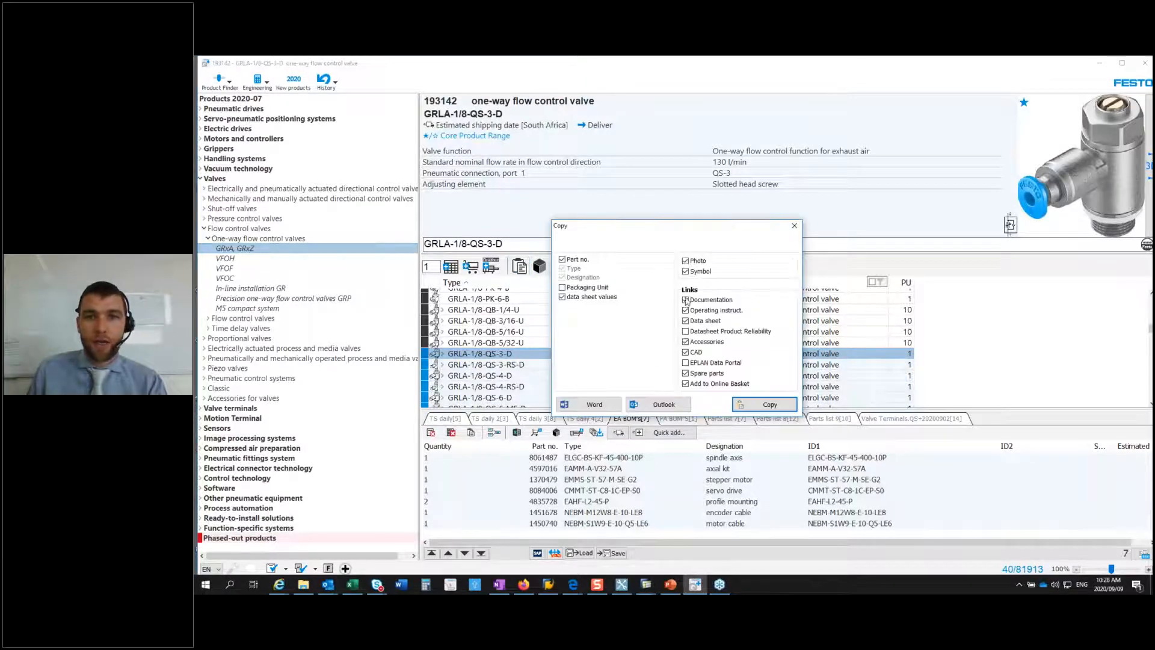
click(768, 407)
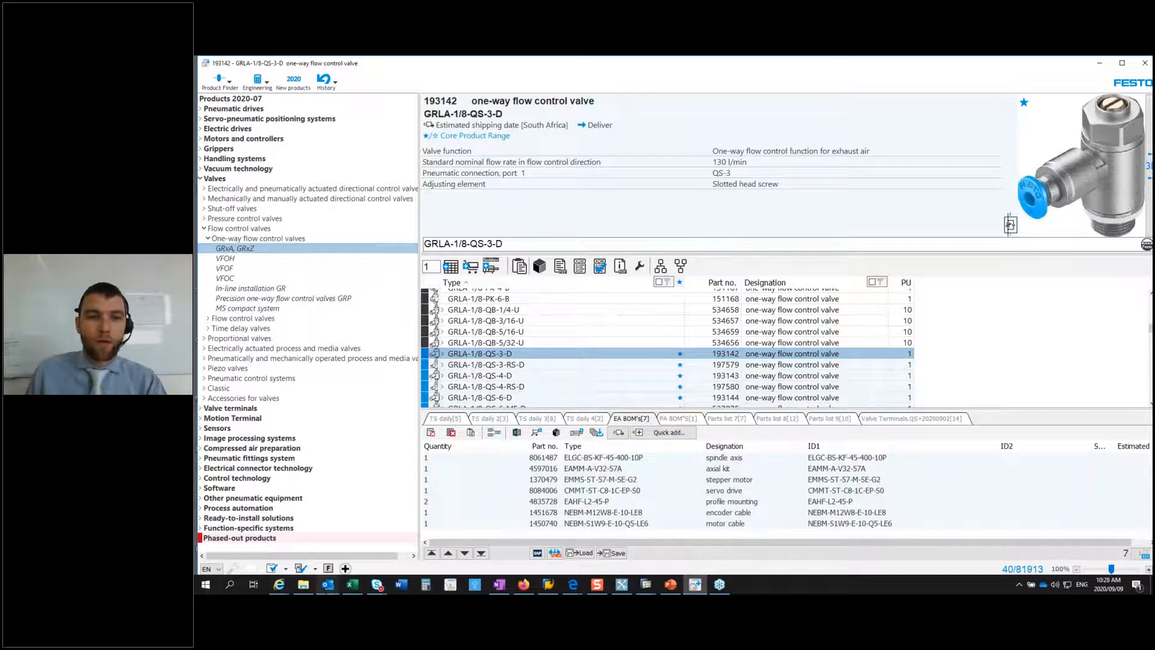
mouse_move(328, 584)
click(290, 557)
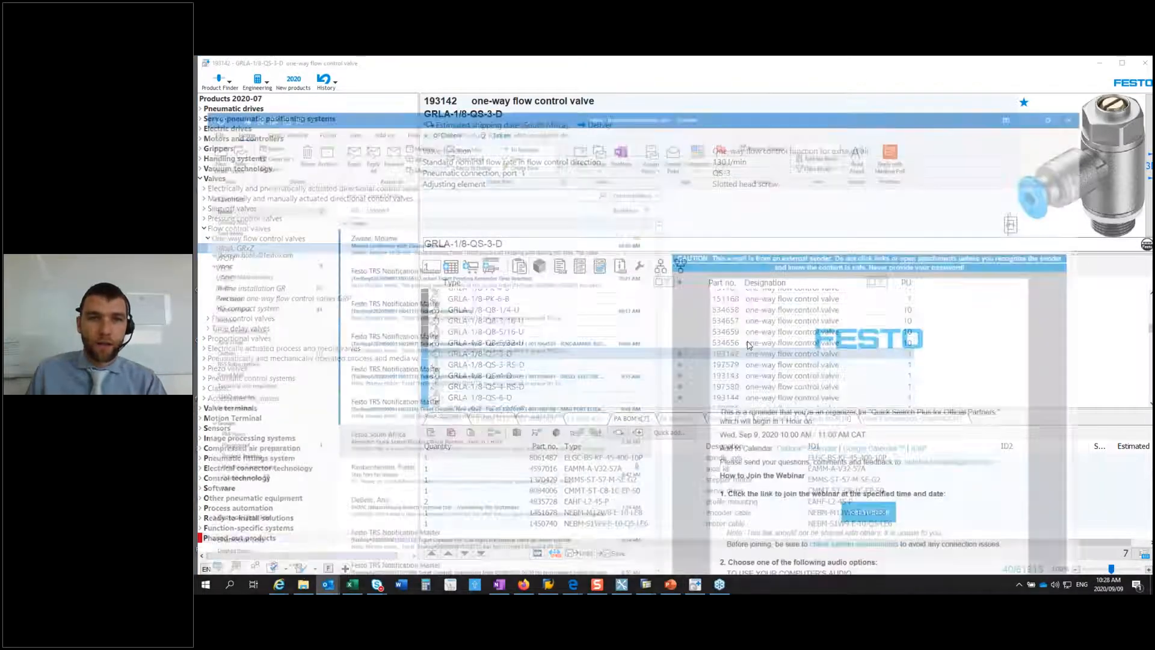
click(208, 107)
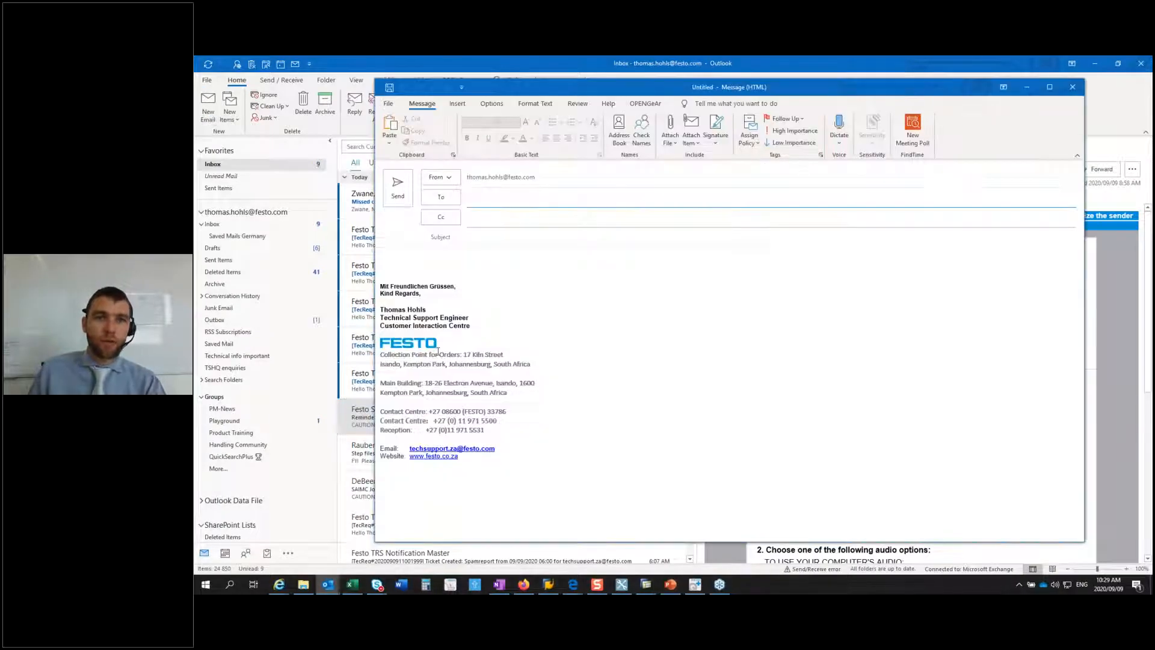
key(Return)
key(Return)
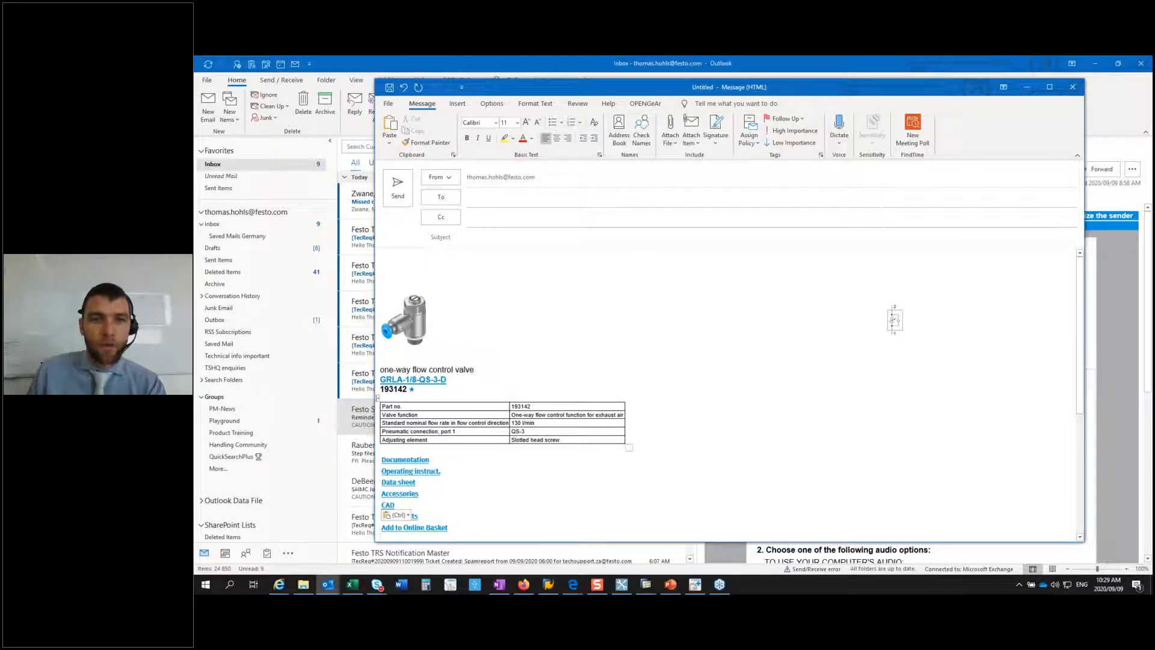
scroll(395, 393, down, 3)
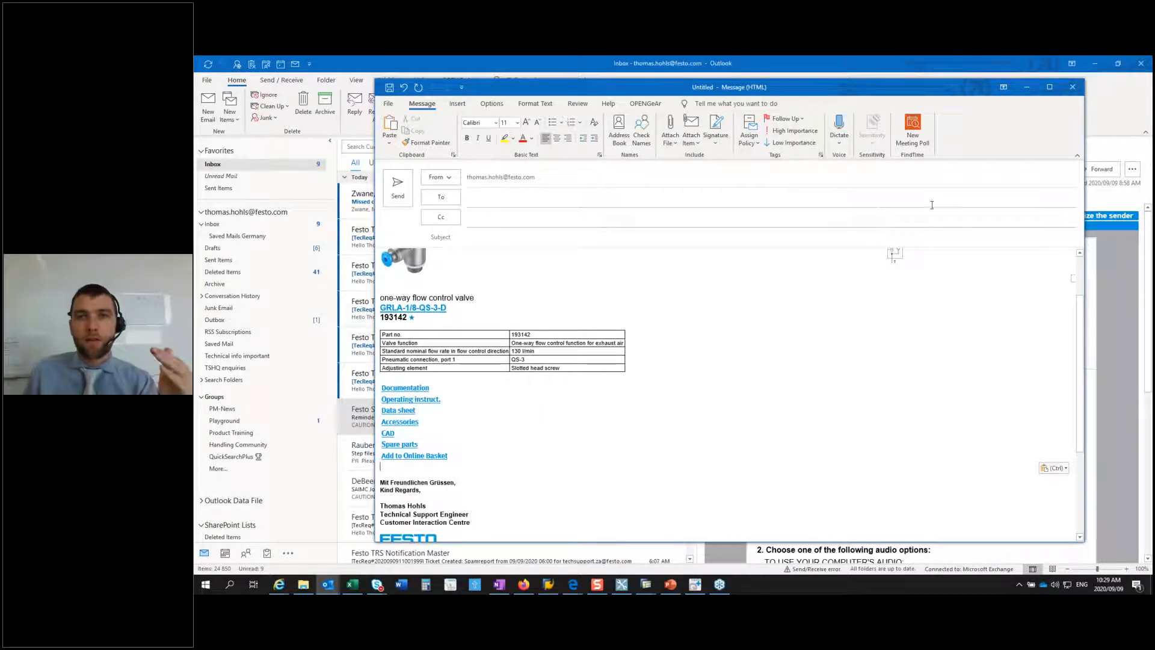
Step: Discard the email draft without saving it and switch back to Festo Quick Search Plus
click(1073, 87)
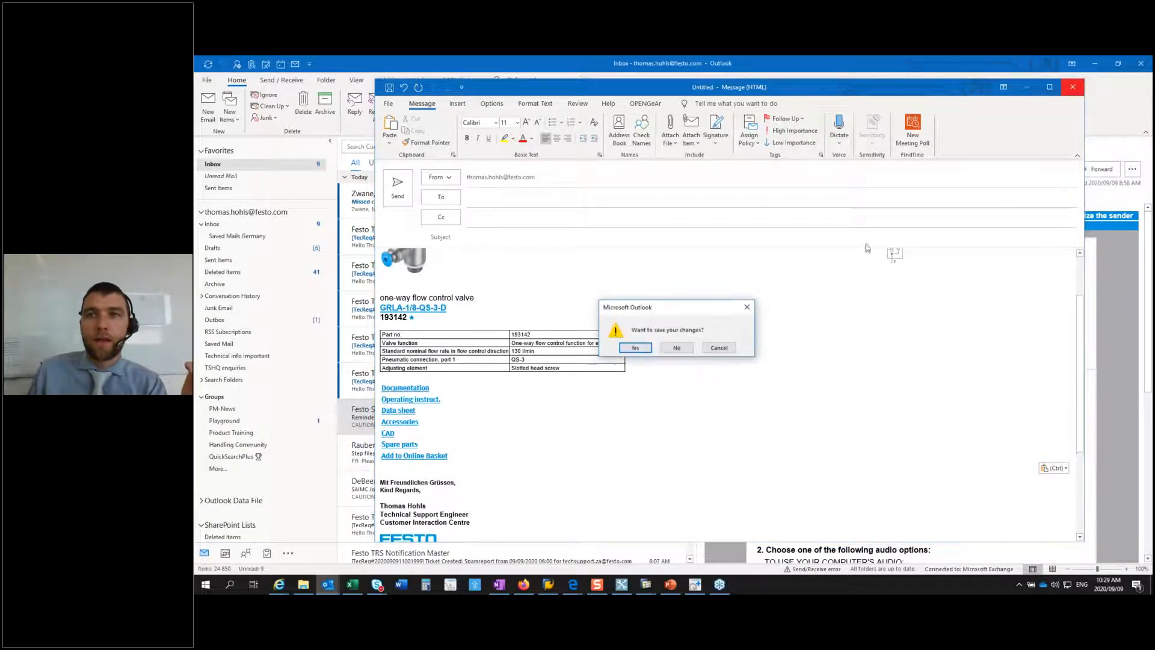
click(677, 347)
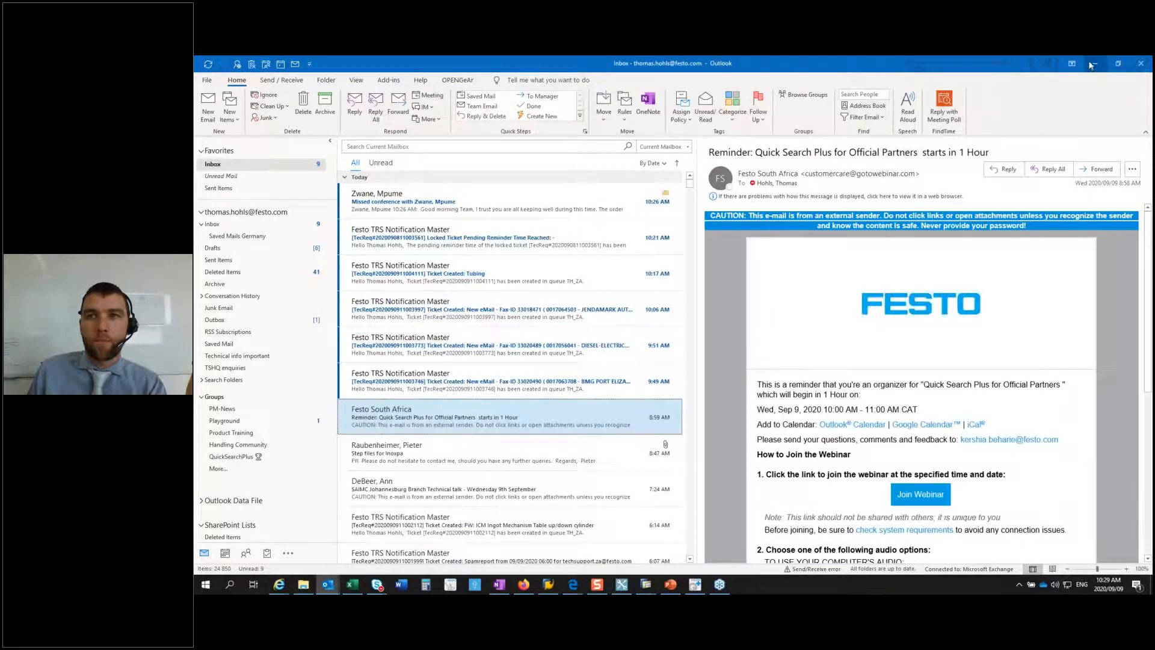
key(alt+Tab)
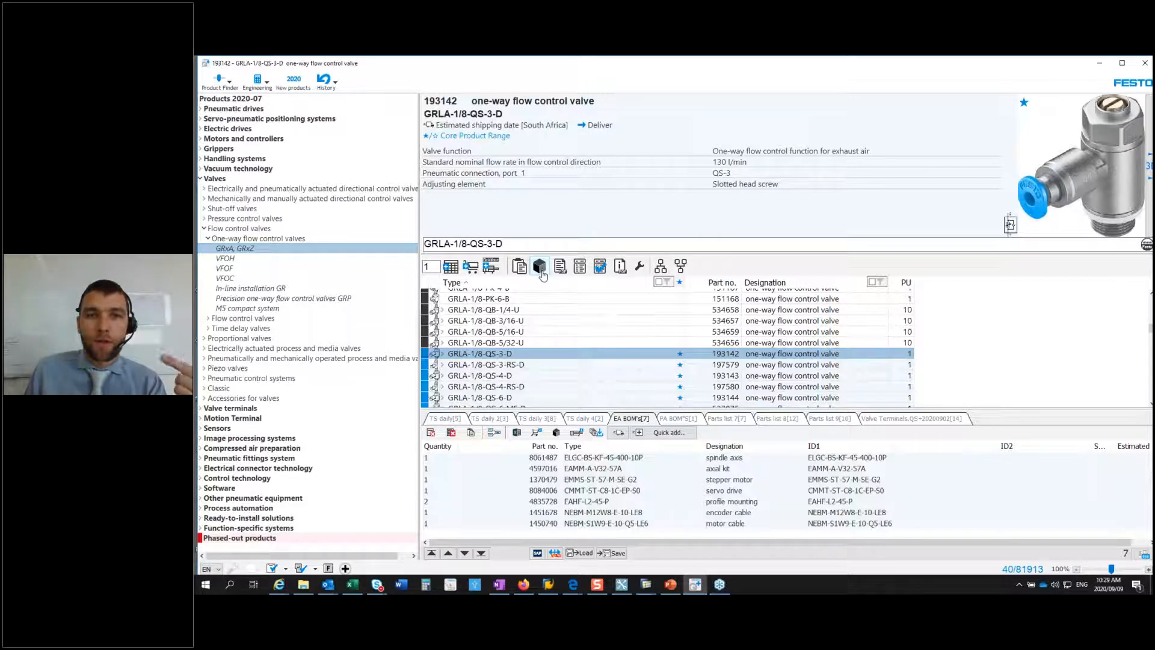
Step: Open the CAD data and the documentation of the GRLA-1/8-QS-3-D valve
click(541, 269)
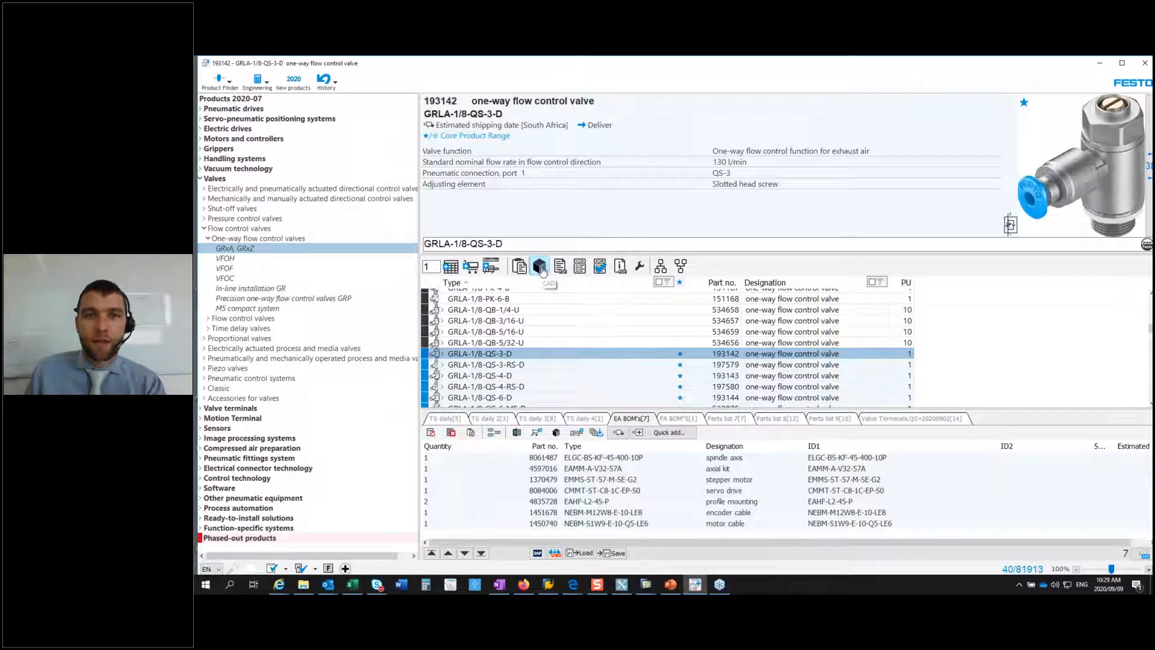
click(557, 283)
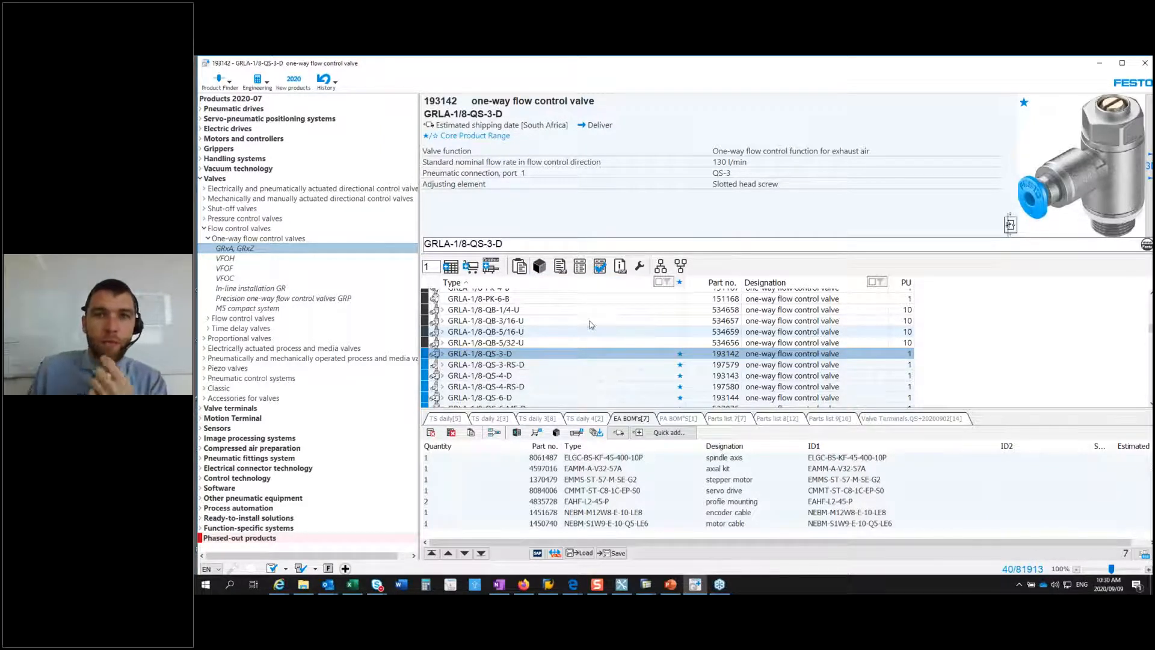
click(560, 267)
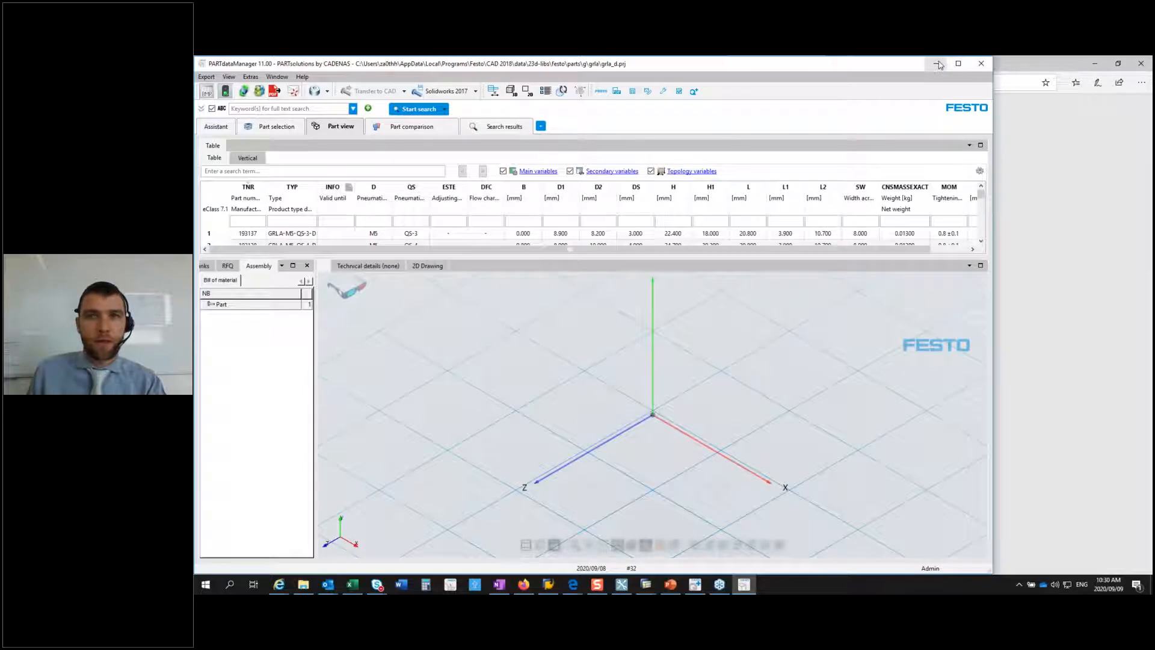
Step: Minimize PARTdataManager to reach the GRX-VFO_EN PDF, and go to the dimensions of the standard GRLA/GRLZ valves
click(937, 65)
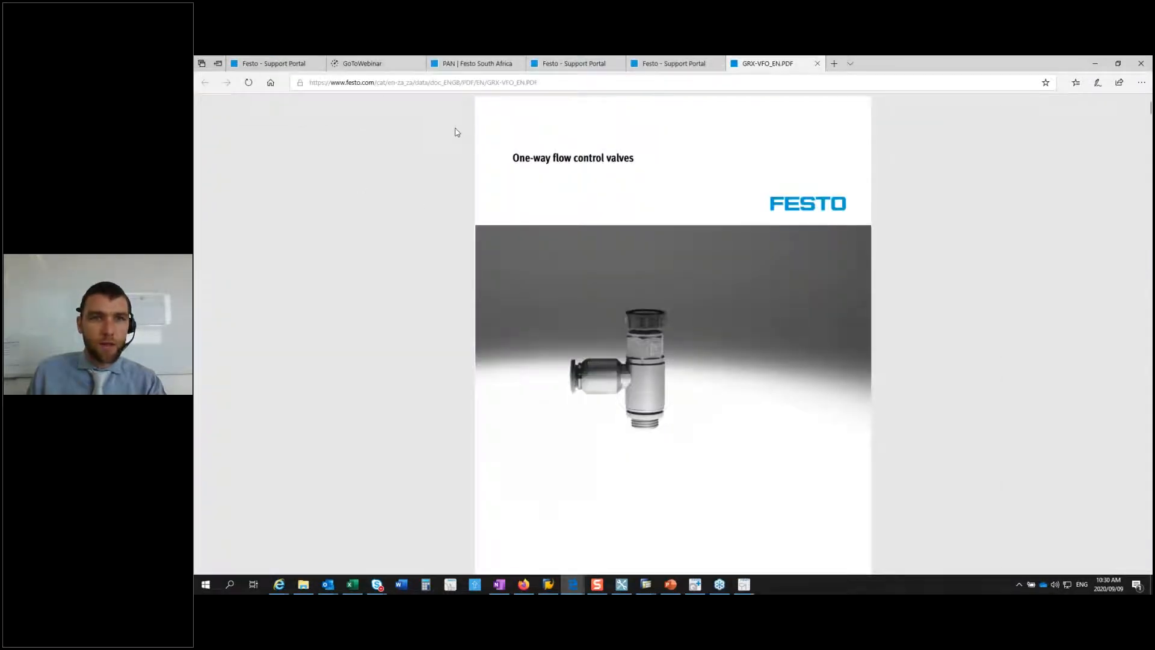
click(310, 112)
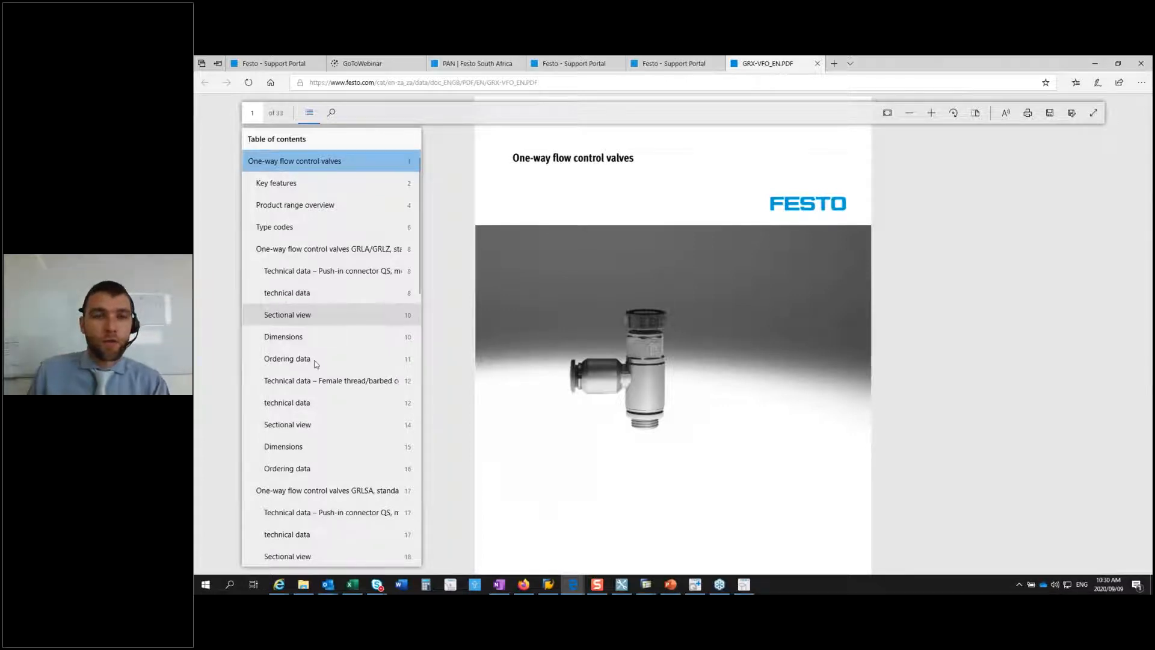
click(294, 341)
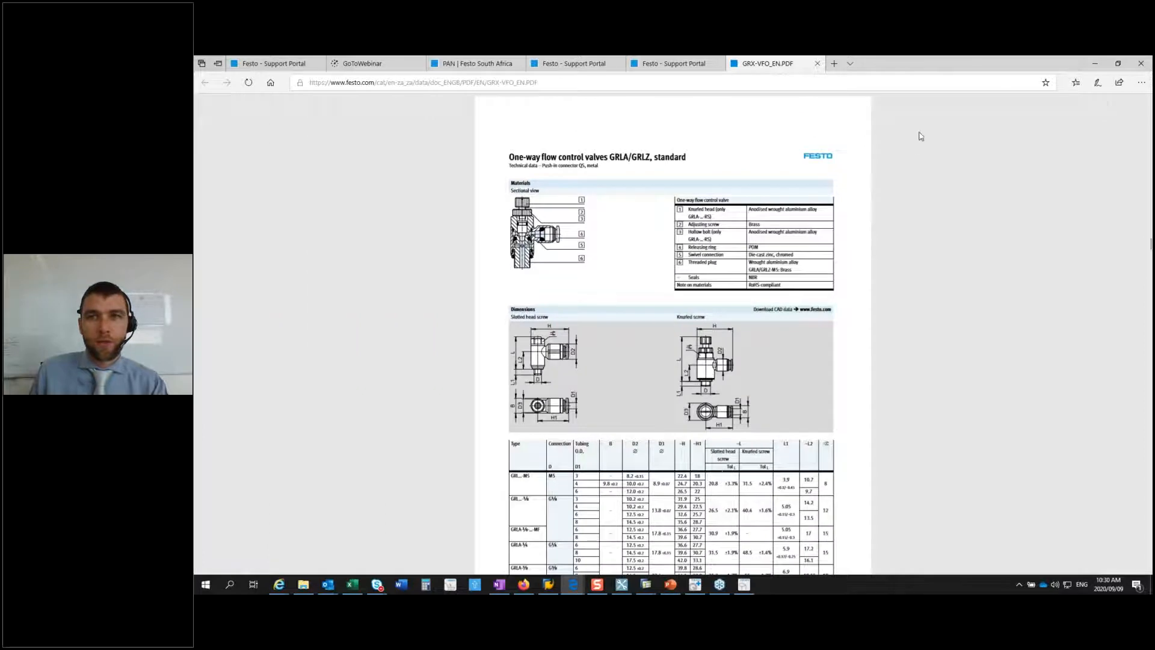
Step: Enlarge the PDF page and examine the dimension drawings and dimension table of the standard GRLA/GRLZ valves
click(932, 114)
click(932, 114)
scroll(728, 366, up, 5)
scroll(728, 366, down, 7)
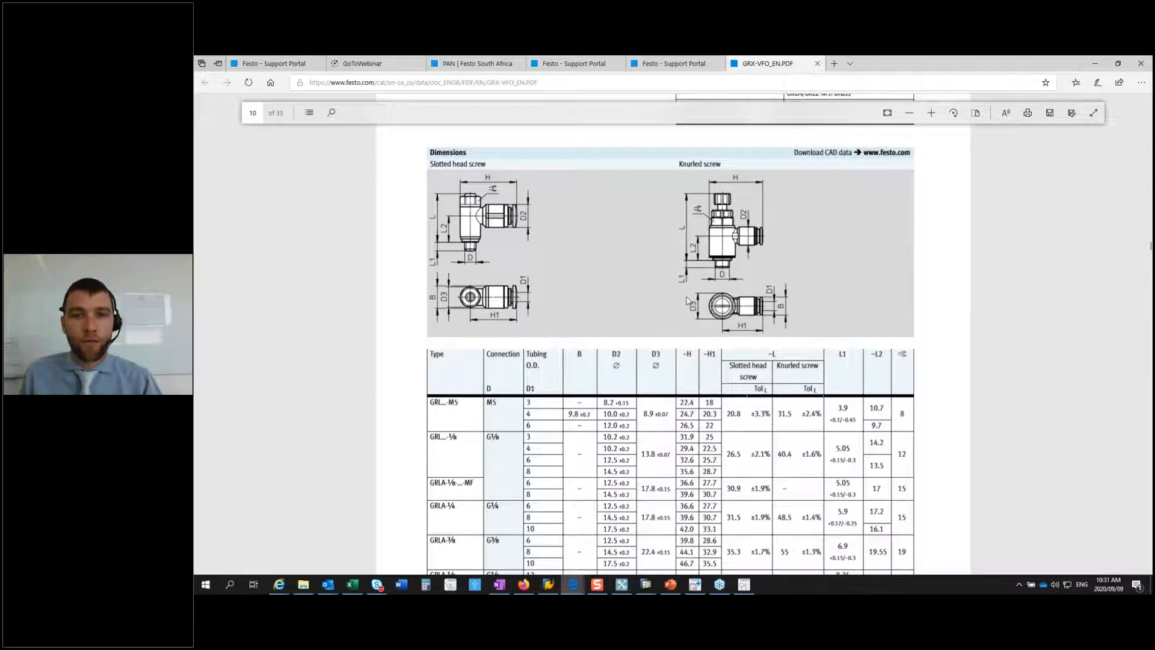
scroll(549, 298, down, 3)
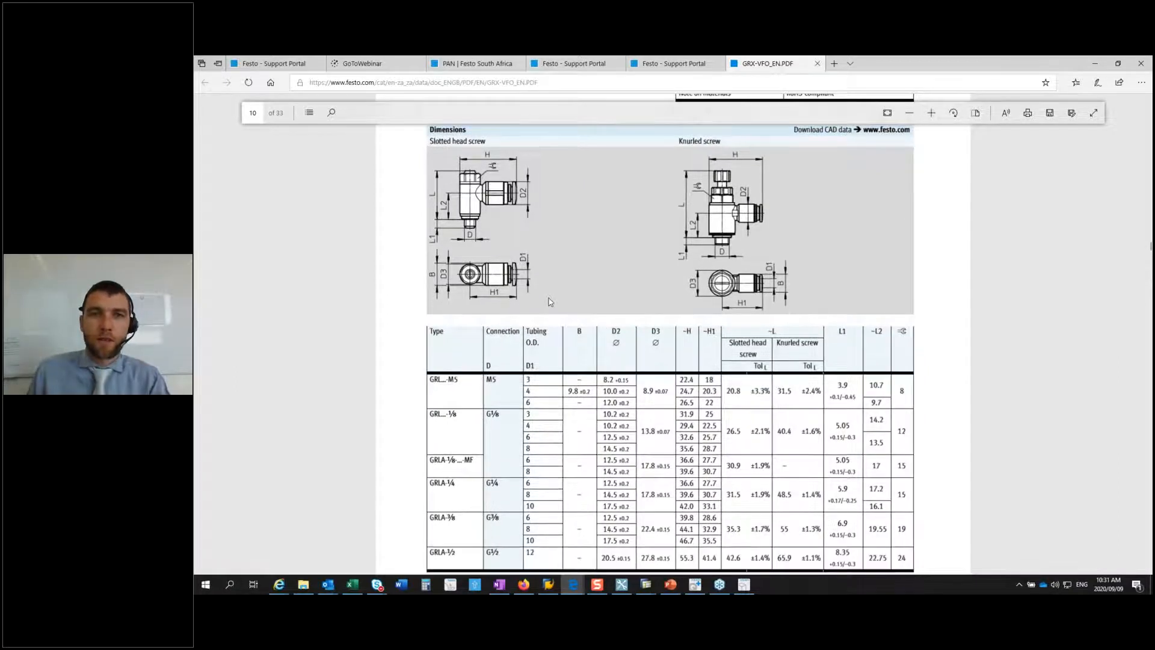
Step: Go to the push-in connector QS technical data through the table of contents and review the general technical data tables
scroll(548, 298, up, 9)
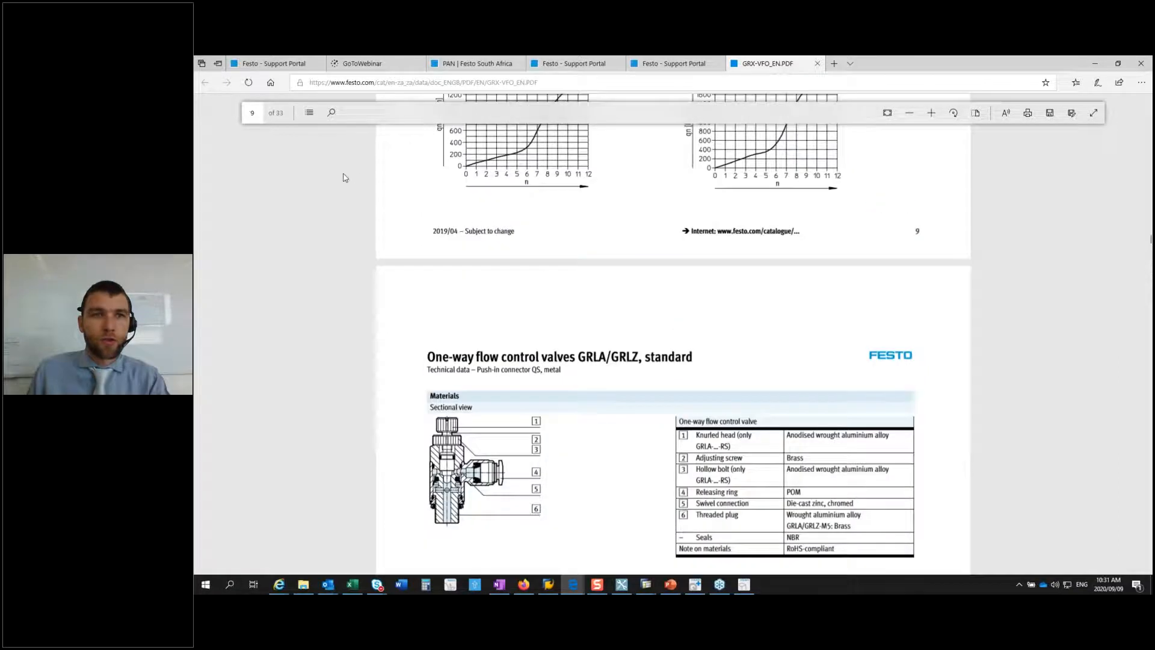
click(308, 113)
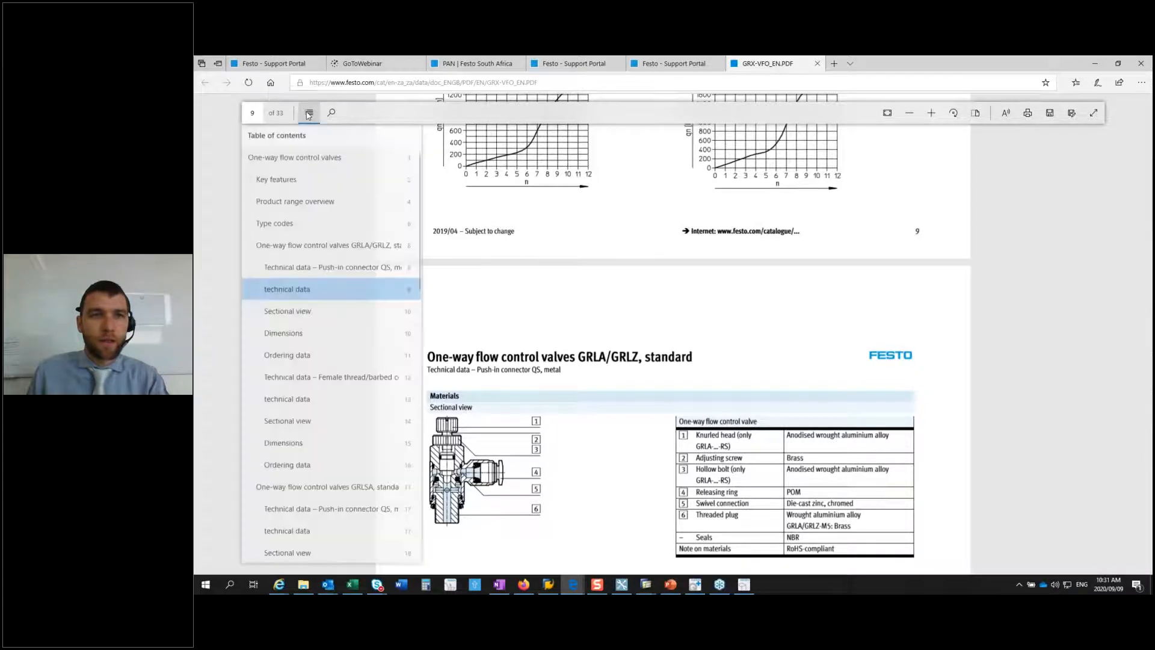
click(297, 272)
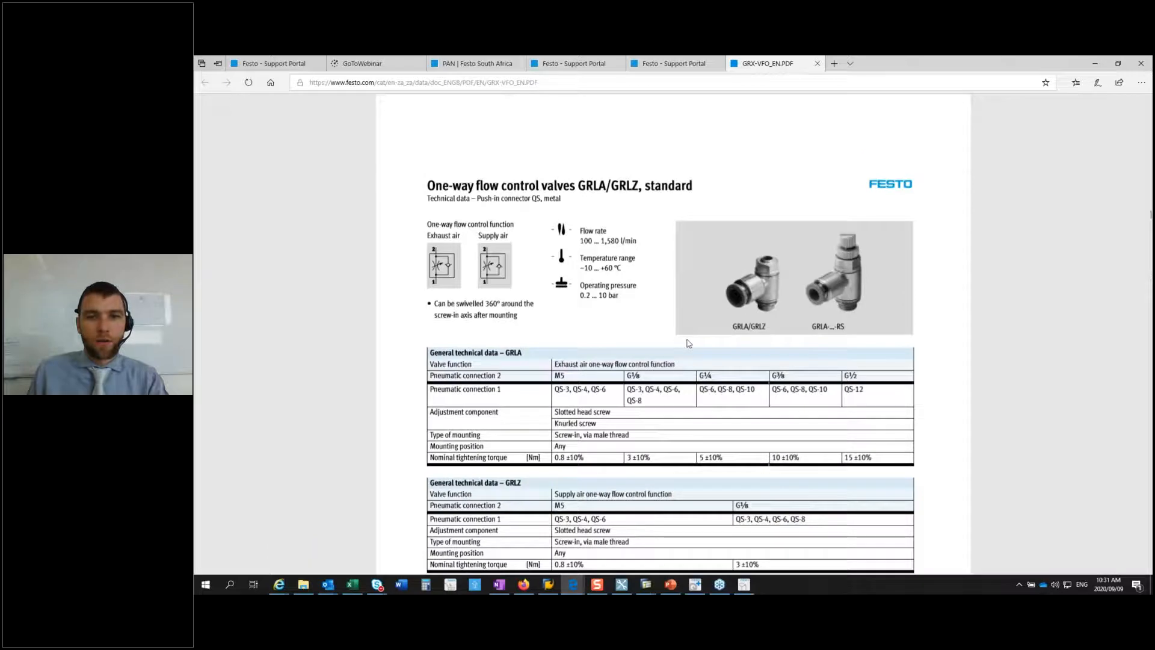
scroll(688, 343, down, 3)
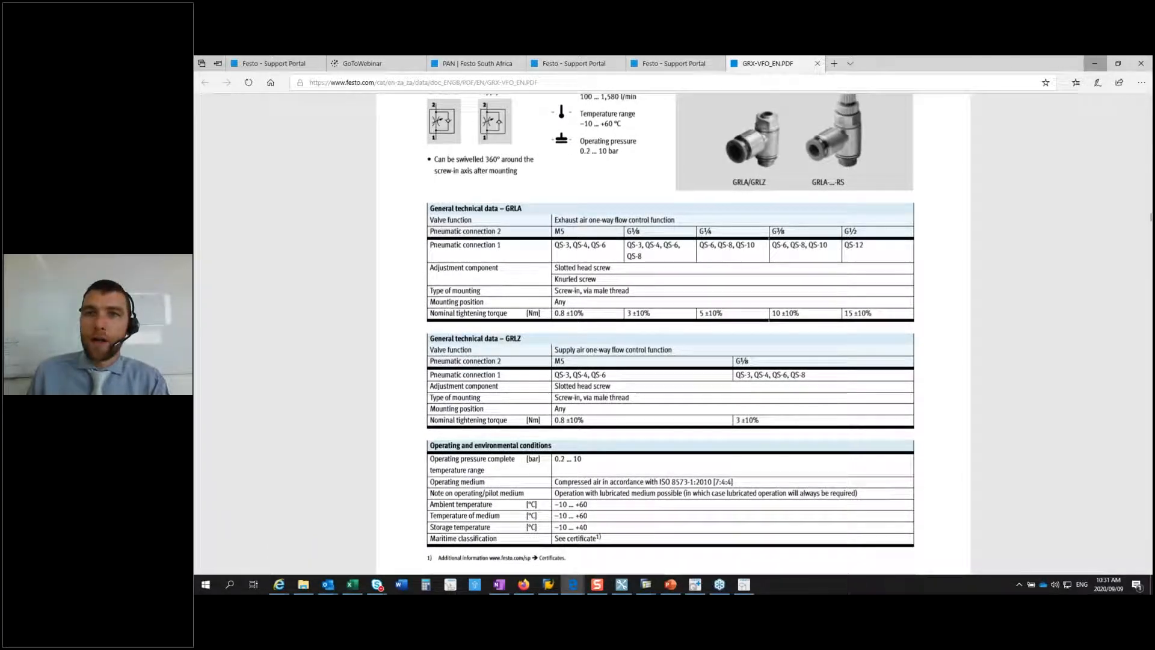
click(1094, 63)
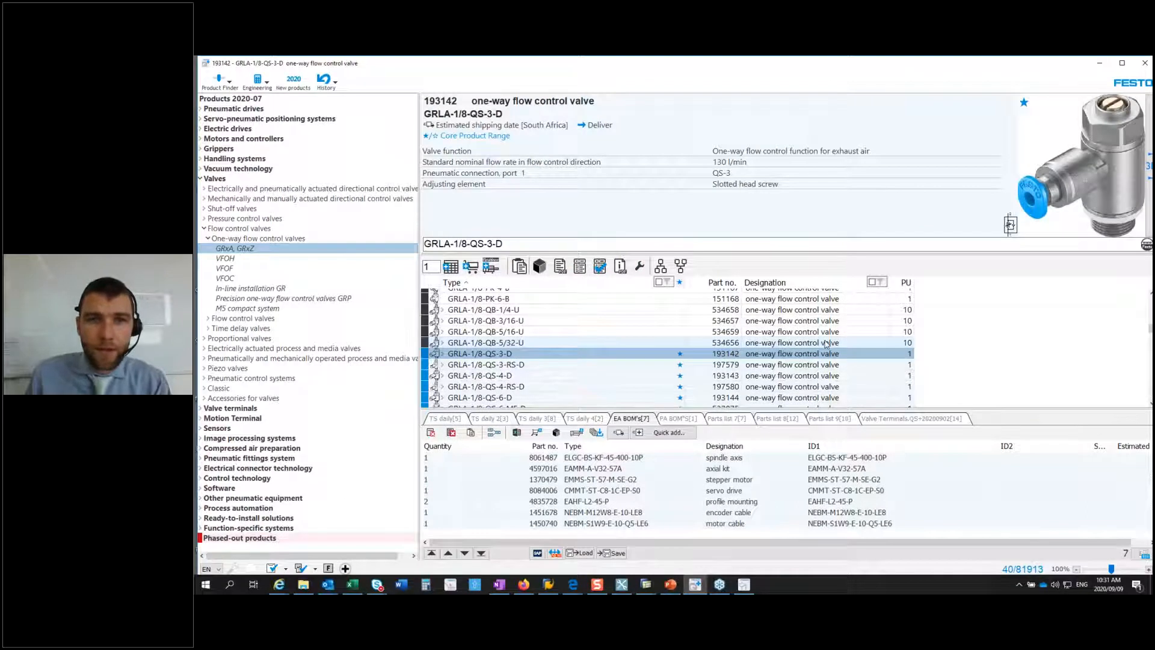
click(573, 587)
click(627, 541)
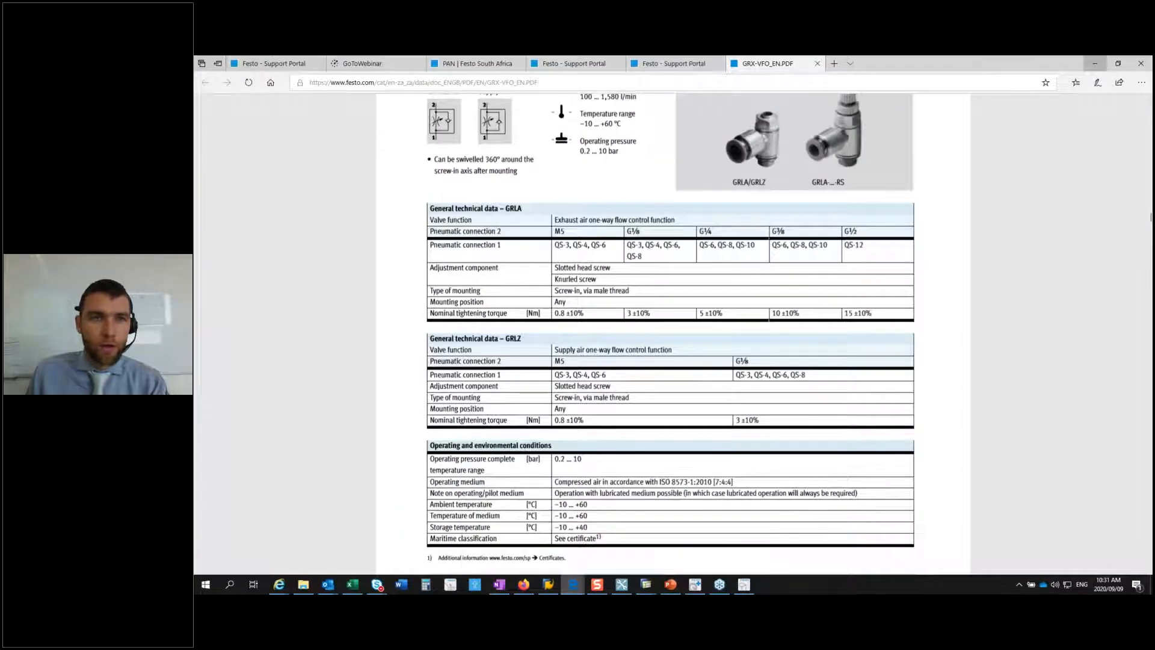
Step: Look through the PDF's table of contents down to its last entries, then close it
scroll(386, 189, up, 5)
click(308, 114)
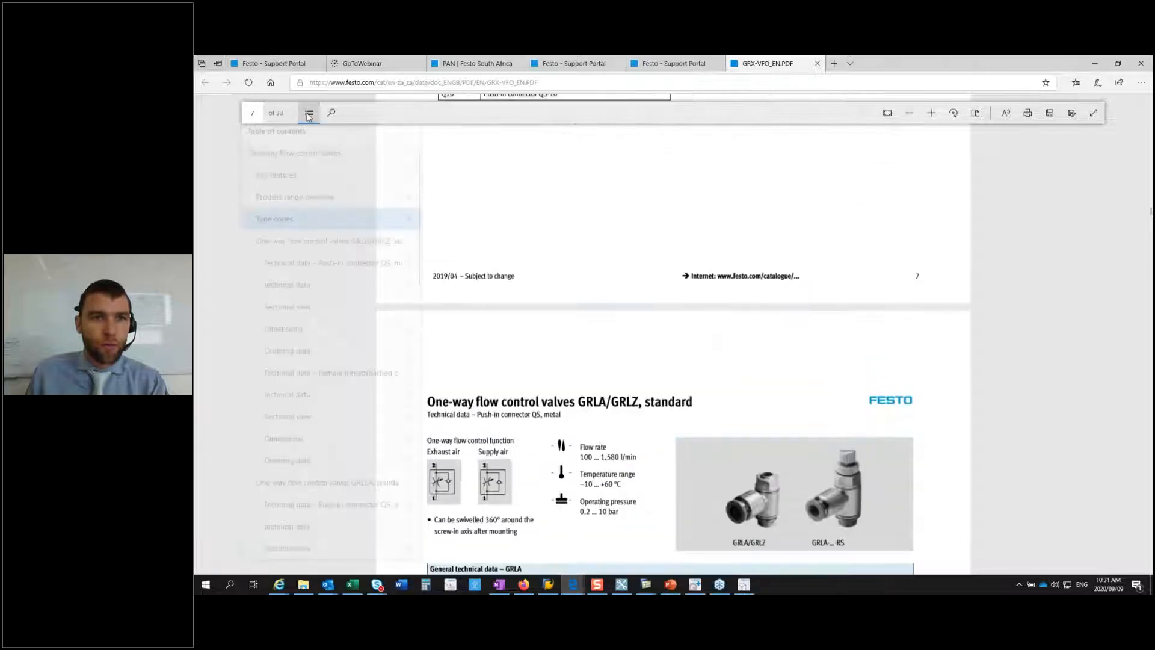
scroll(299, 324, down, 15)
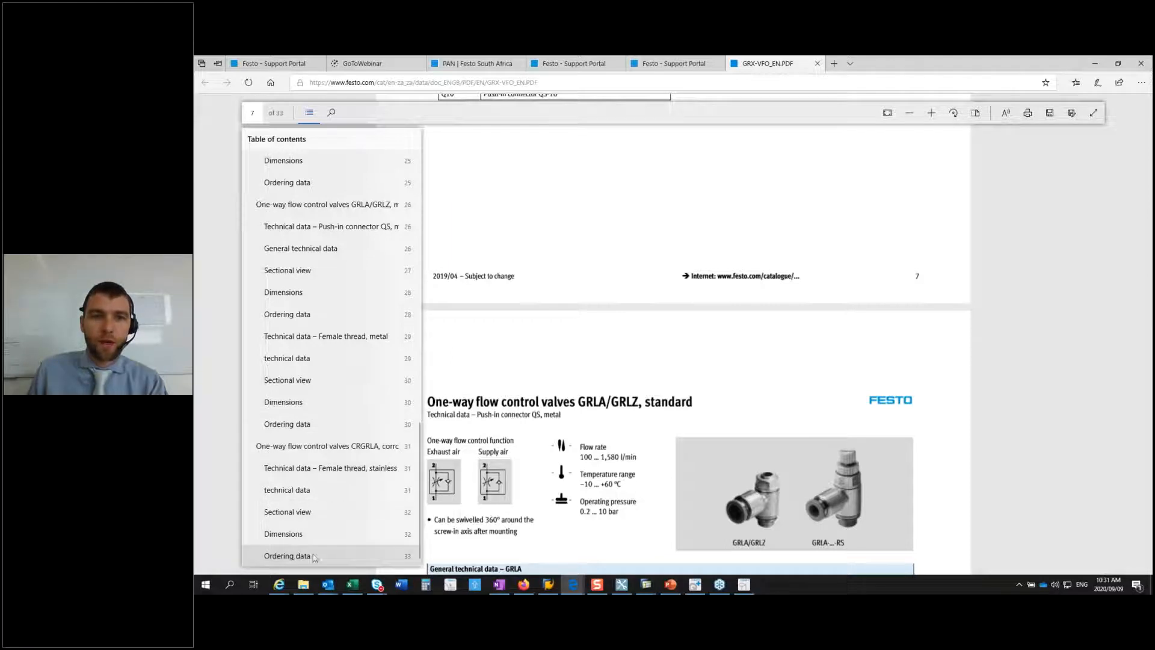
click(594, 391)
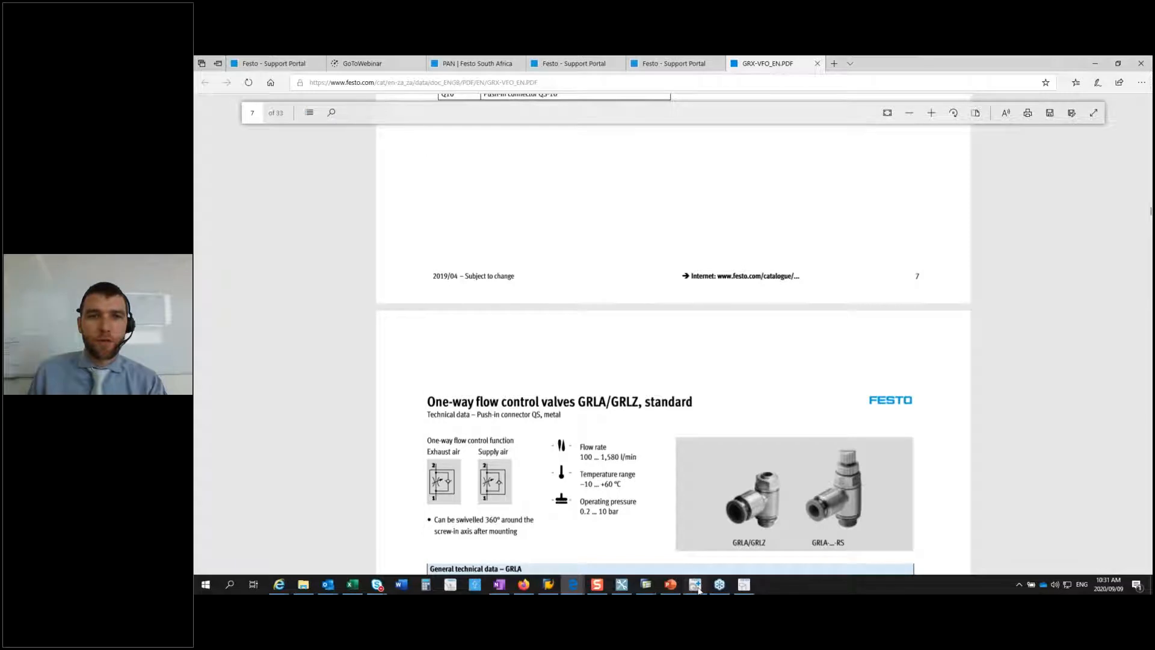
Step: Switch to Festo Quick Search Plus, search for DSBC and select the standards-based cylinder DSBC-32-20-D3-PPSA-N3
click(695, 586)
text(DS)
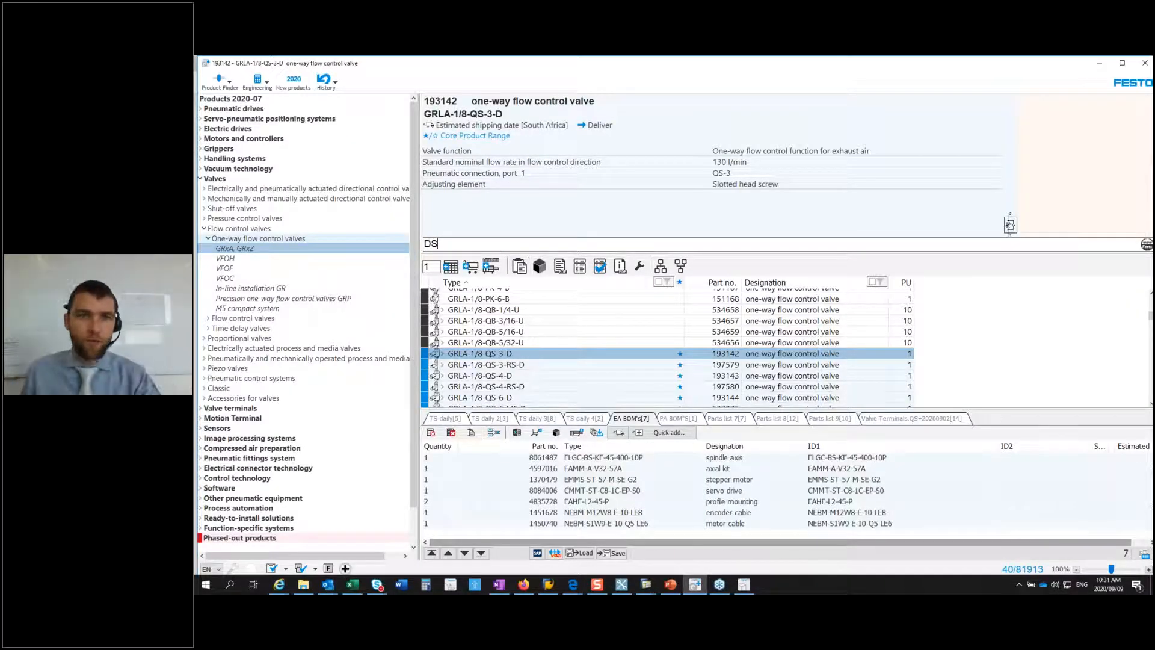
text(BC)
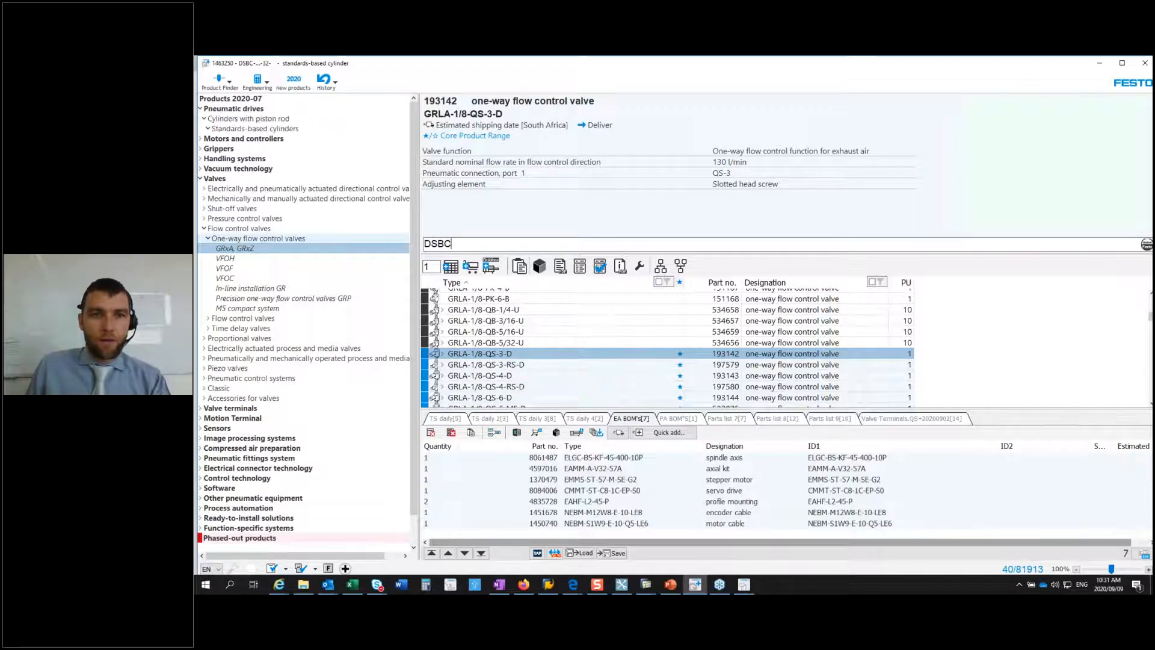
click(530, 376)
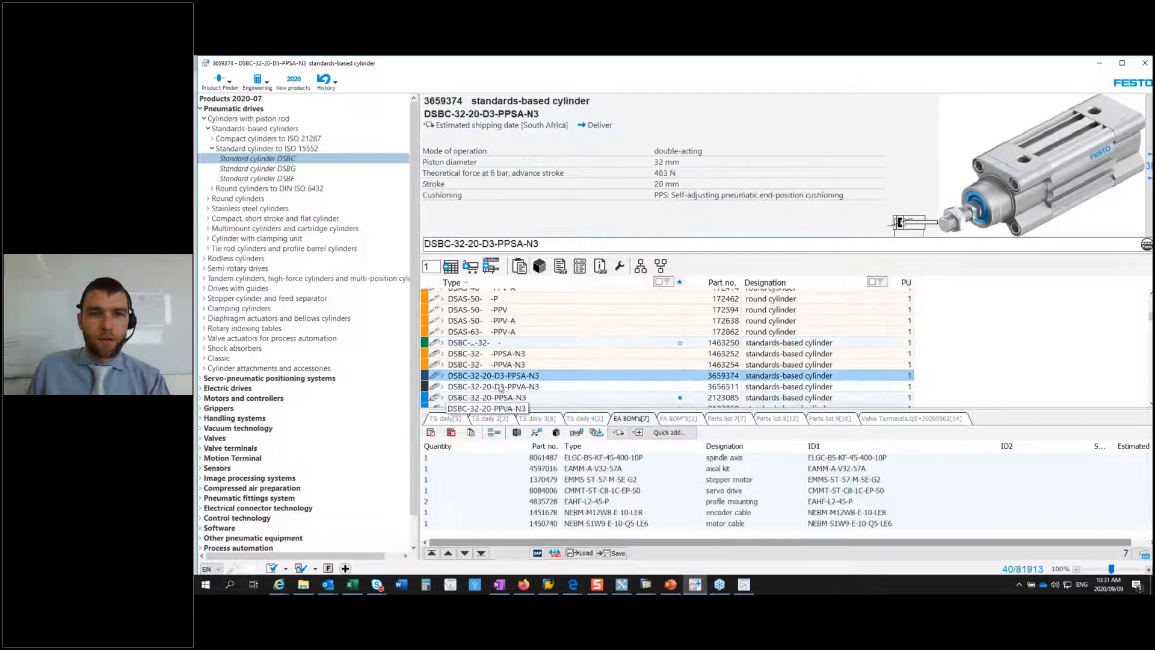
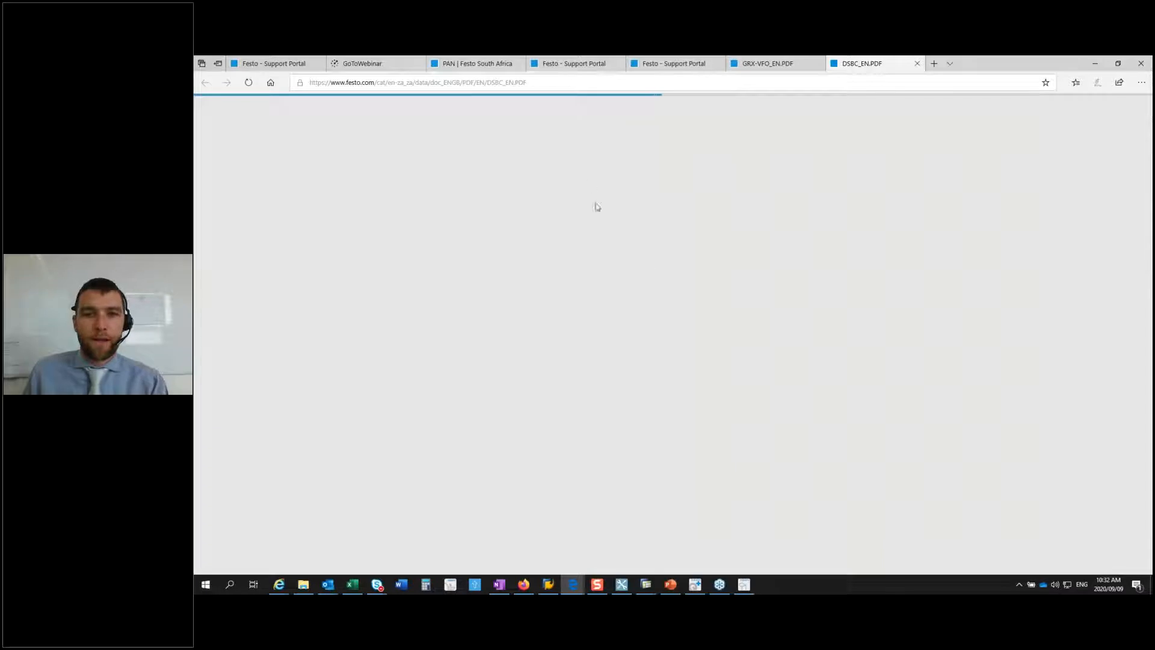
Step: Switch to Festo Quick Search Plus, open the spare parts catalogue for cylinder DSBC-32-20-D3-PPSA-N3 and show its spare parts
click(695, 586)
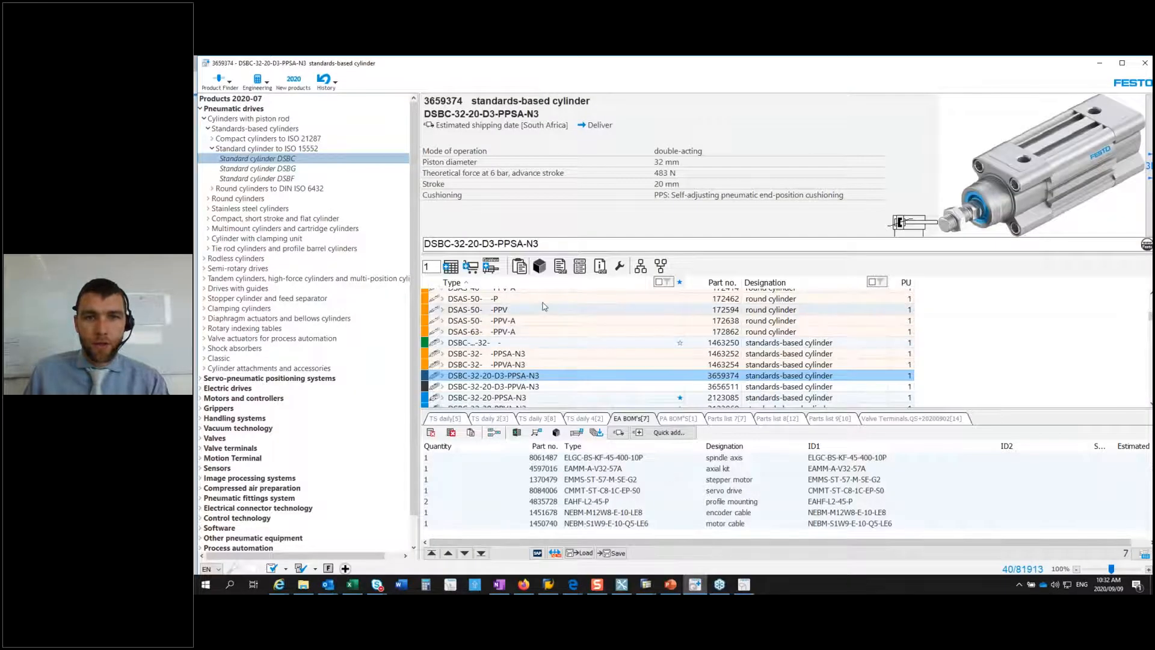
click(620, 272)
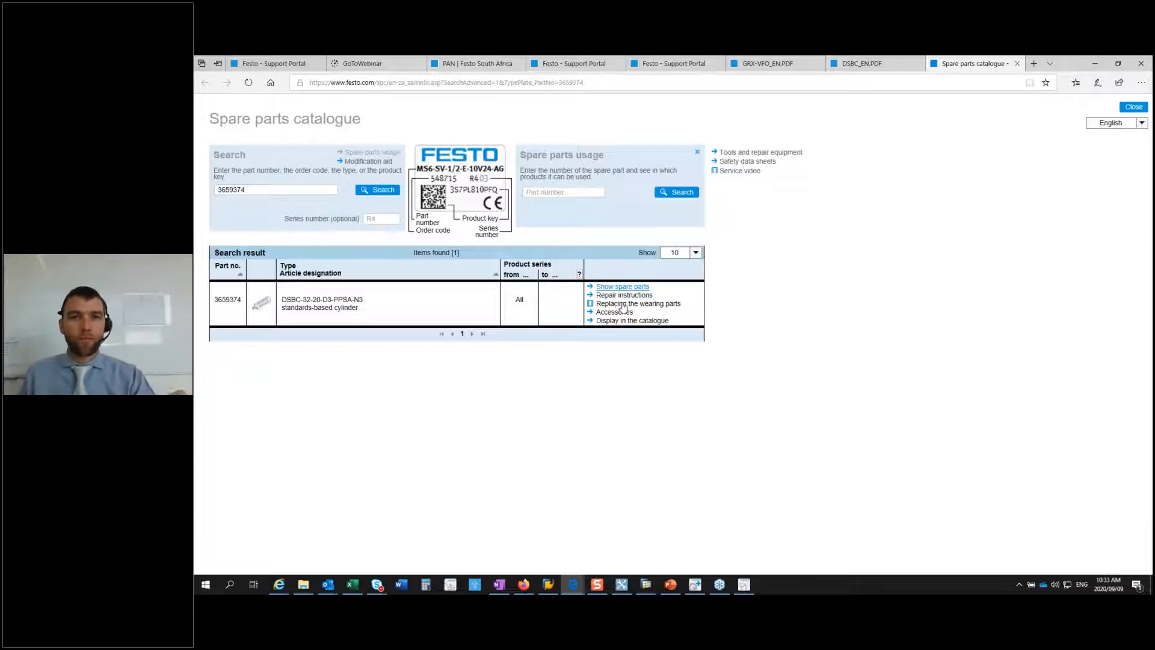
click(624, 311)
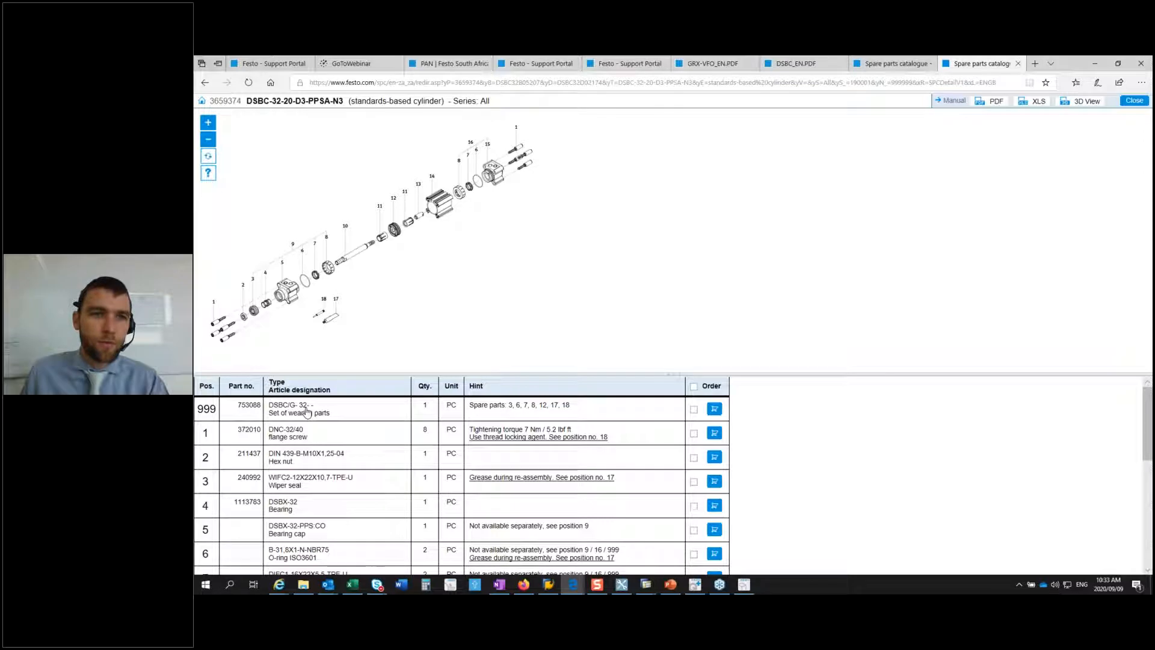
Step: Highlight the flange screw, set of wearing parts and piston rod in the exploded view while reviewing the cylinder's spare parts list
click(297, 437)
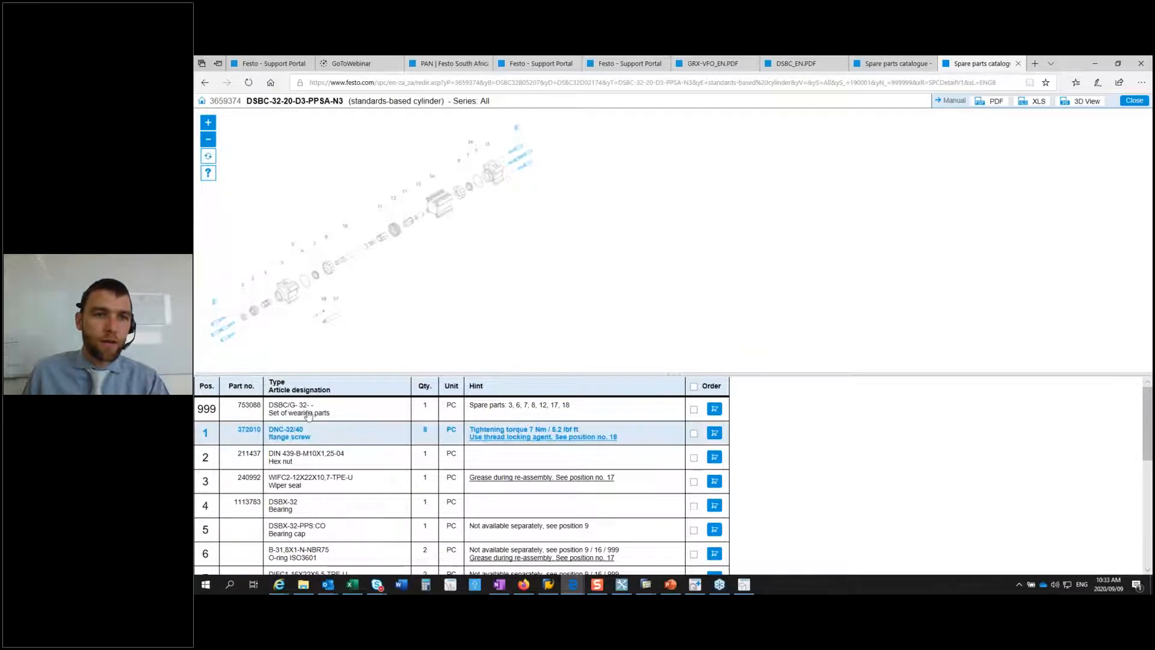
click(308, 412)
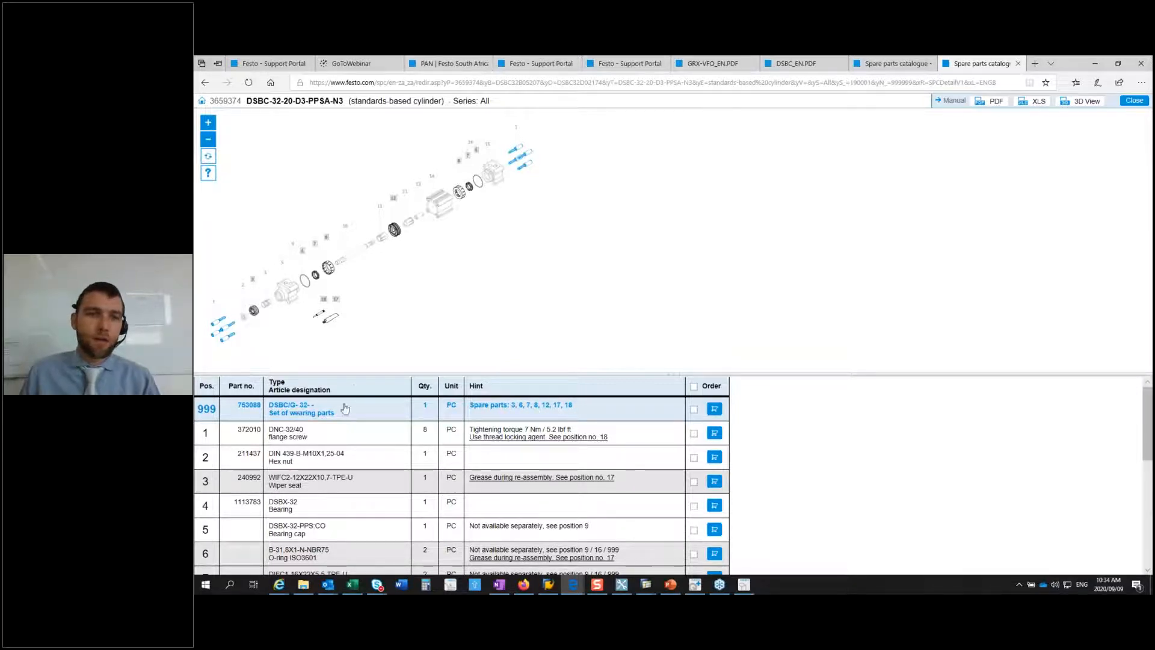
scroll(355, 391, down, 2)
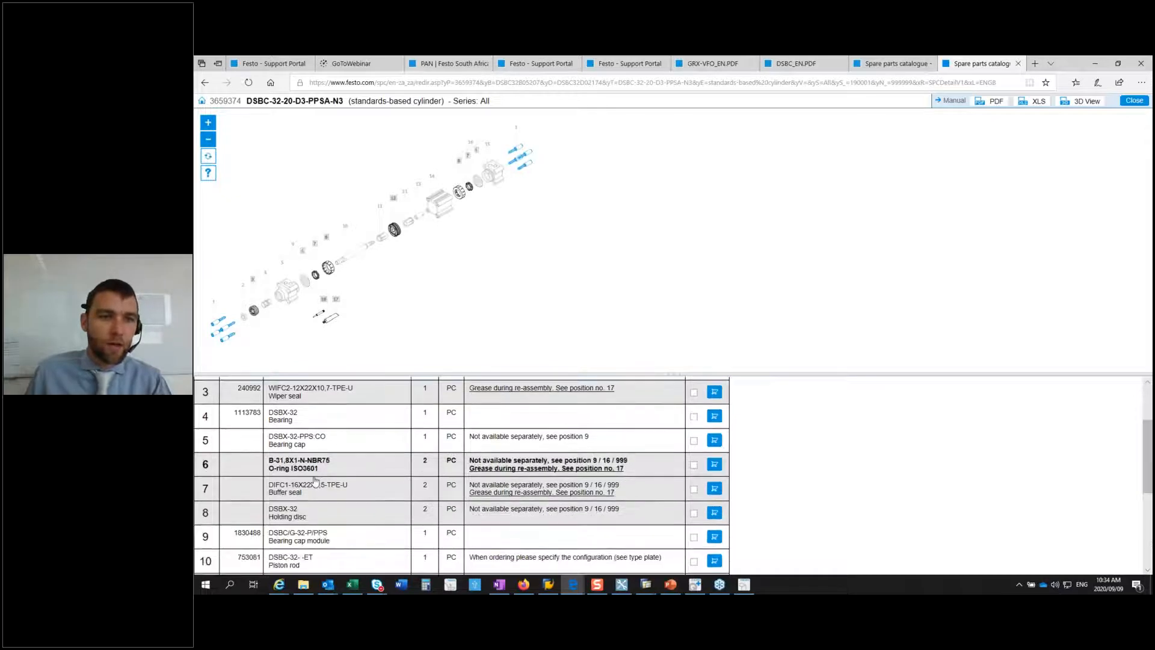
scroll(314, 480, down, 2)
click(314, 480)
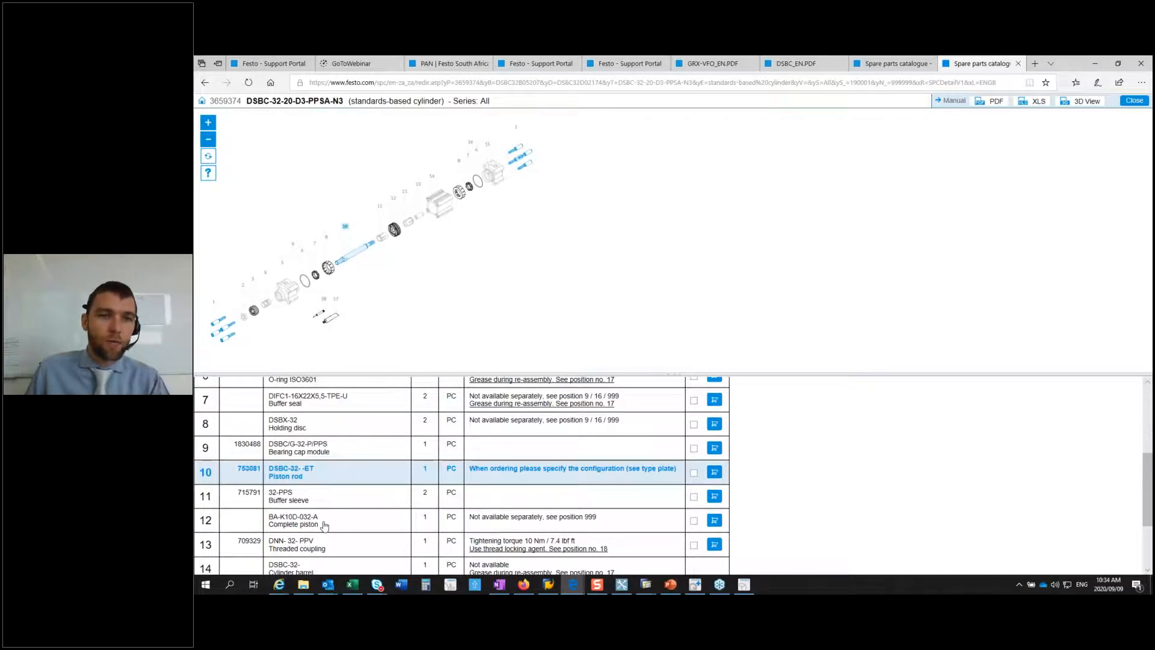
scroll(323, 522, down, 1)
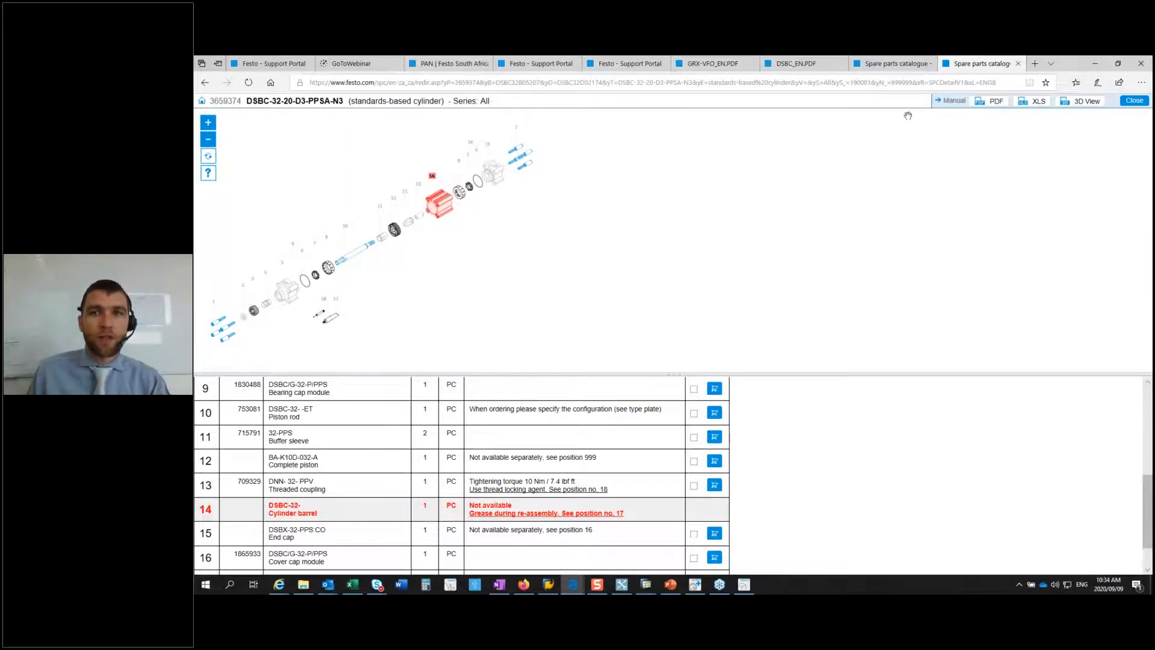
Step: Switch to the DSBC_EN.PDF document and go to its Accessories section through the table of contents
click(809, 65)
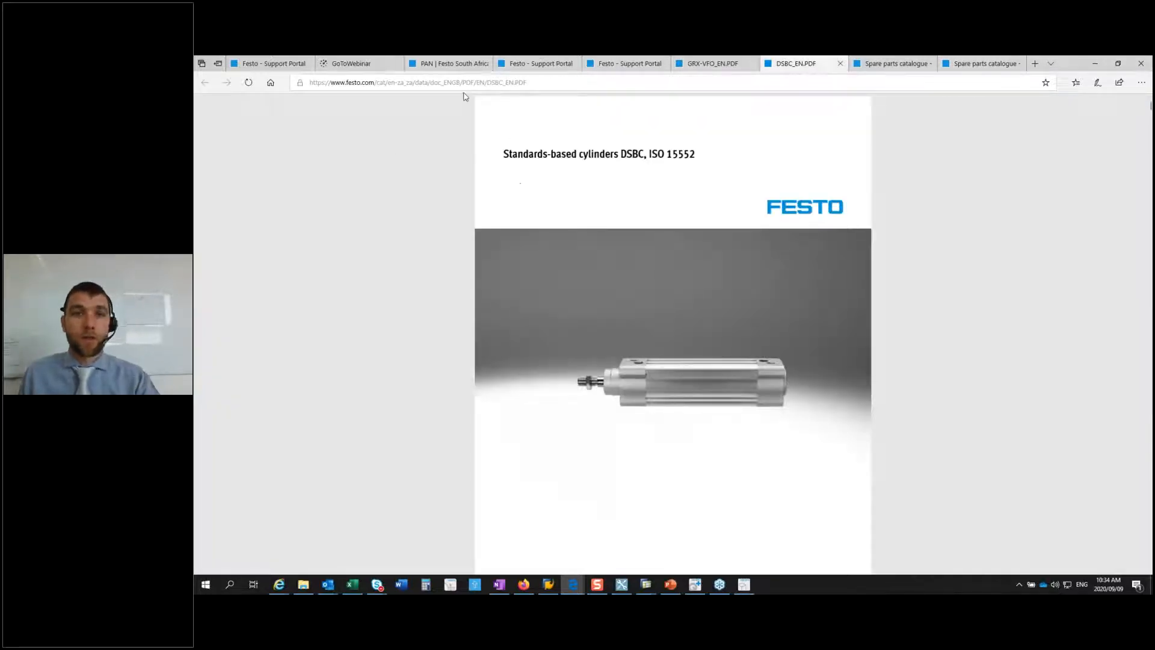
click(309, 112)
scroll(345, 312, down, 3)
scroll(345, 311, down, 3)
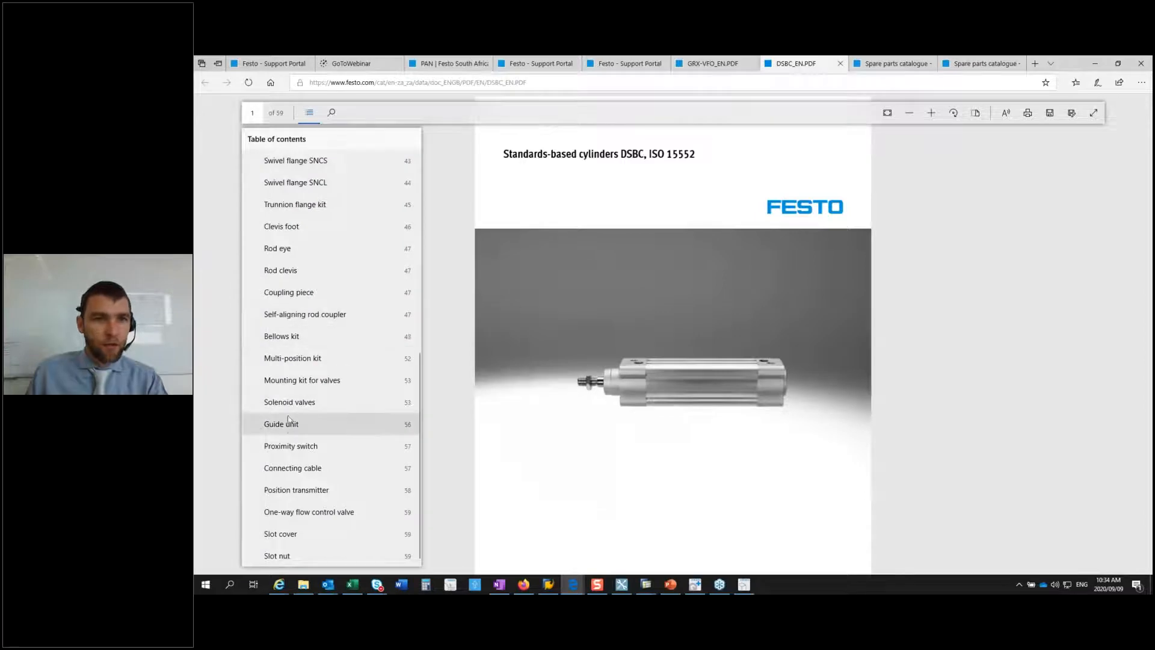
scroll(288, 408, up, 5)
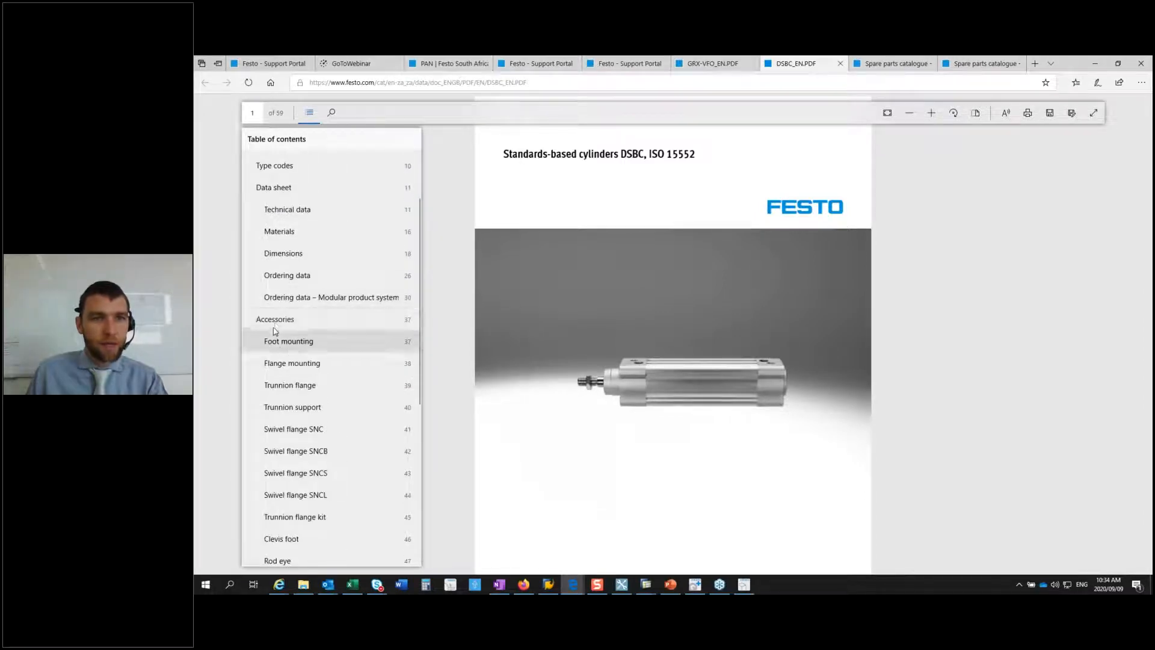
click(291, 325)
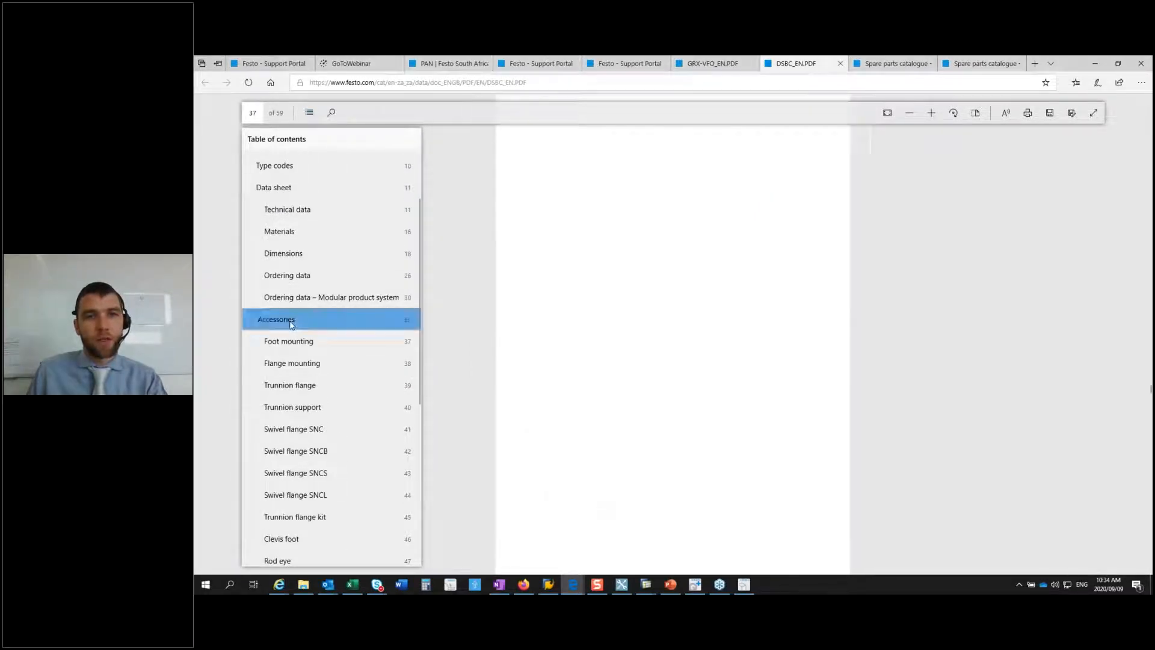
Step: Look through the accessory entries in the DSBC document's table of contents down to Slot nut, and close it
click(310, 113)
scroll(361, 391, down, 3)
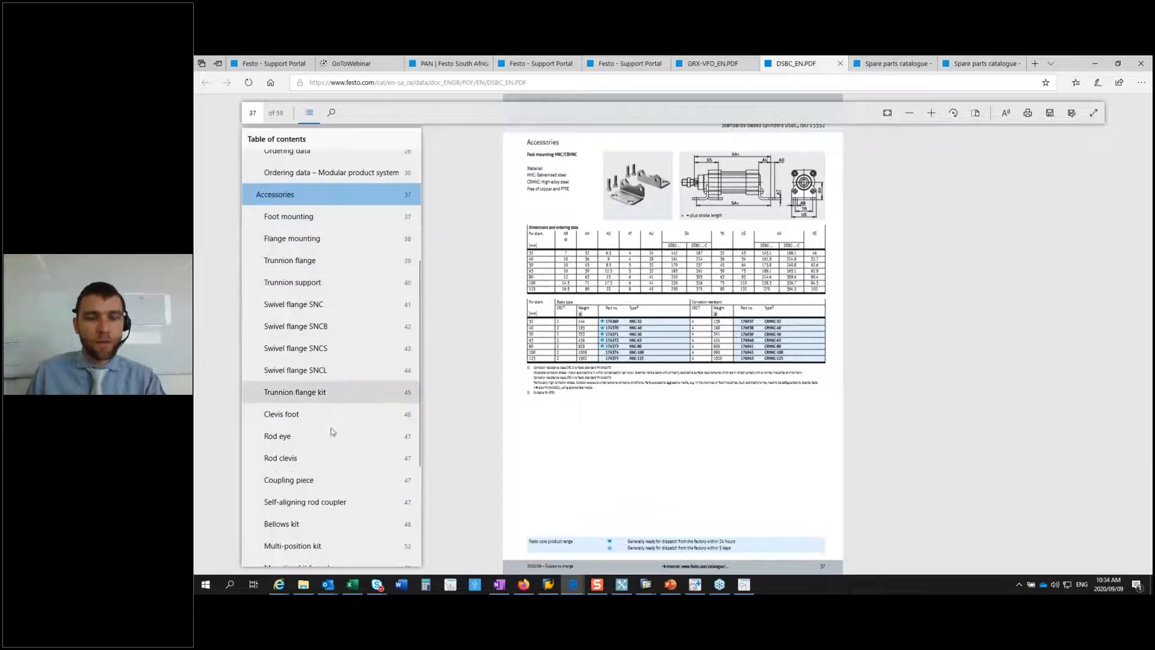
scroll(332, 445, down, 4)
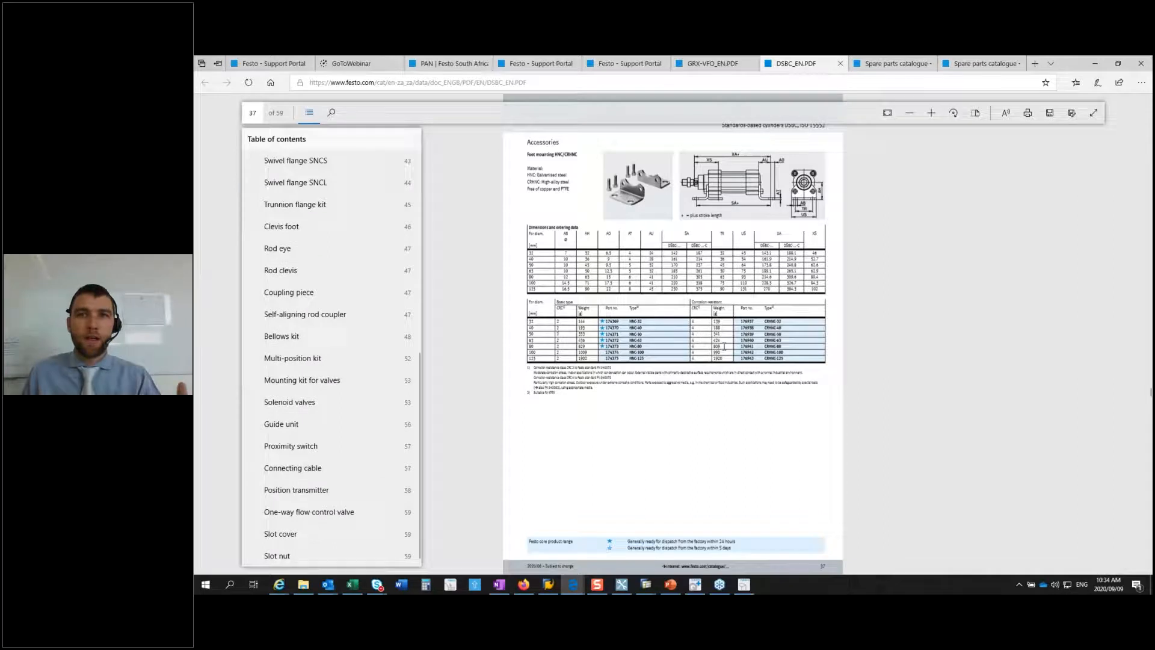
click(743, 406)
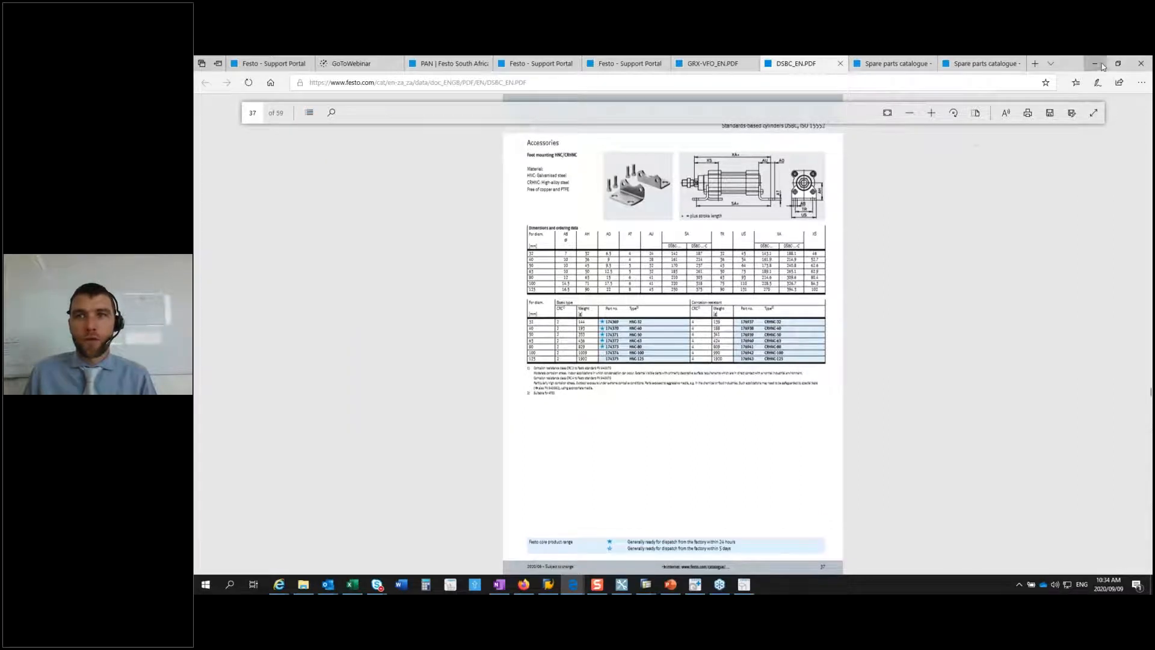
Step: Return to Festo Quick Search Plus, search for NECU and select the power supply socket NECU-G78G5-C2
click(1093, 64)
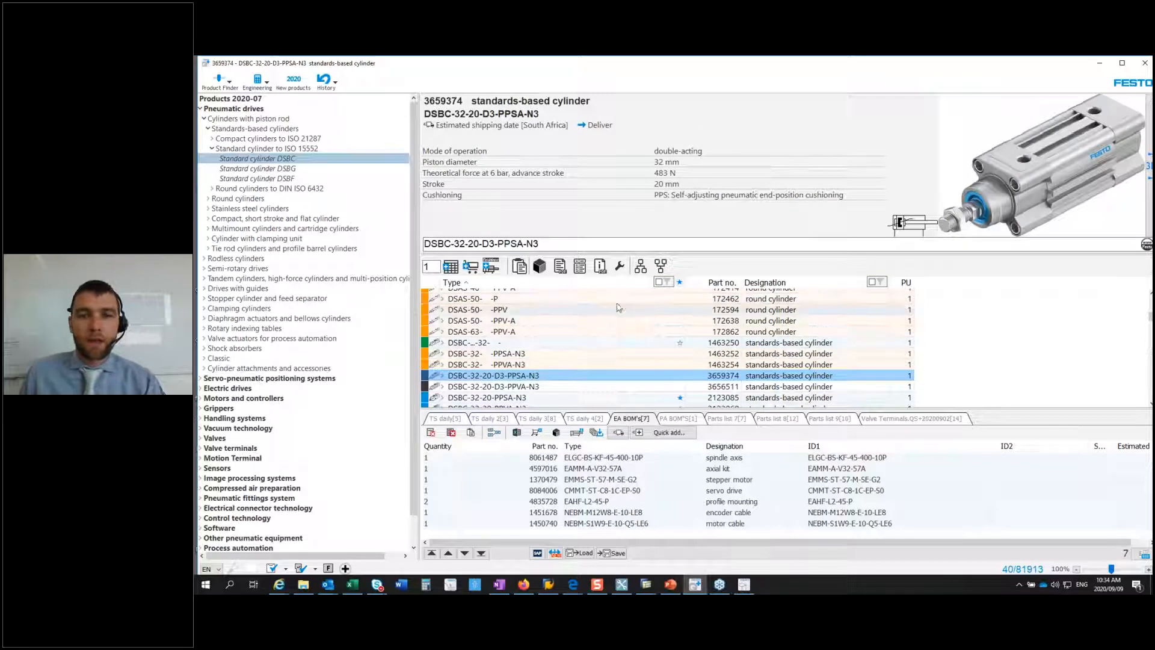
double_click(513, 244)
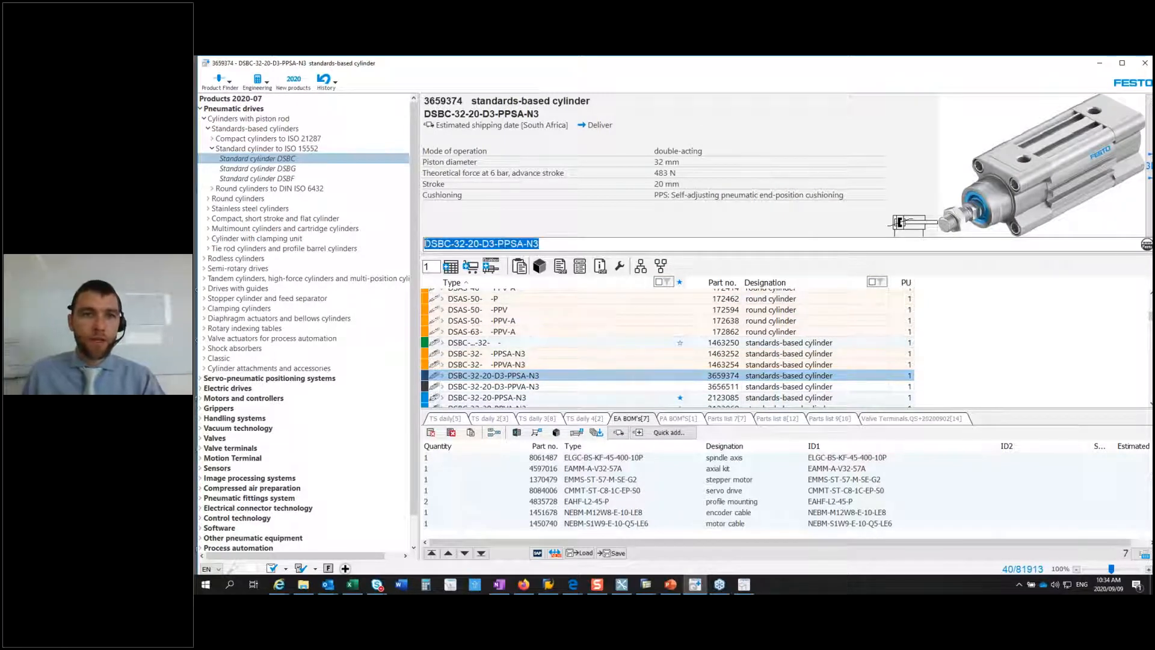
text(N)
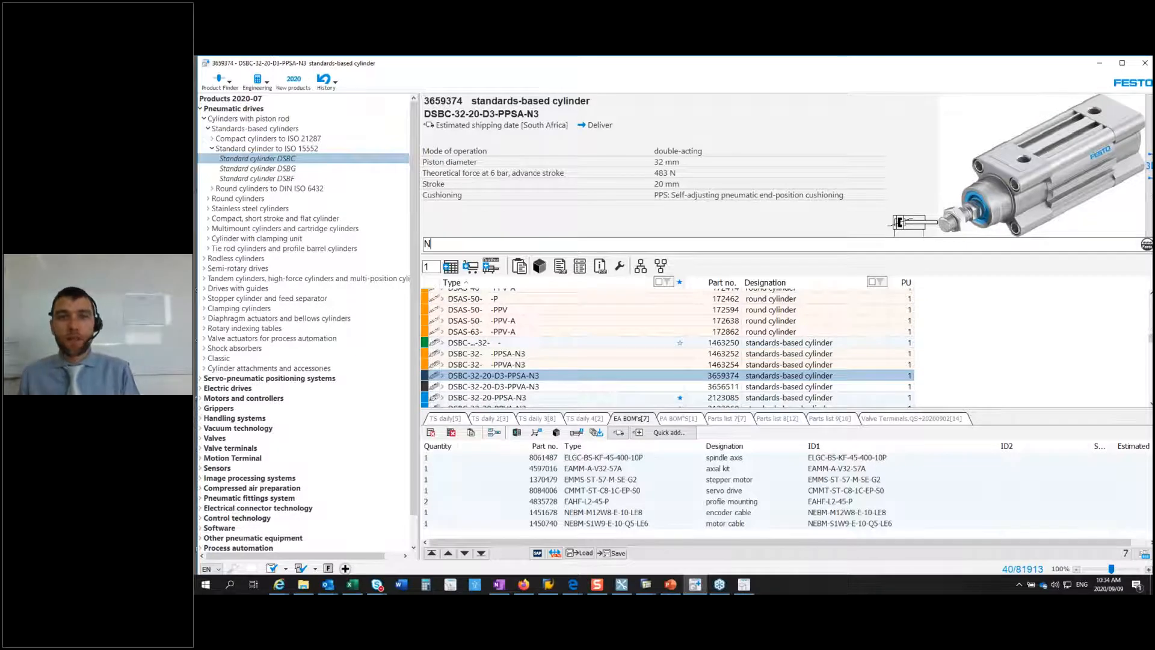
text(EC)
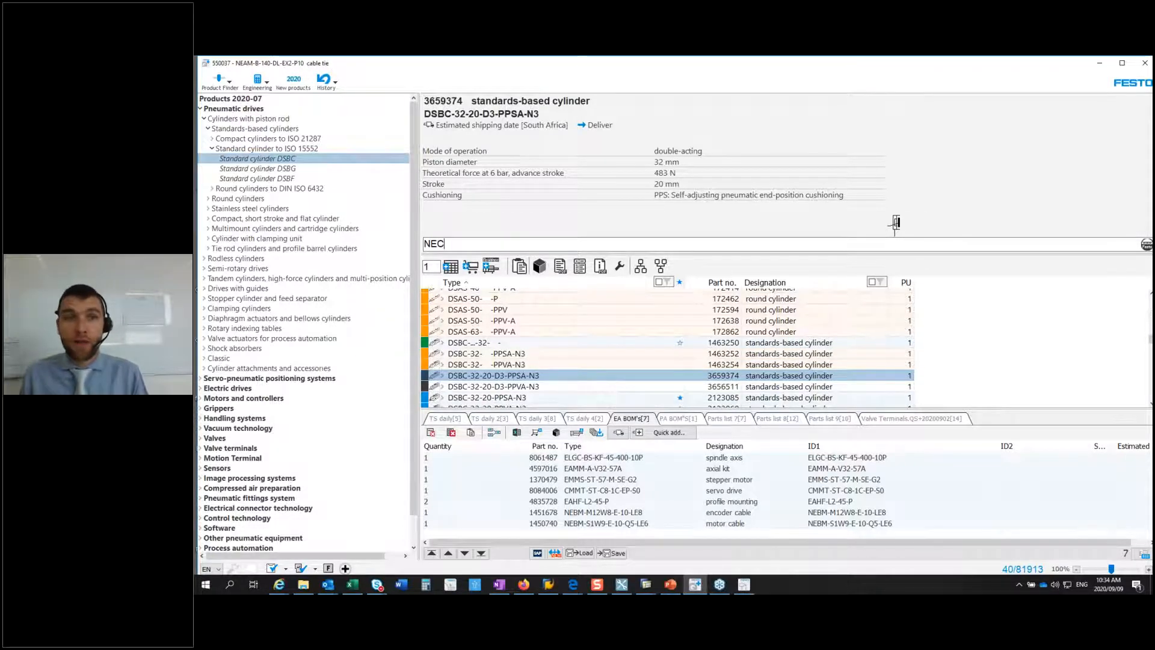
text(U)
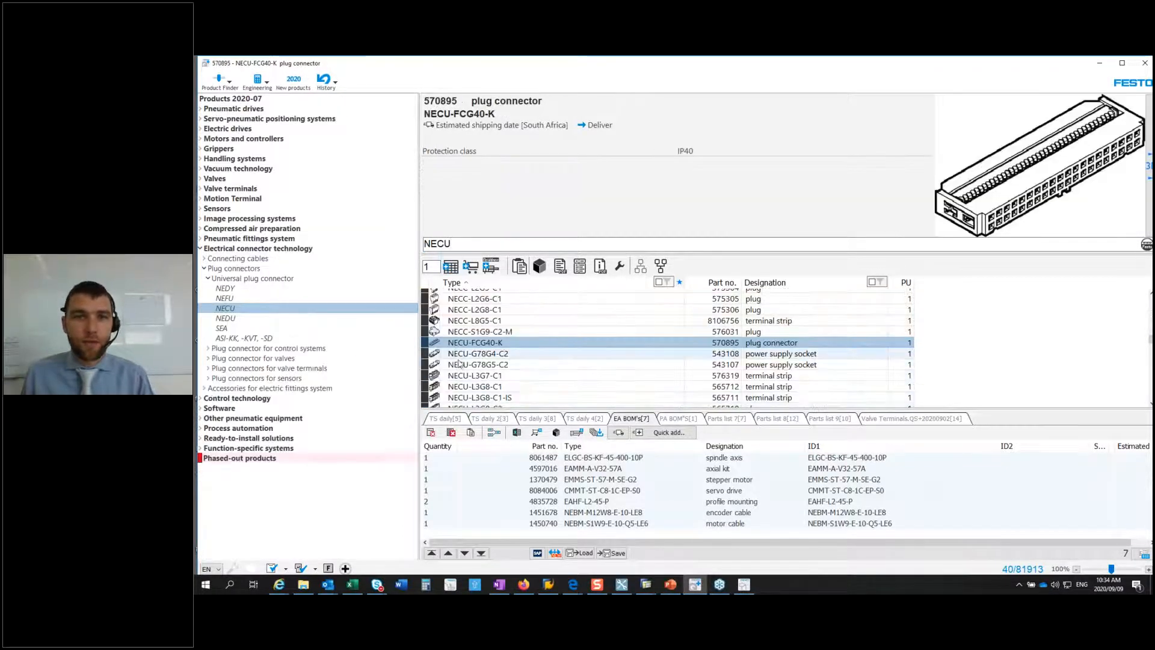
click(465, 365)
scroll(467, 363, down, 2)
scroll(481, 348, up, 2)
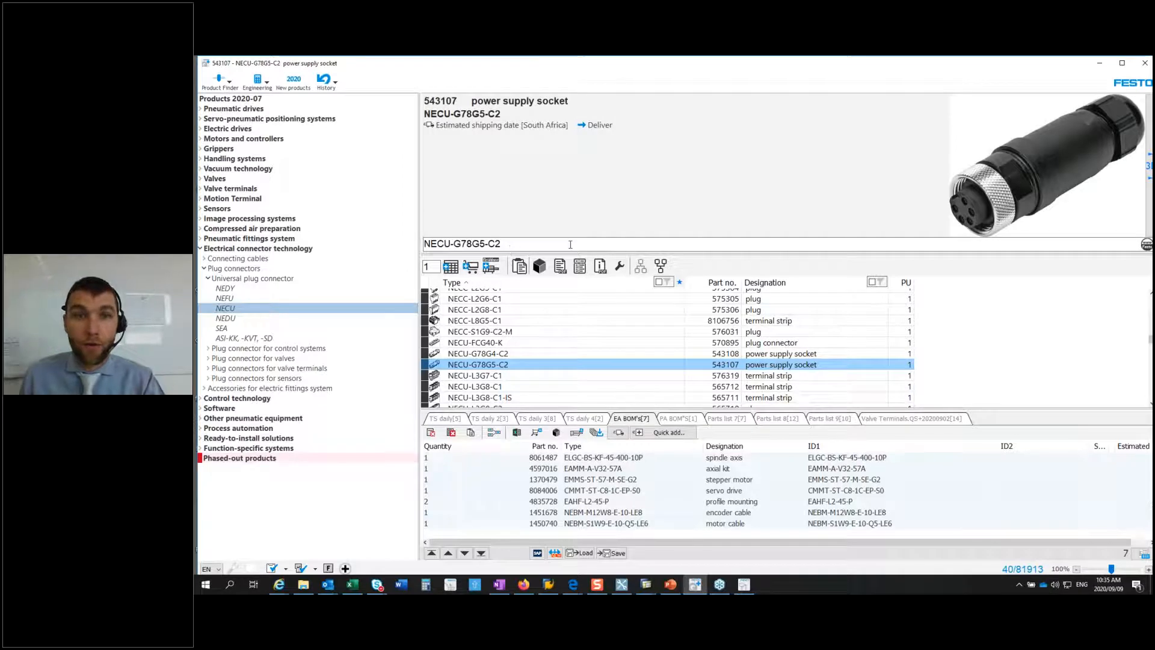
Step: Look up which products the socket NECU-G78G5-C2 is an accessory for, and return to Festo Quick Search Plus
click(659, 270)
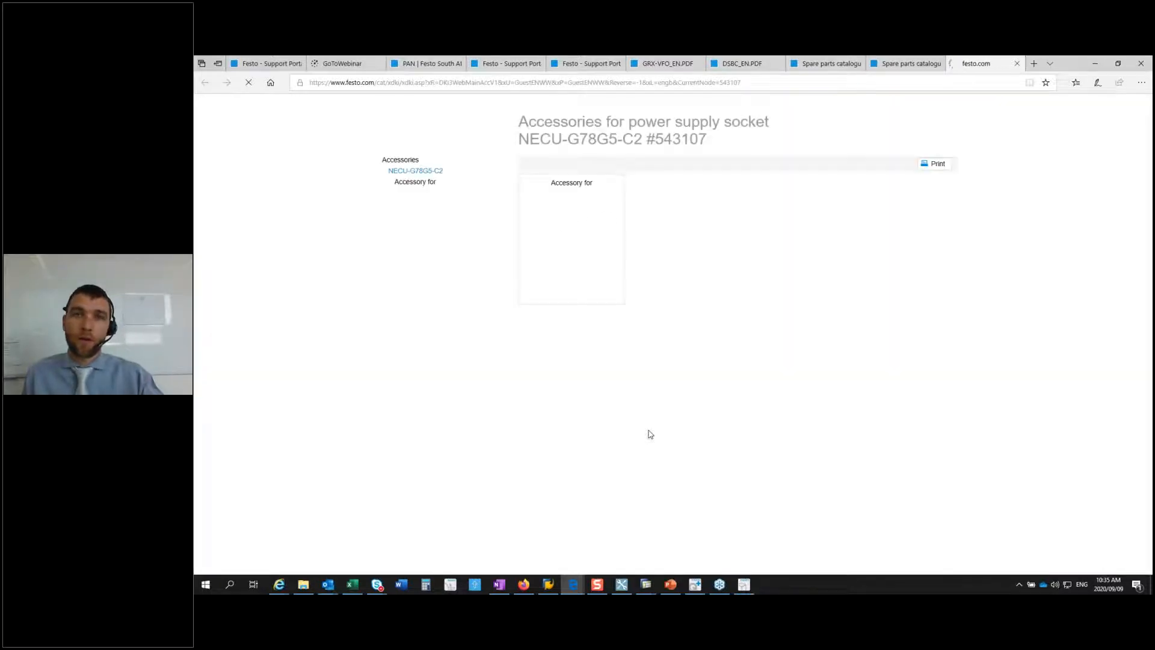
click(588, 284)
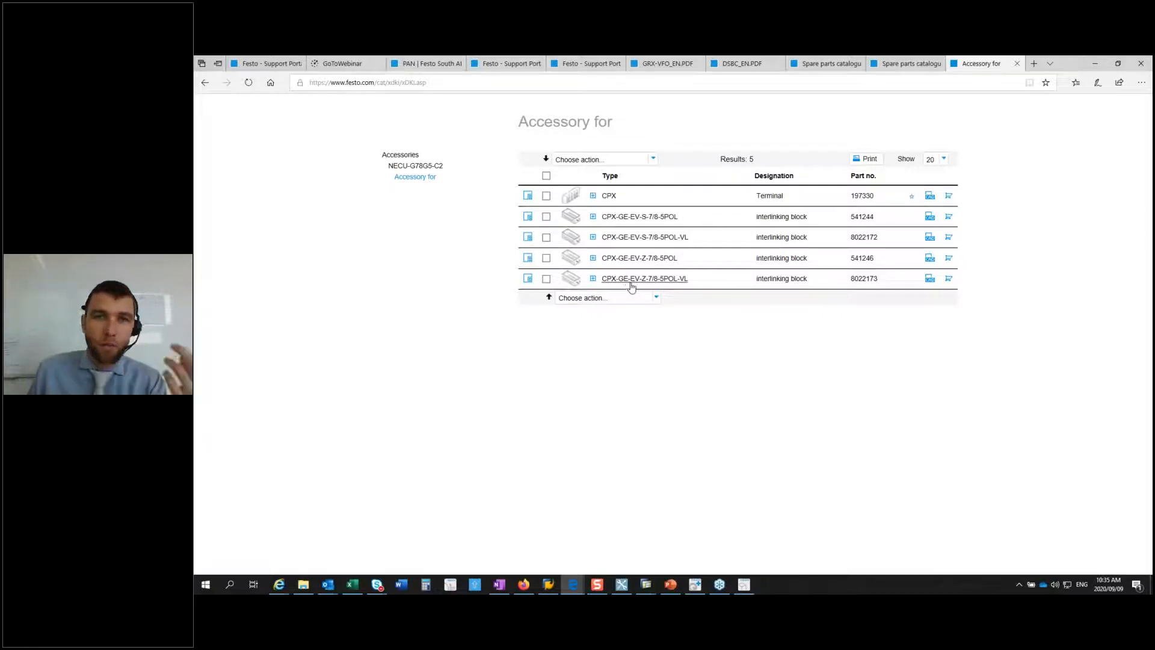
click(1096, 67)
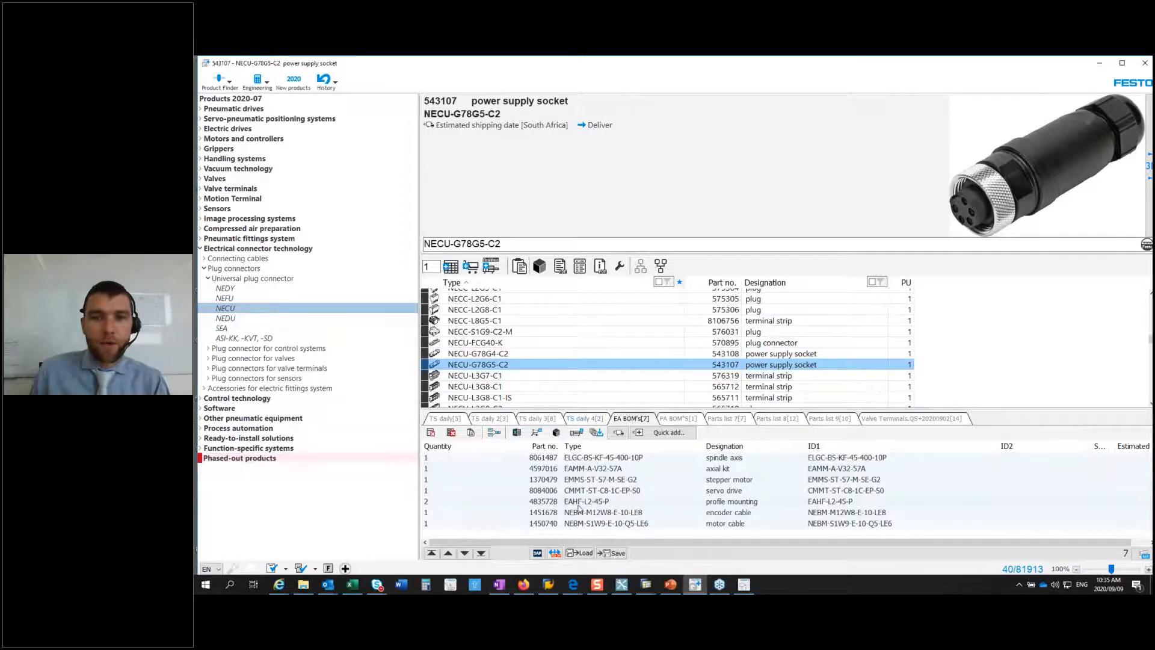
Step: Delete all items from the parts list TS daily 2
click(490, 419)
click(451, 432)
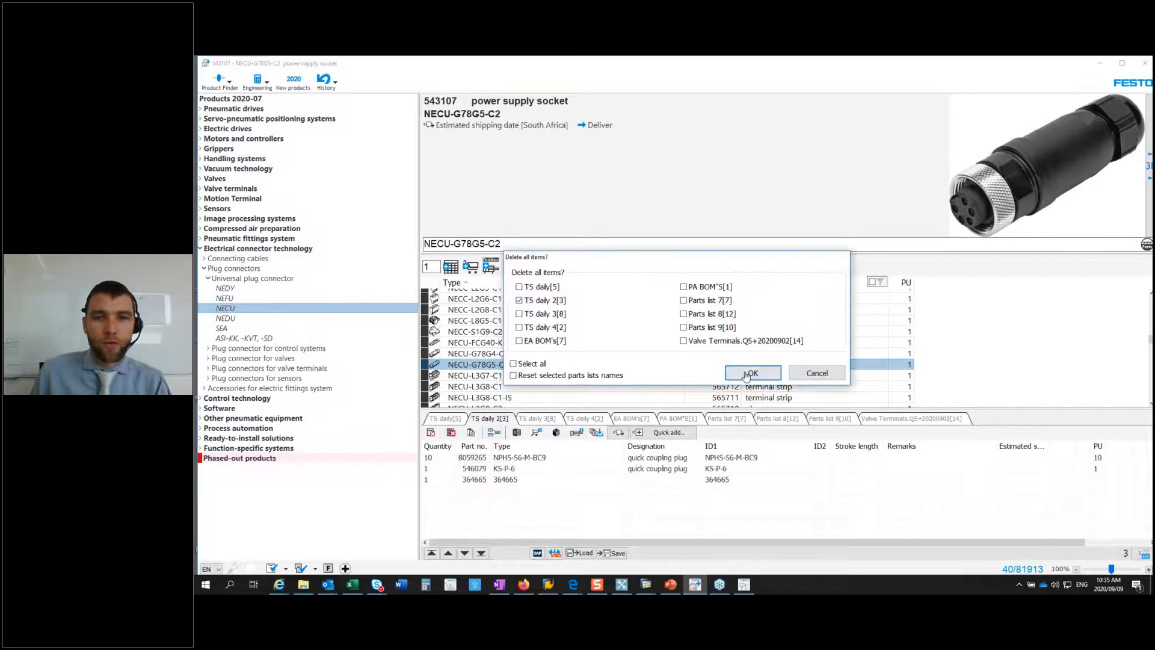
click(746, 374)
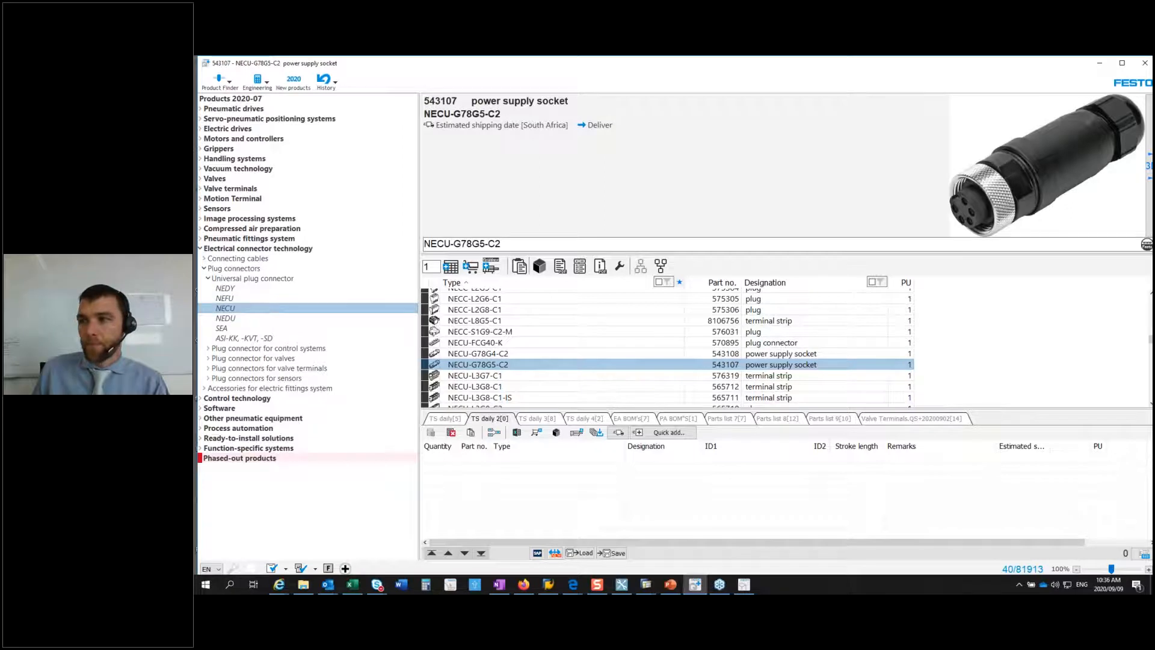
Step: Open Quick add for TS daily 2, clear its text and paste the copied parts list starting with ESBF-BS-50-300-10P
key(alt+Tab)
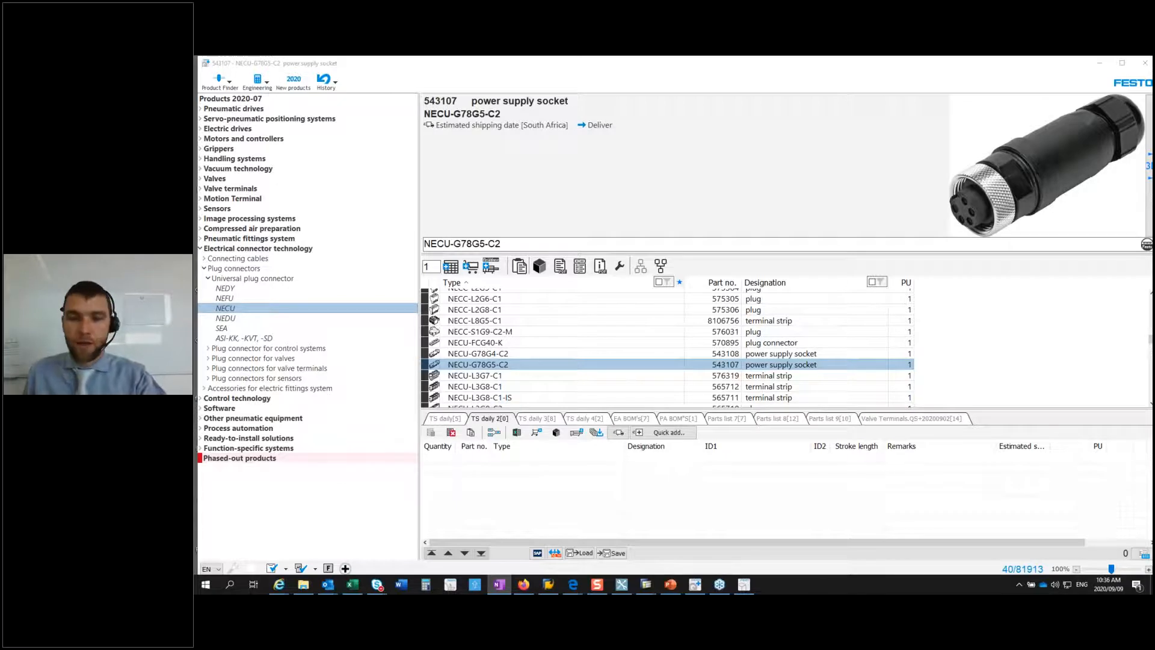
click(667, 433)
drag(660, 381, 556, 310)
key(ctrl+c)
key(Delete)
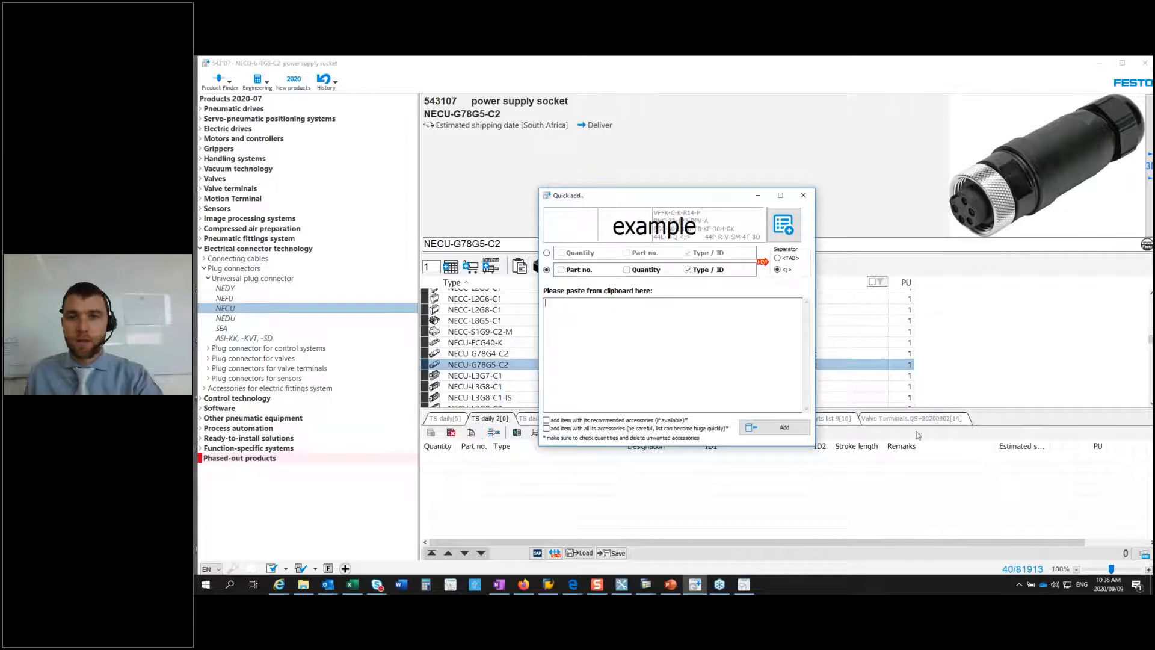
key(alt+Tab)
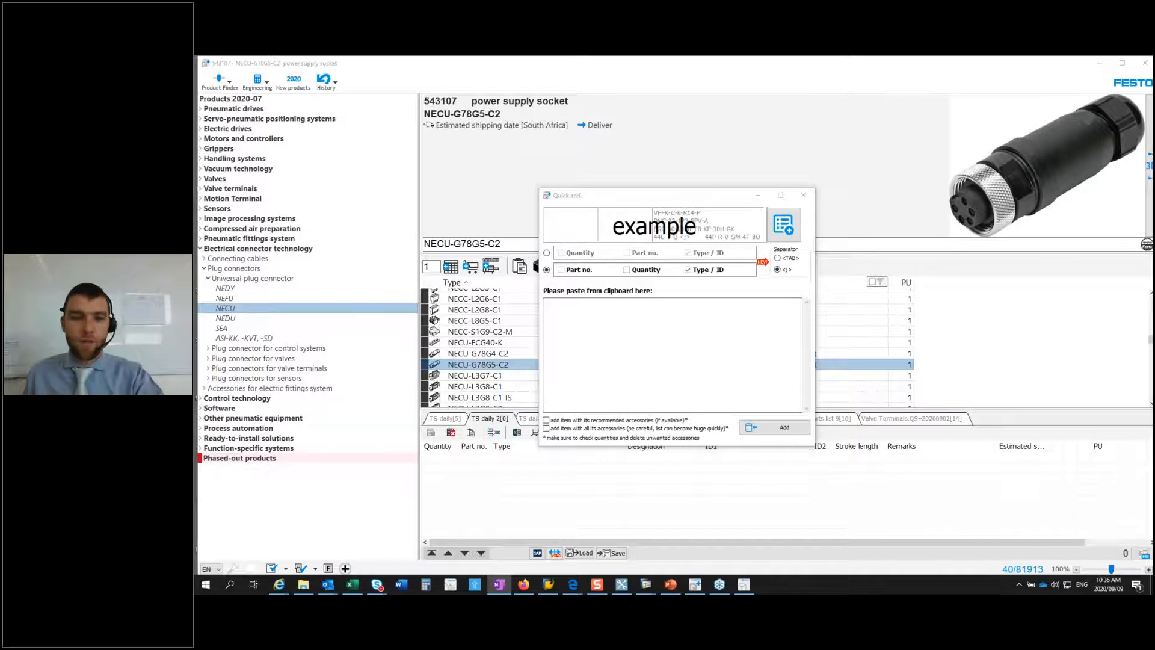
click(558, 327)
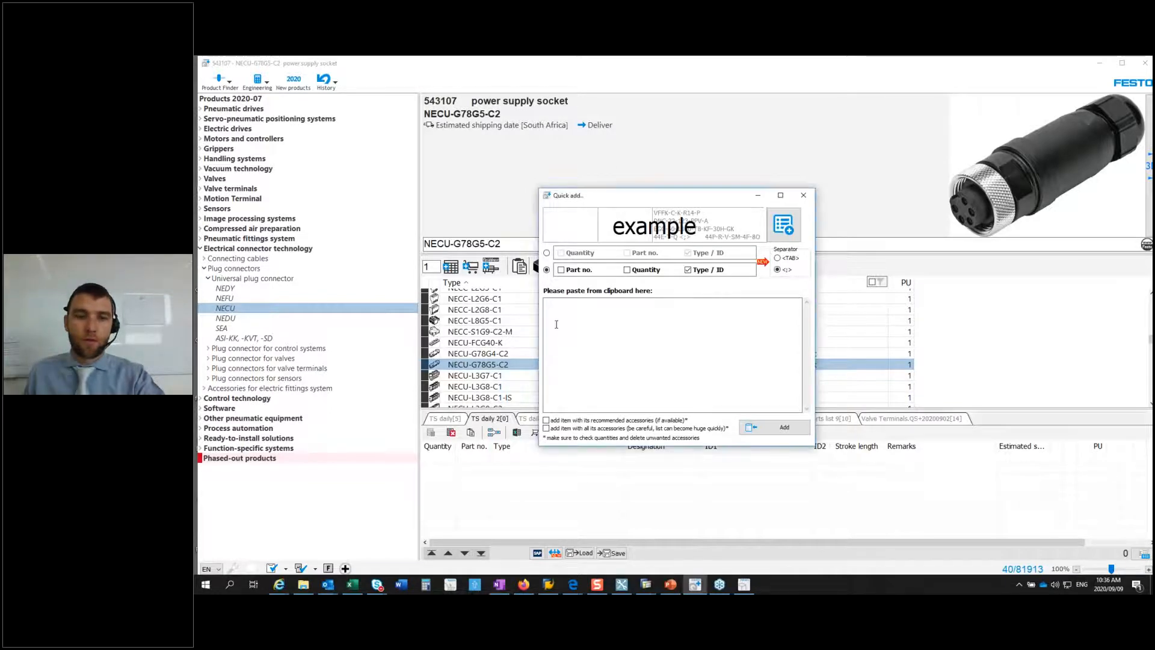
key(ctrl+v)
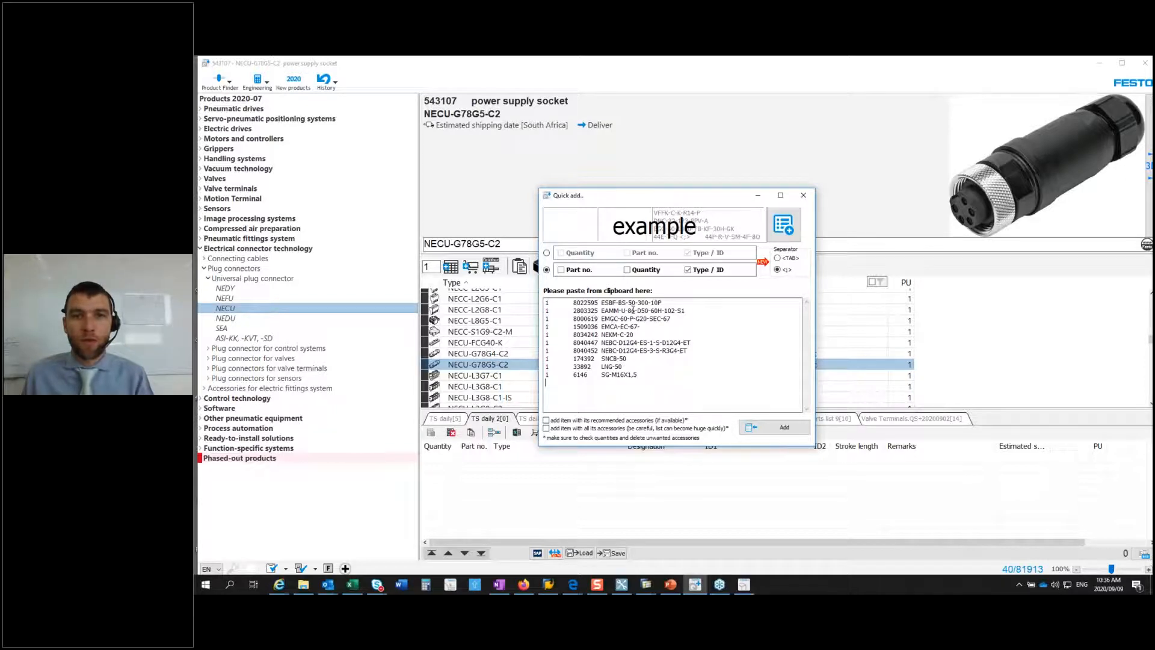
Step: Add the pasted items in Quantity, Part no., Type / ID order with the TAB separator, and select parallel kit EAMM-U-86-D50-60H-102-S1 in the list
click(546, 253)
click(562, 254)
click(627, 254)
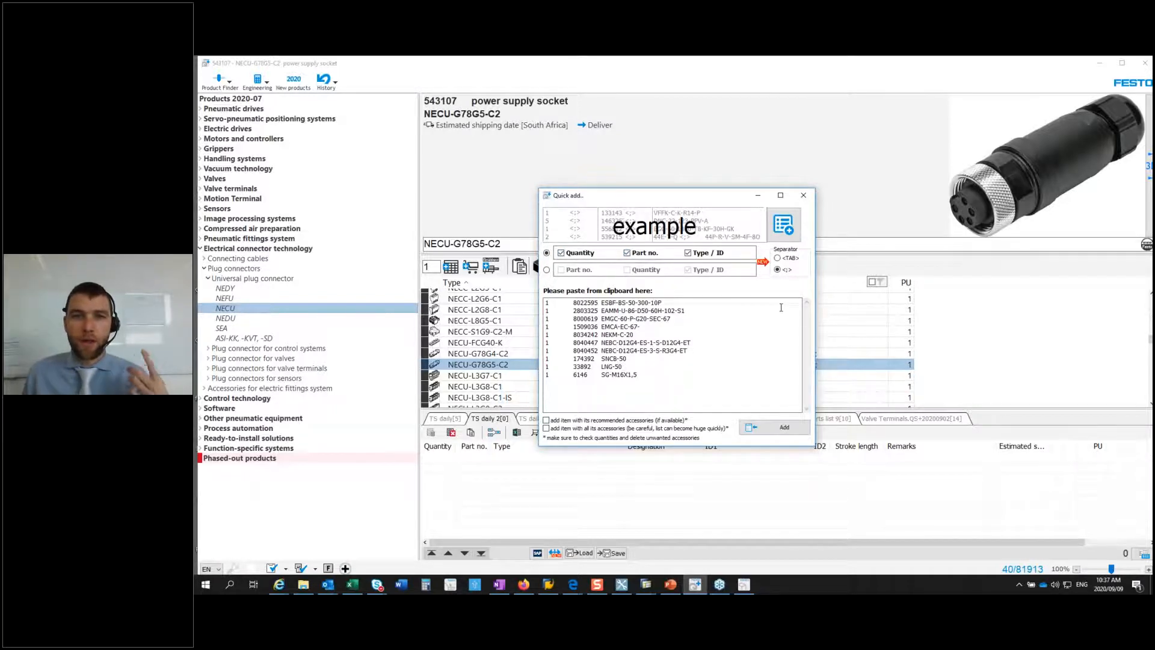
click(778, 257)
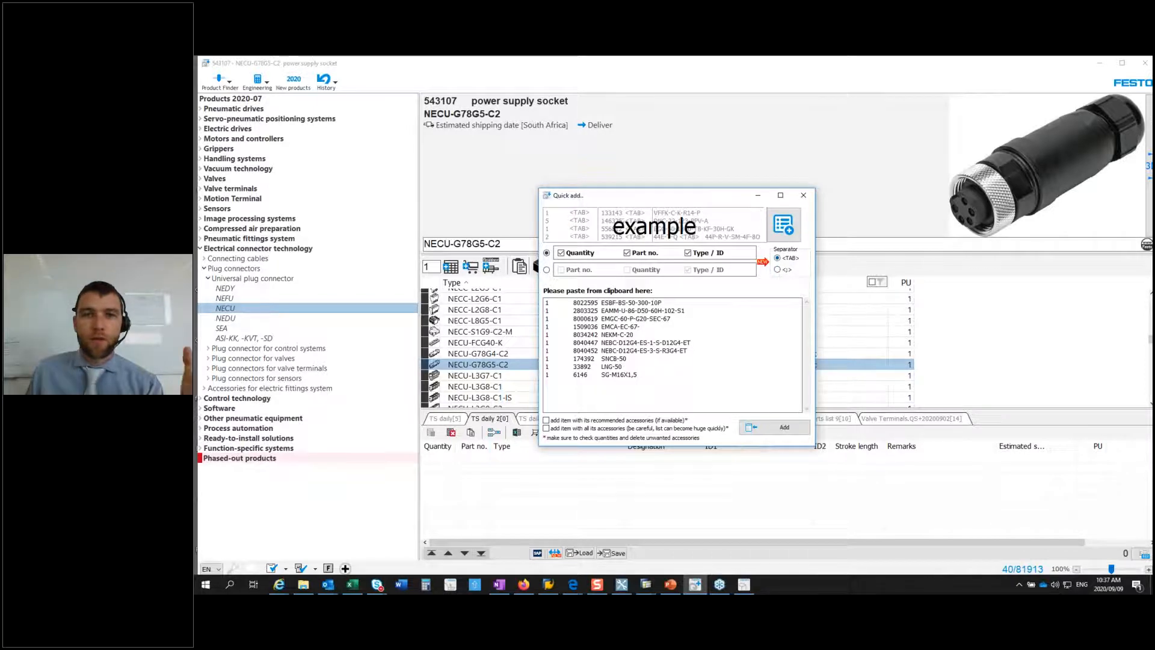
click(764, 431)
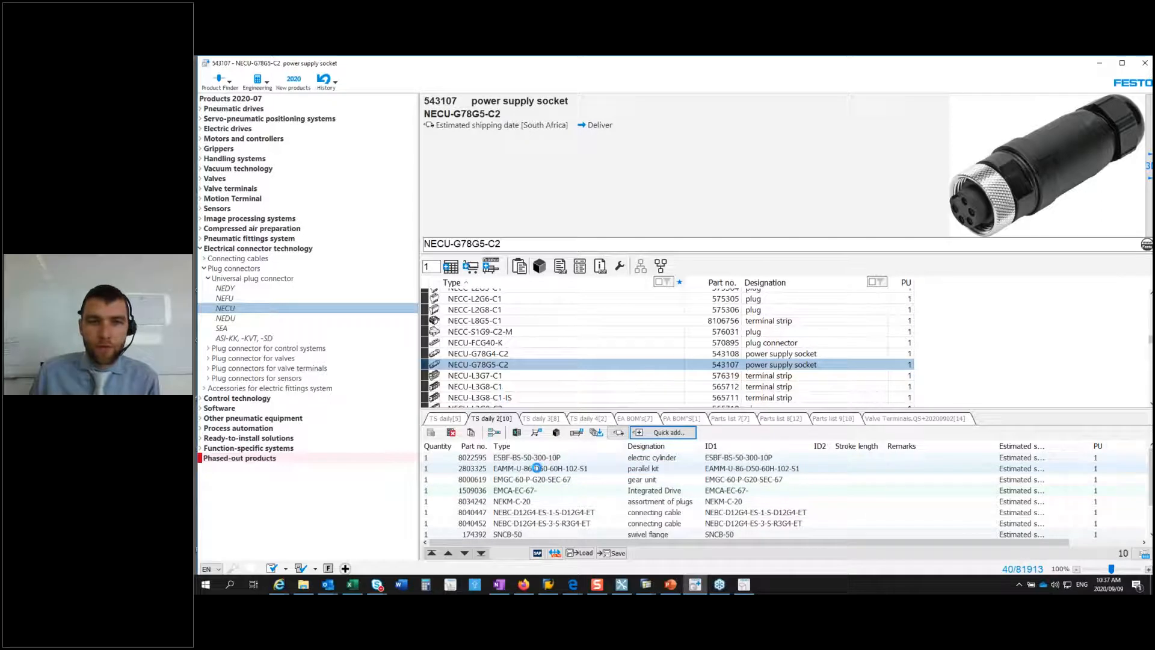
click(539, 469)
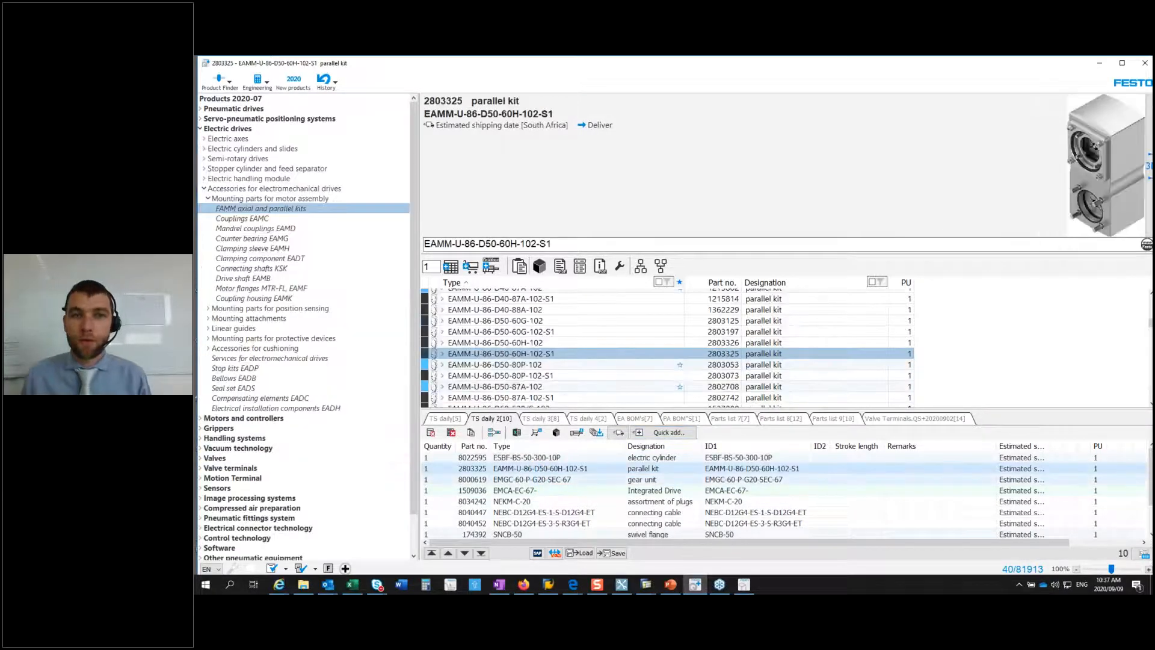
Step: Open the online basket export page for parts list TS daily 2 in the browser, and return to Festo Quick Search Plus
click(535, 438)
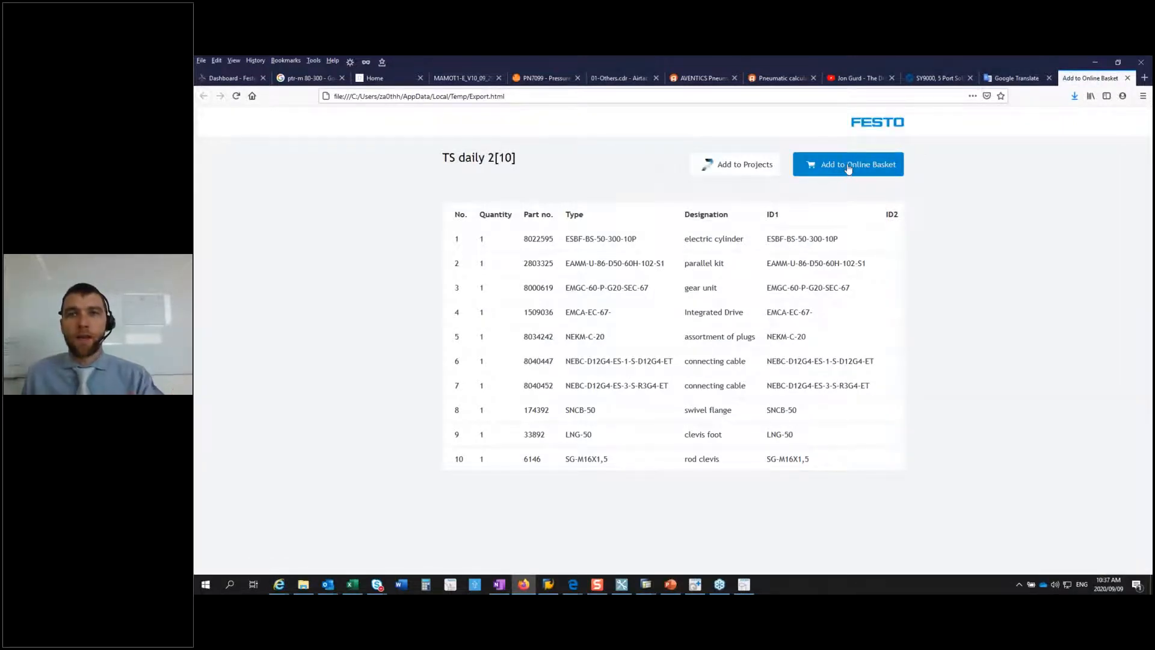
click(1093, 66)
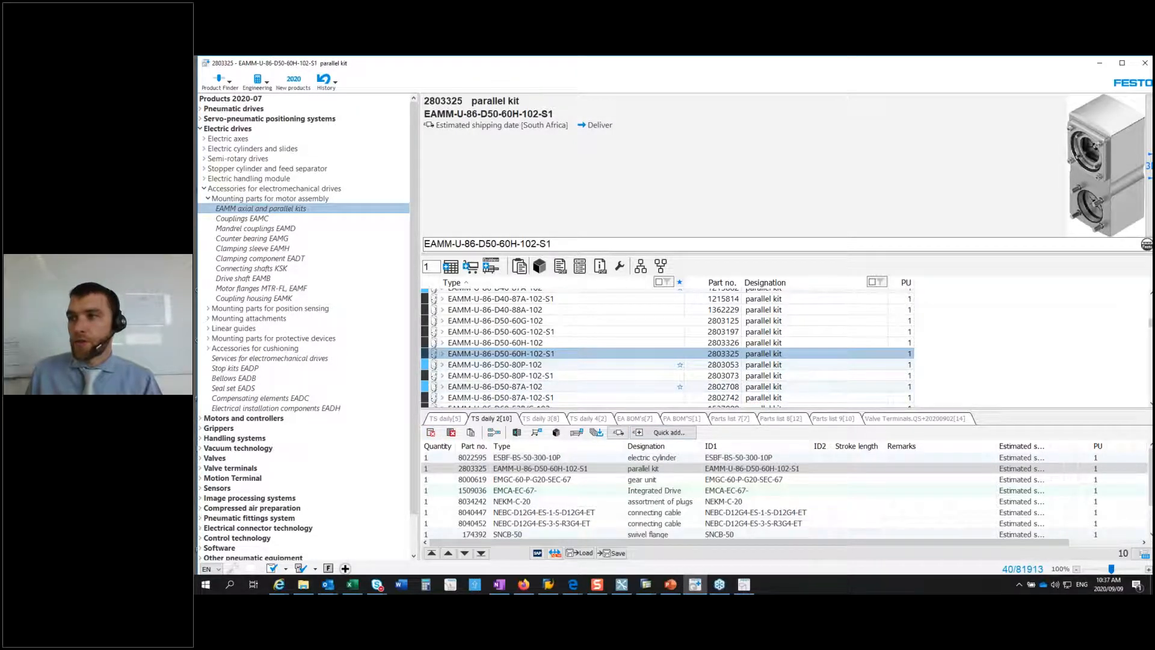
Step: Copy the push-in fitting's code from the notes to look up QS-G1/4-10-I in Festo Quick Search Plus
key(alt+Tab)
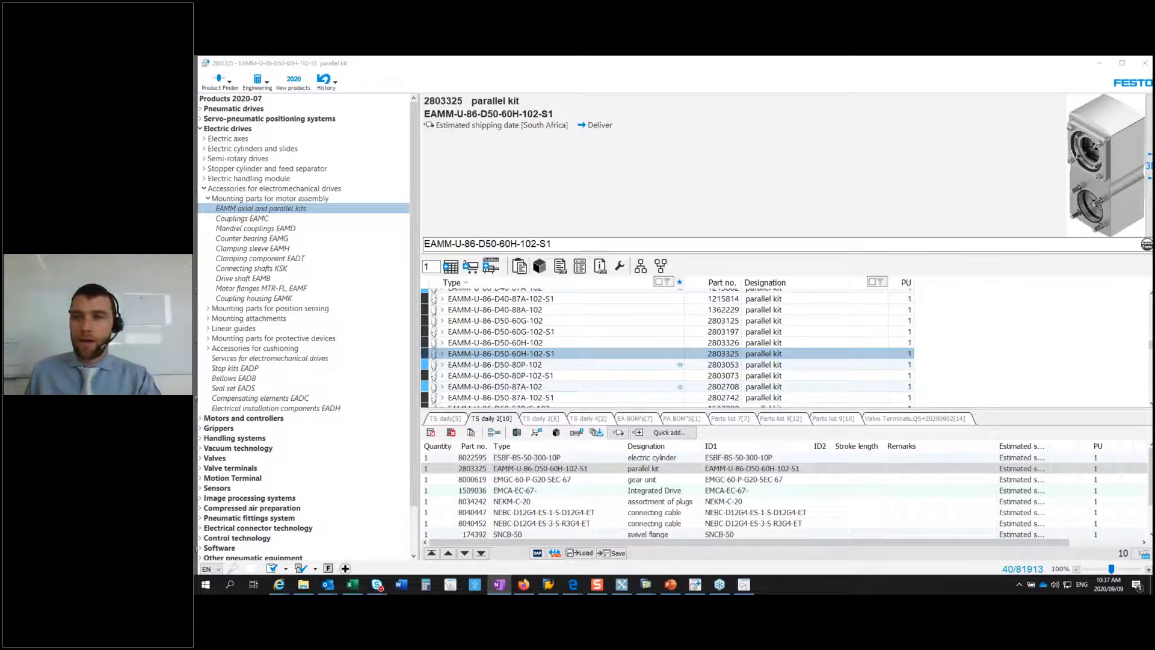
key(ctrl+c)
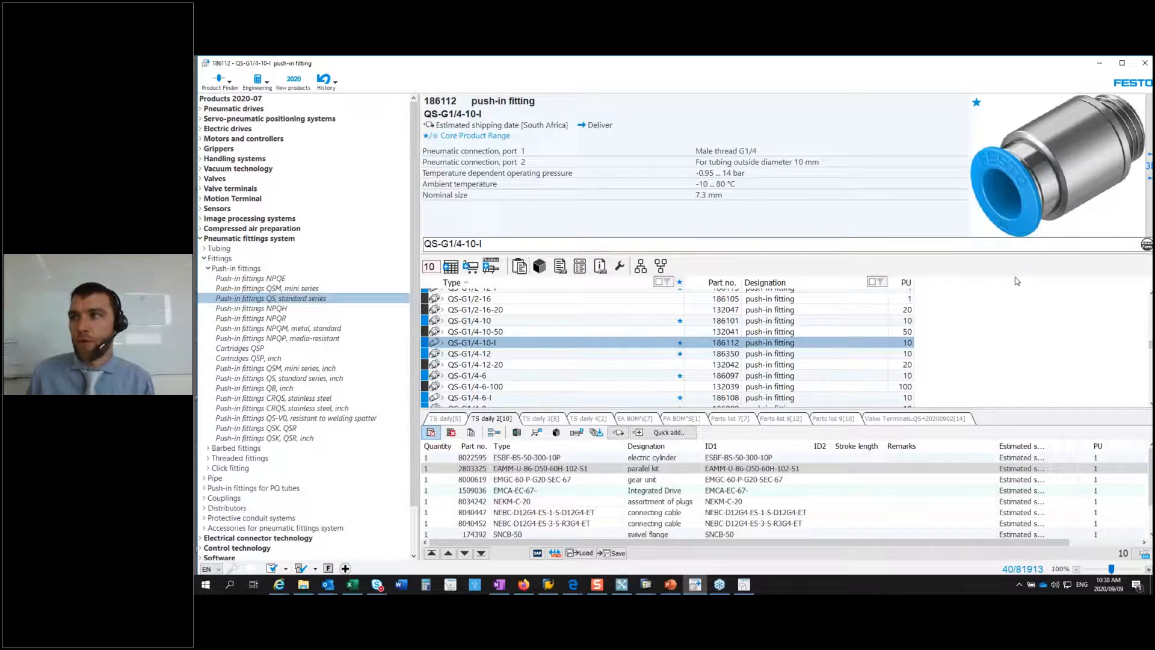
Step: Look up valve terminal VTSA-FB from its copied two-part code starting with 50E-F13GFQS-S+N and check the configuration's validity
key(alt+Tab)
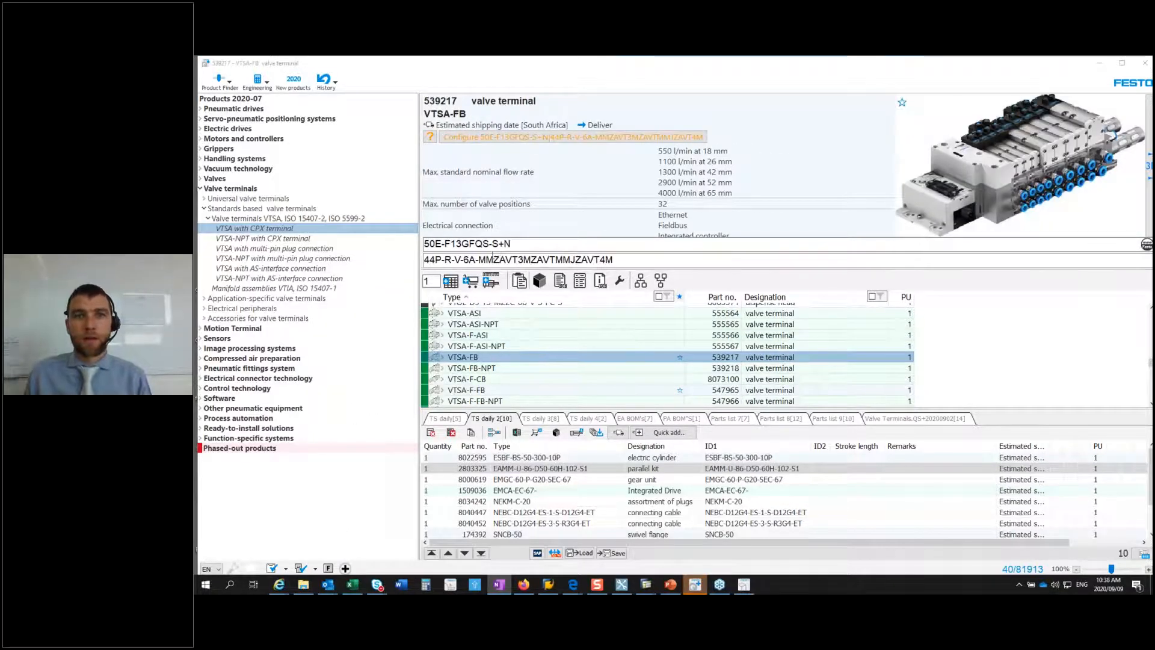
click(430, 138)
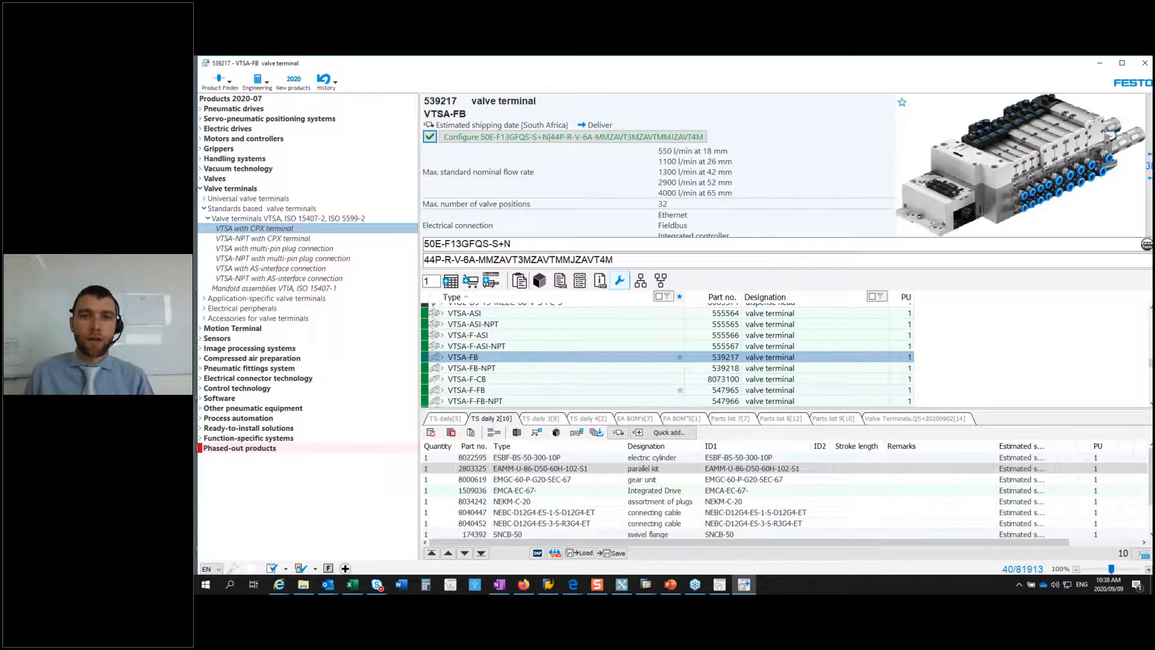
Step: Open the spare parts list of the configured valve terminal VTSA-FB, examine its components, and return to Festo Quick Search Plus
click(619, 280)
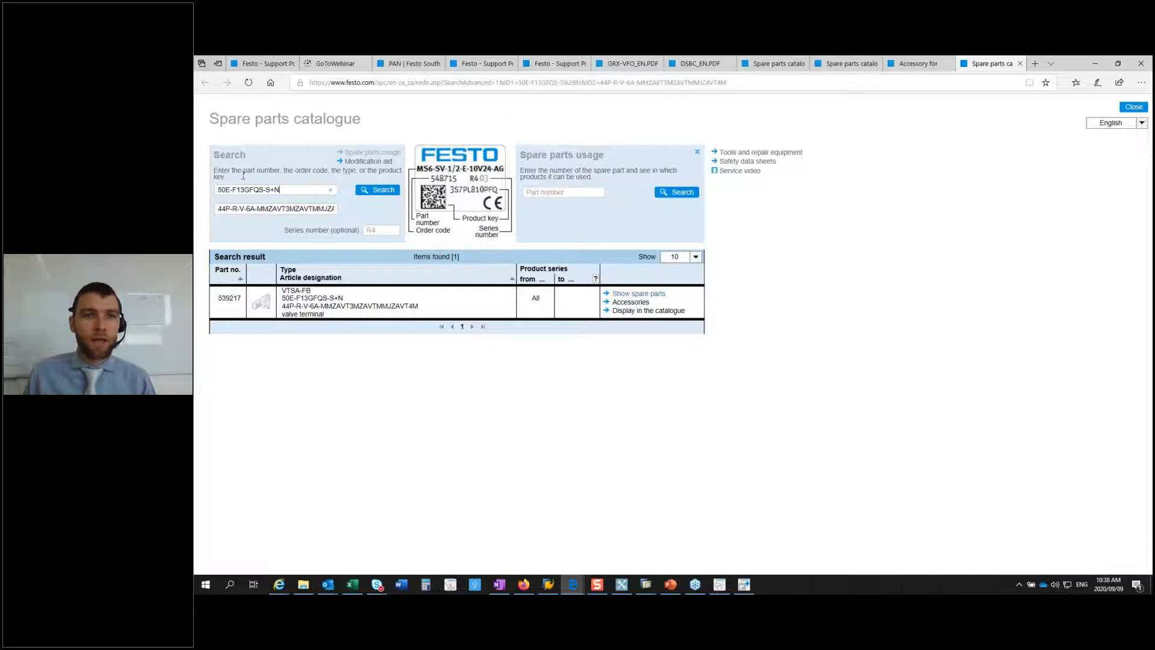
click(633, 295)
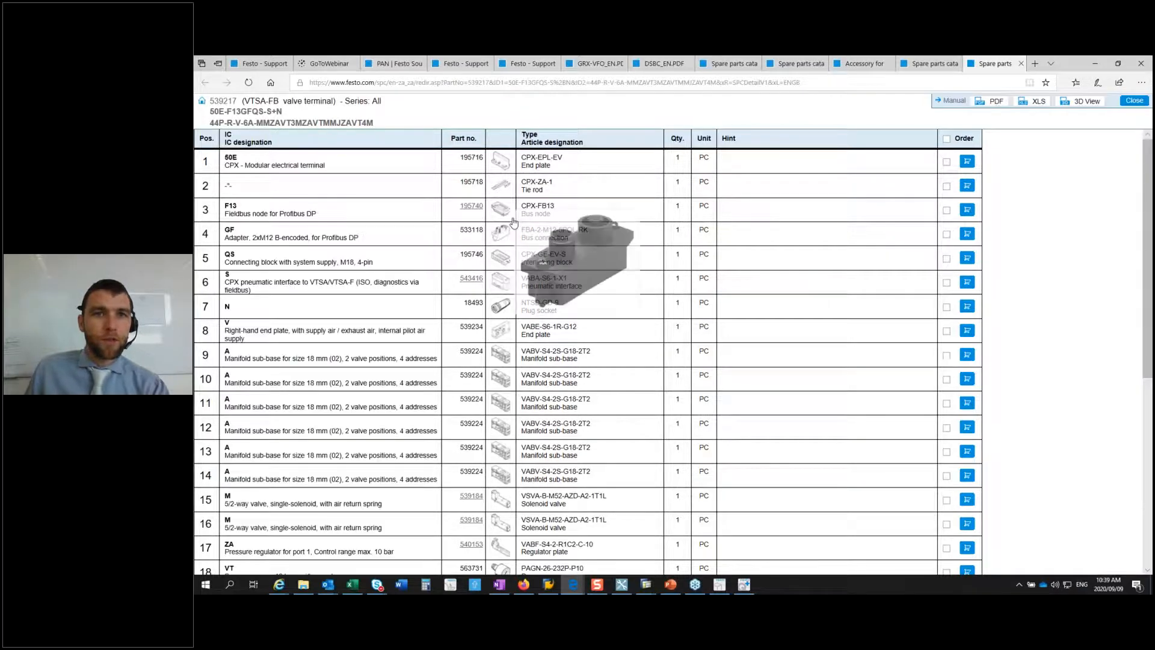
mouse_move(498, 199)
mouse_move(502, 420)
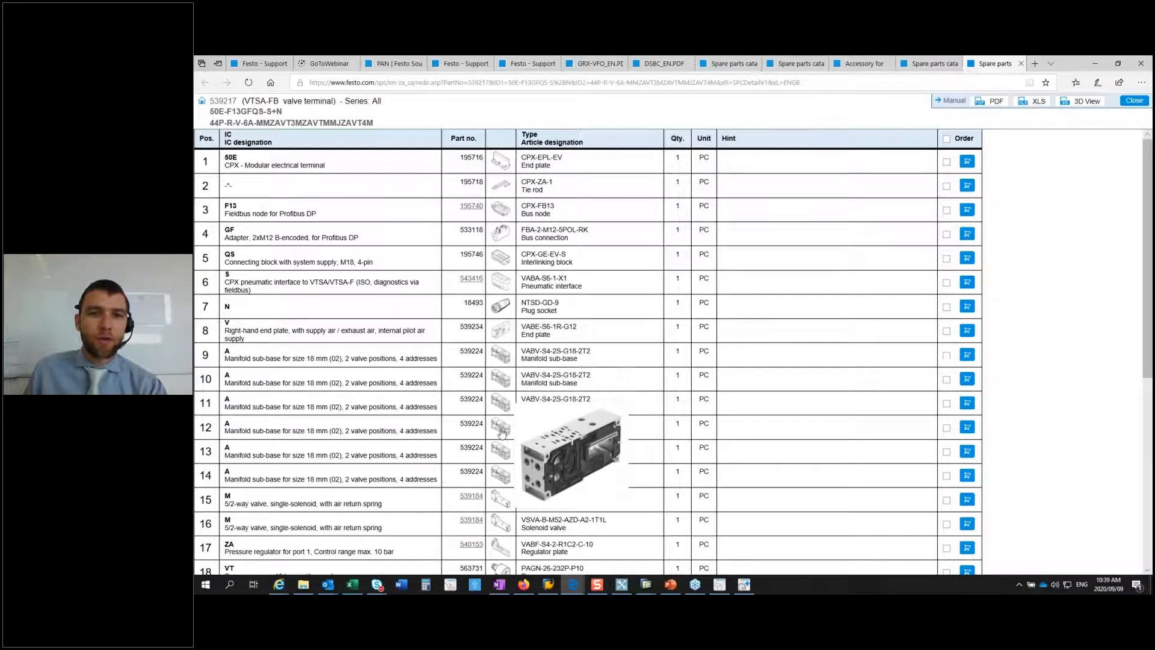
scroll(503, 420, down, 2)
scroll(503, 432, down, 4)
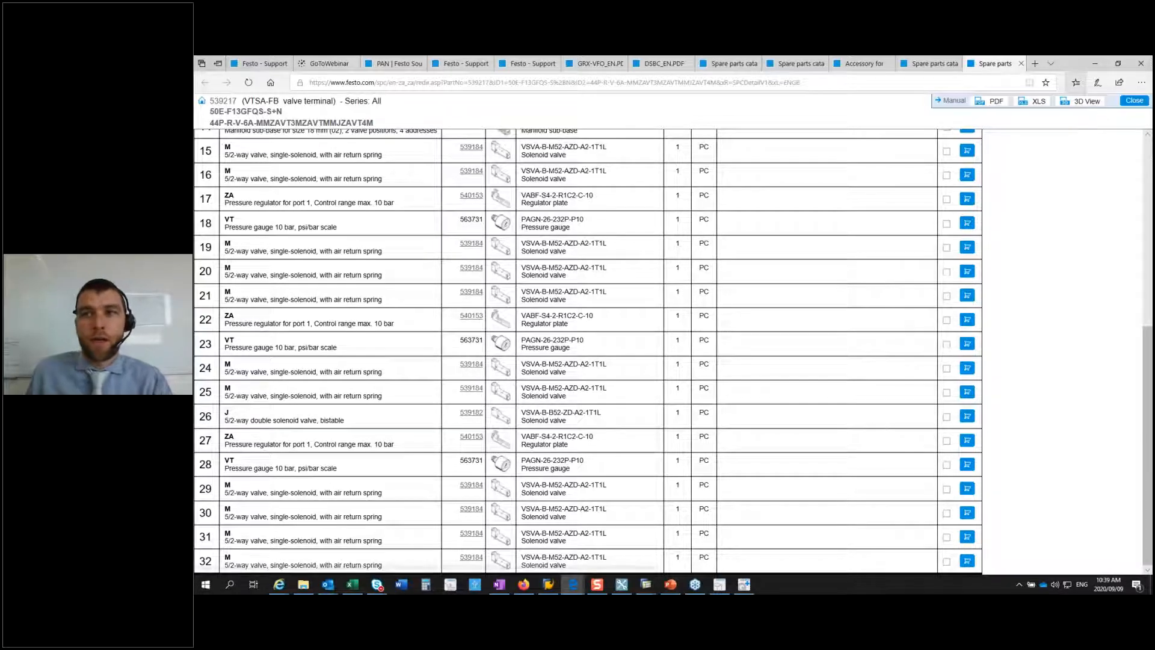
click(1095, 63)
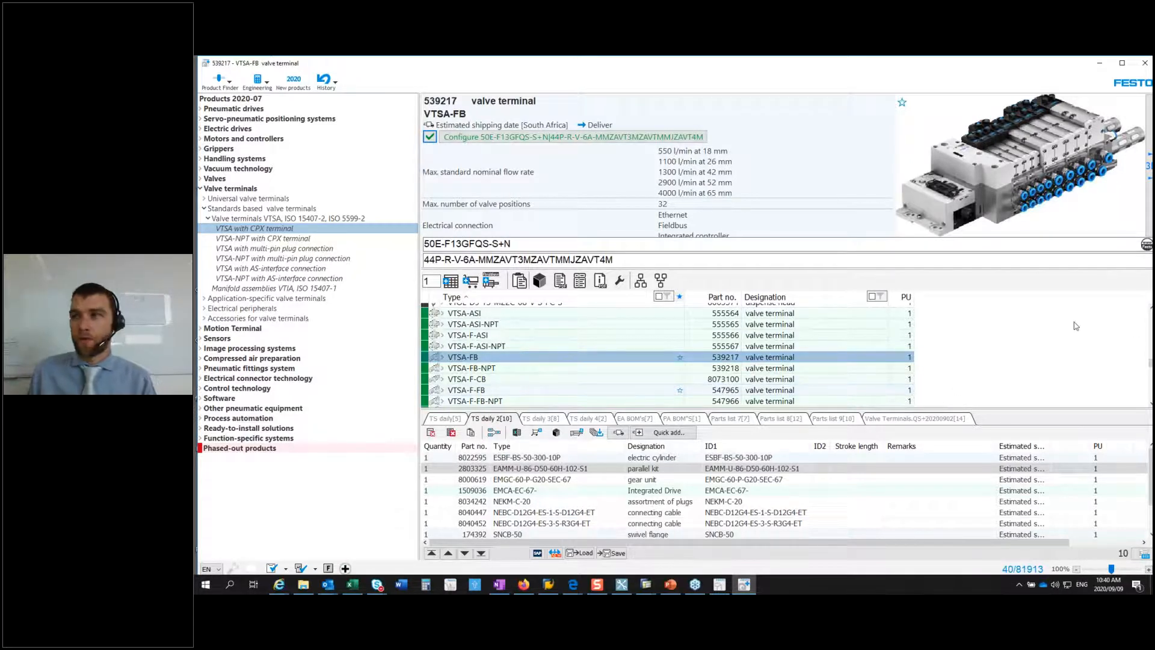
Step: Look up butterfly valve unit KVZA- from its copied order code, view its built-up products in the Support Portal, and return to Festo Quick Search Plus
key(alt+Tab)
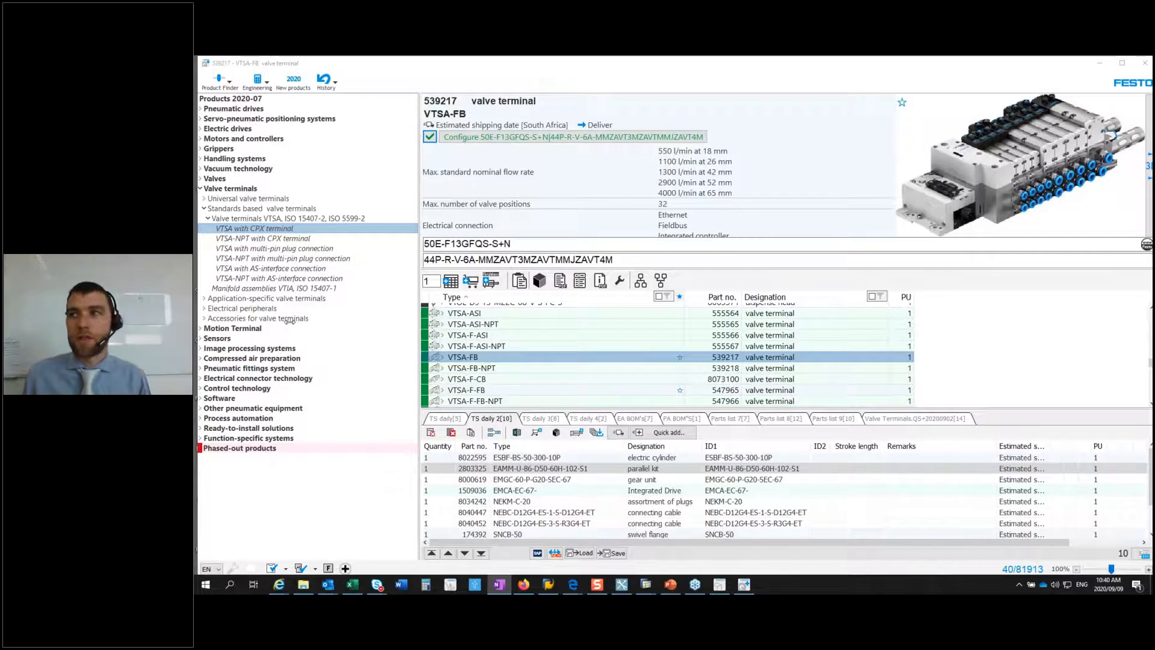
key(ctrl+c)
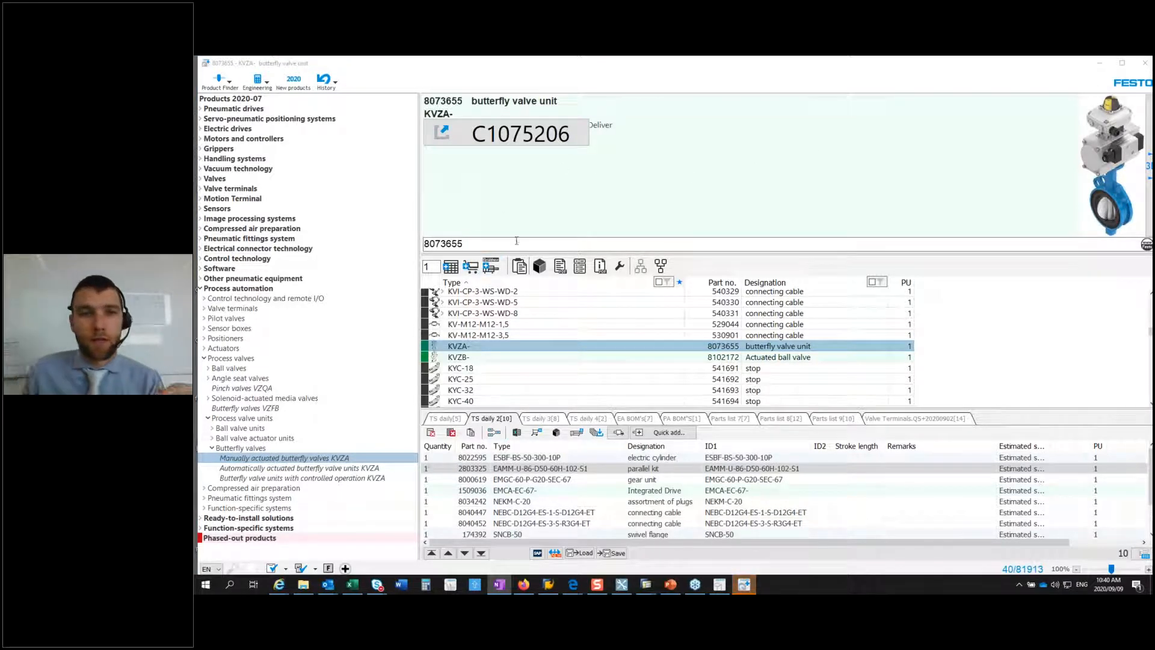
click(511, 140)
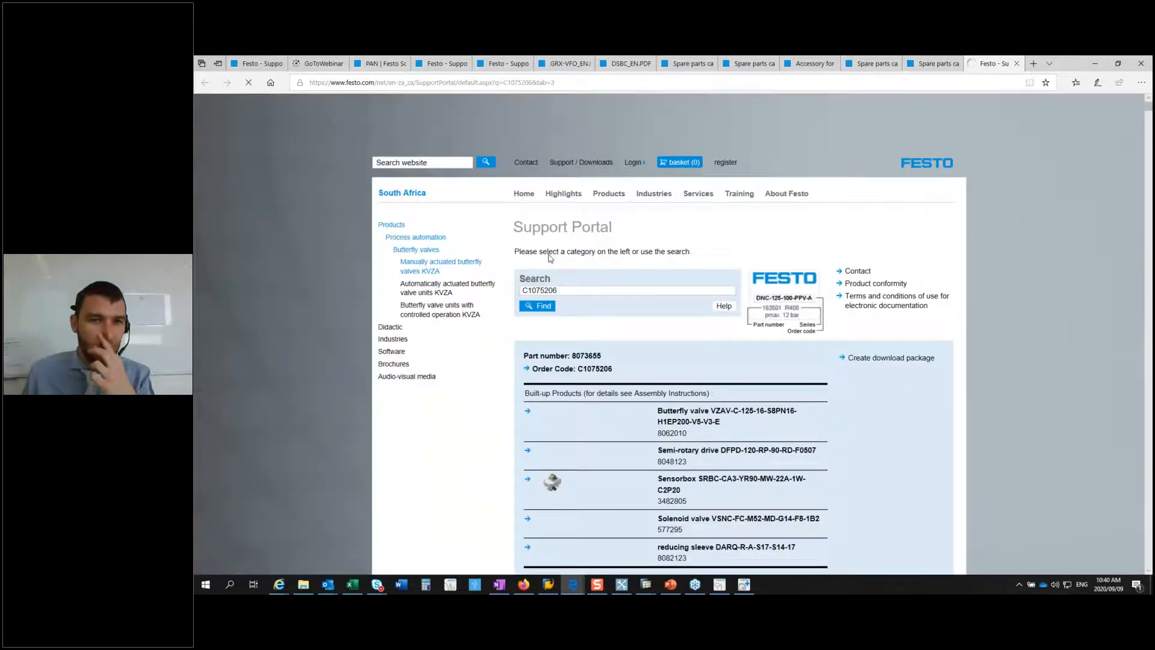
scroll(741, 272, down, 2)
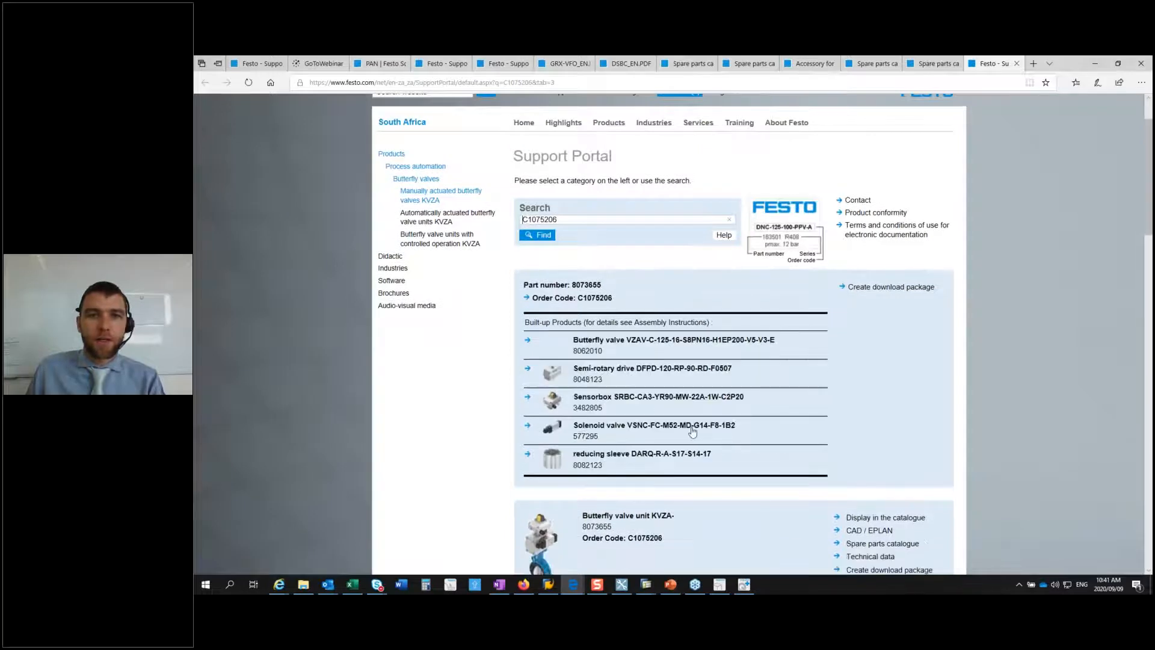
click(1092, 66)
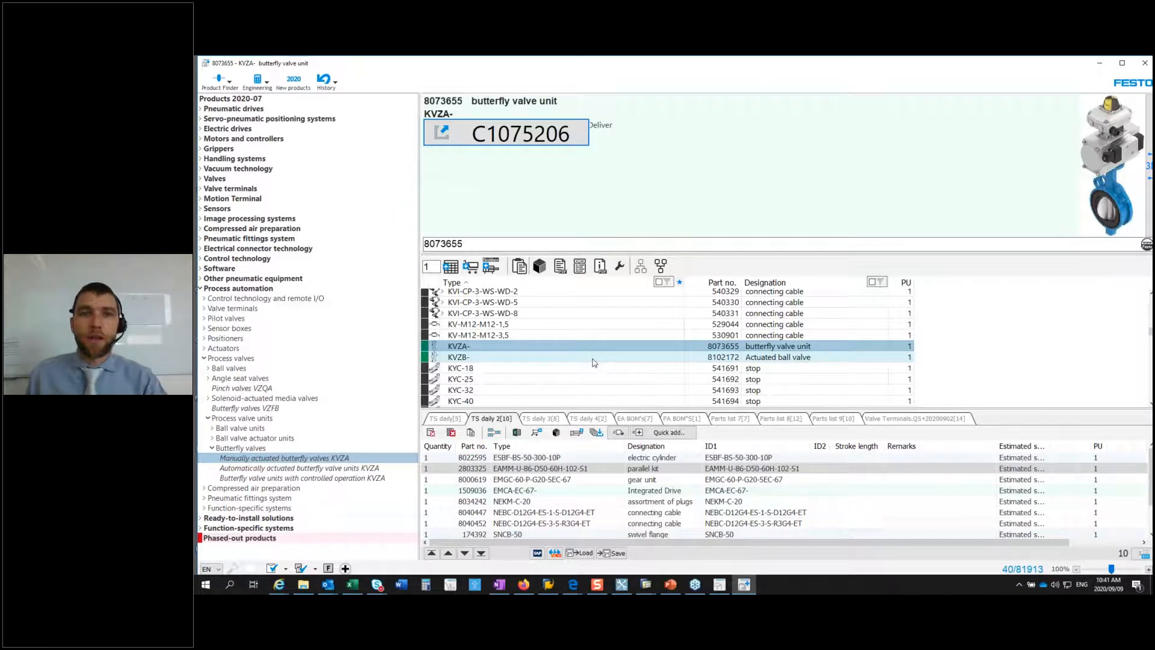
Step: Browse the parts lists TS daily 3 and PA BOM'S, and save the parts list EA BOM's as EA BOM's.QS+
click(540, 419)
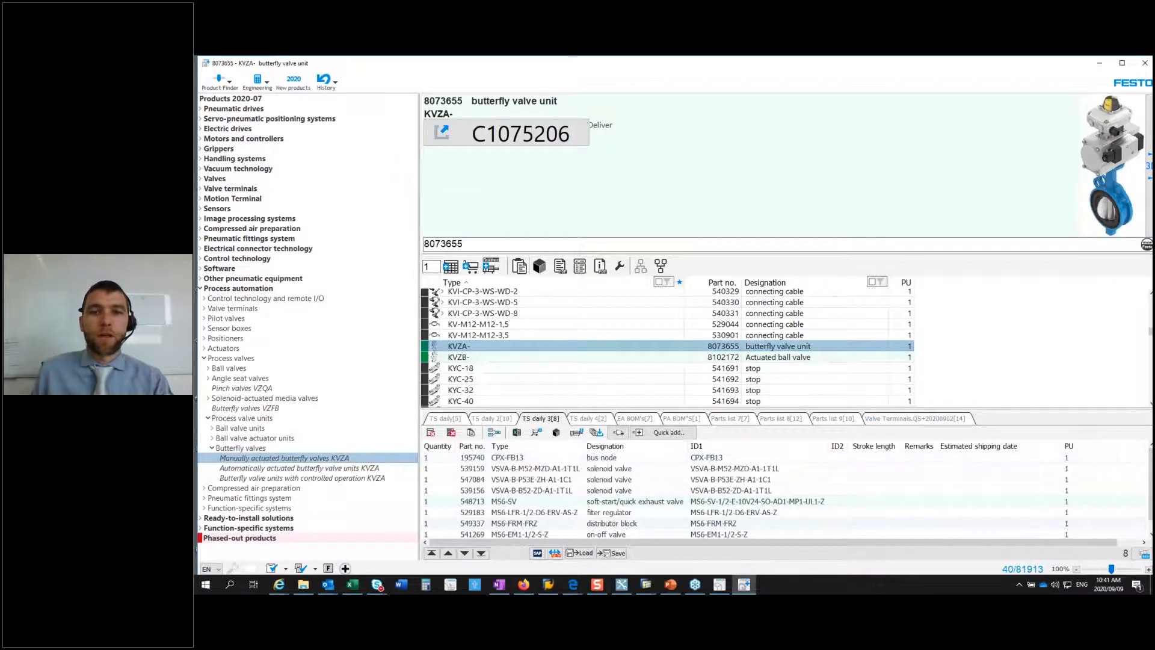
click(669, 420)
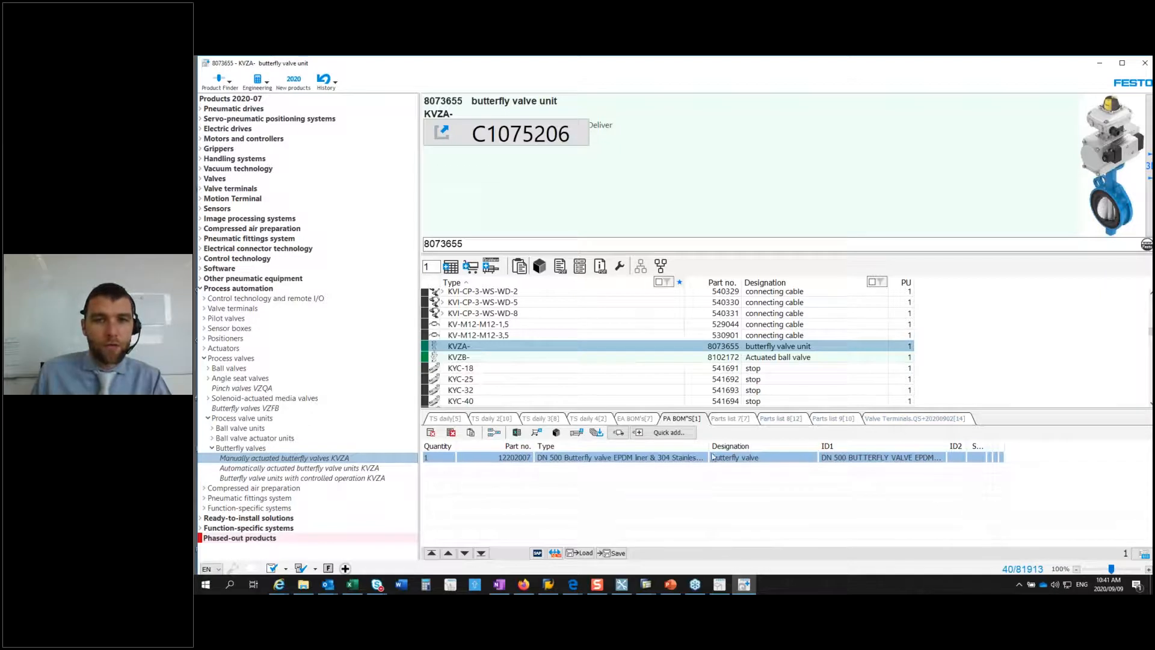
click(638, 419)
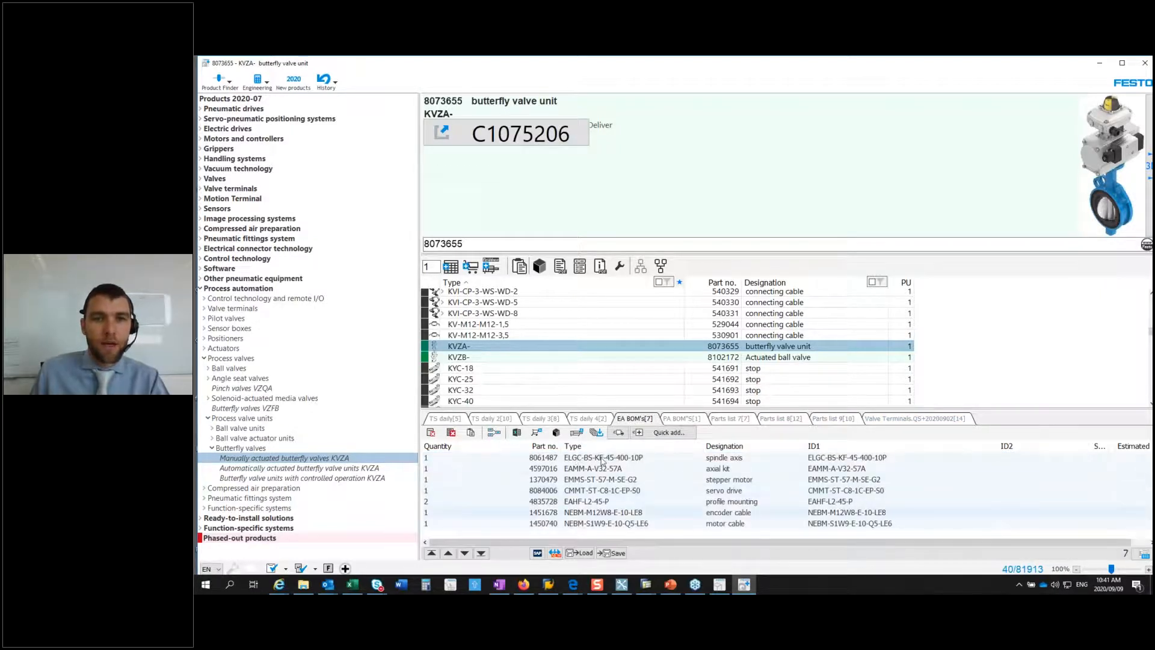
click(614, 555)
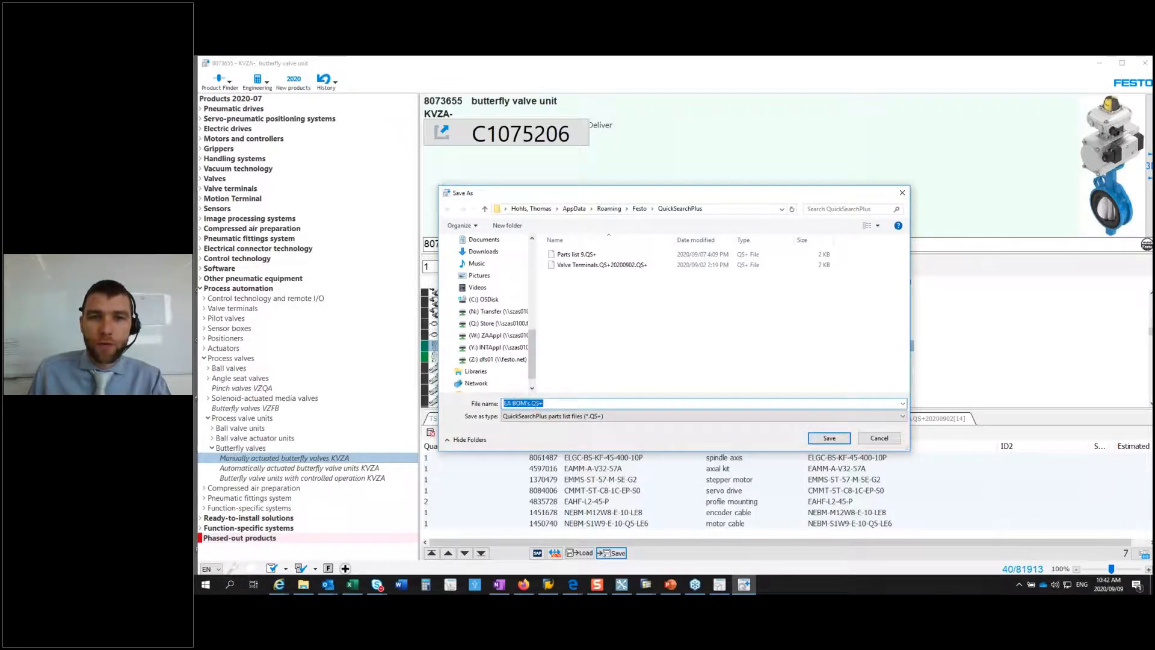
click(829, 438)
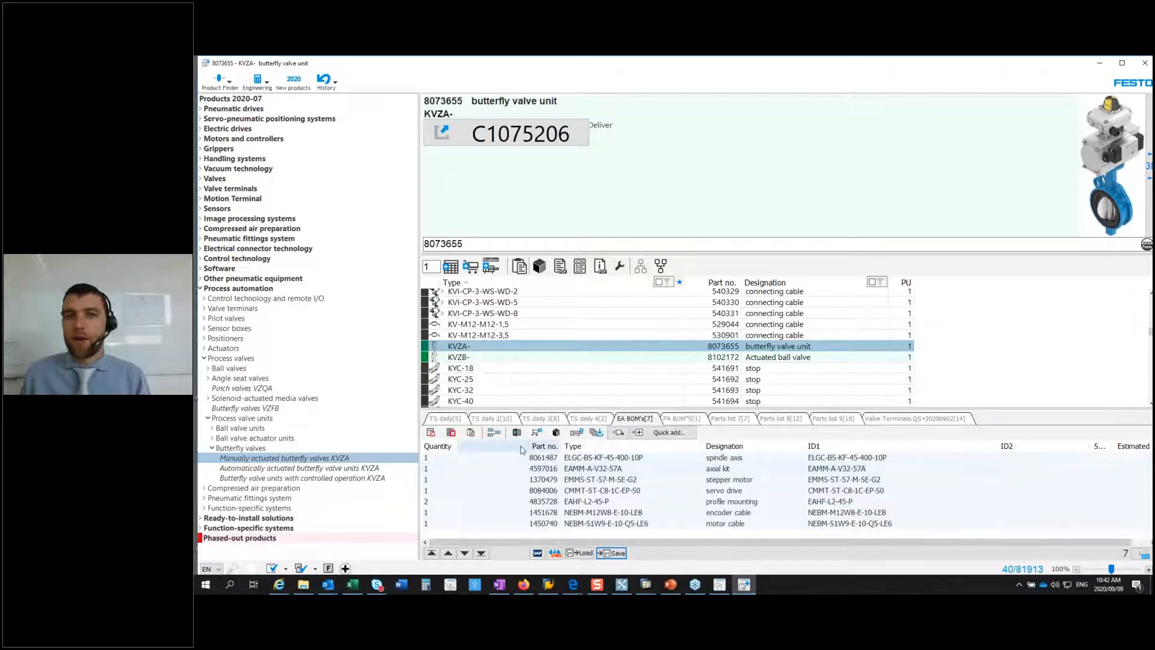
Step: Delete all items from the parts list EA BOM's and reload them from the file EA BOM's.QS+
click(450, 433)
click(744, 373)
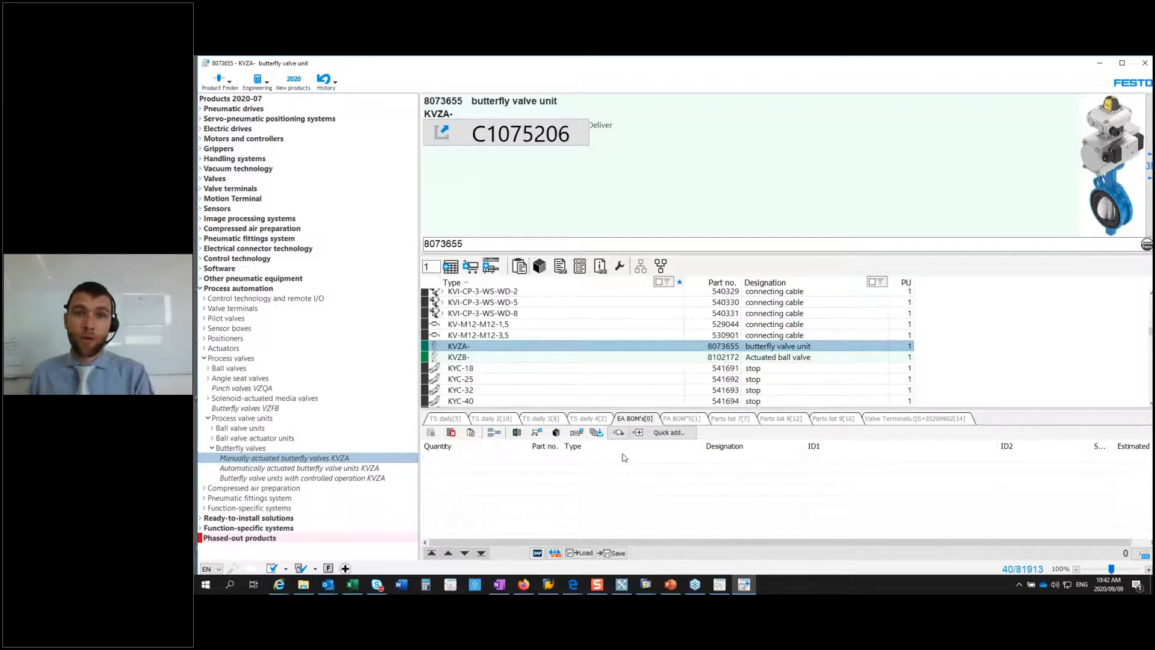
click(584, 553)
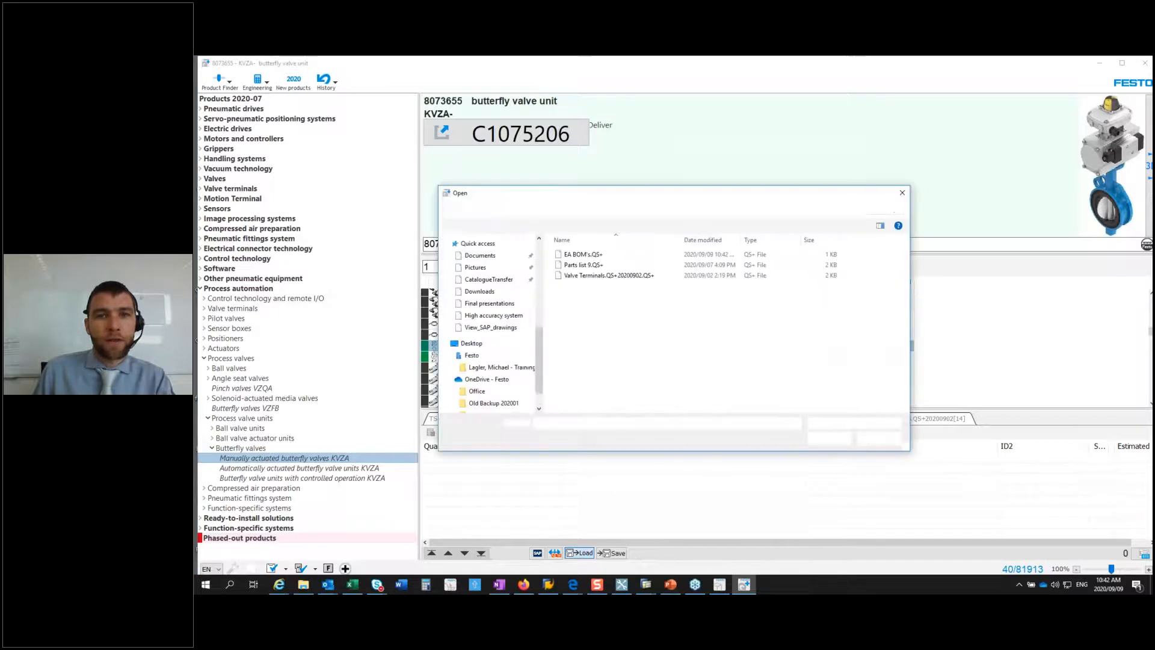
click(577, 255)
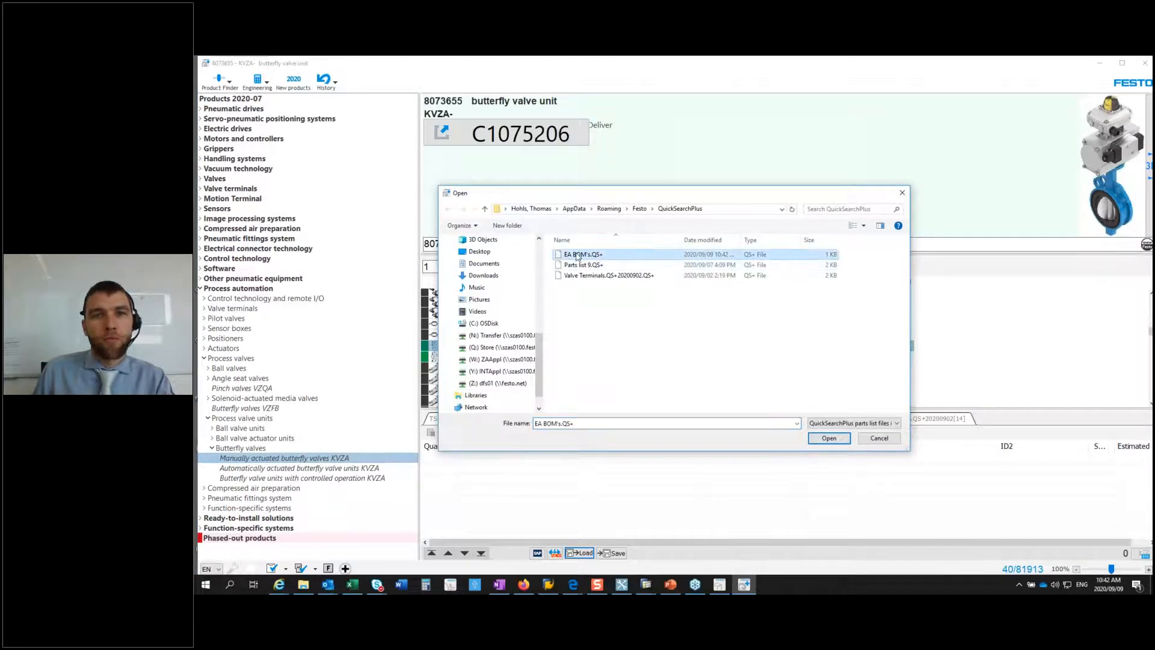
click(828, 439)
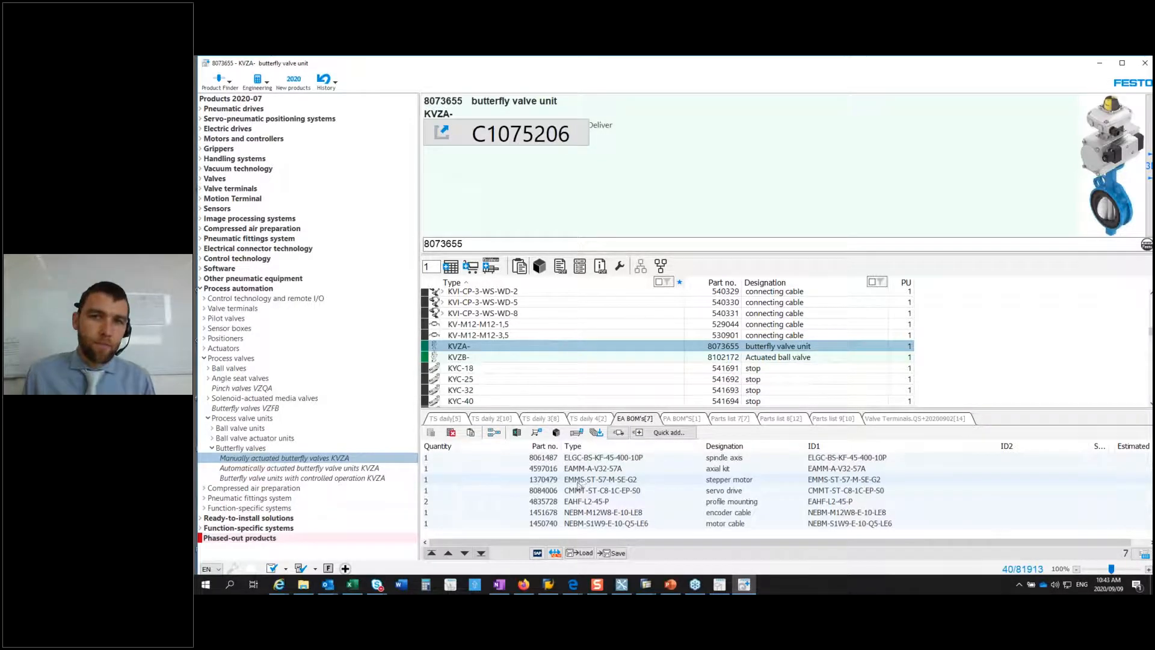
Step: Move stepper motor EMMS-ST-57-M-SE-G2 up one position in the parts list EA BOM's
click(577, 479)
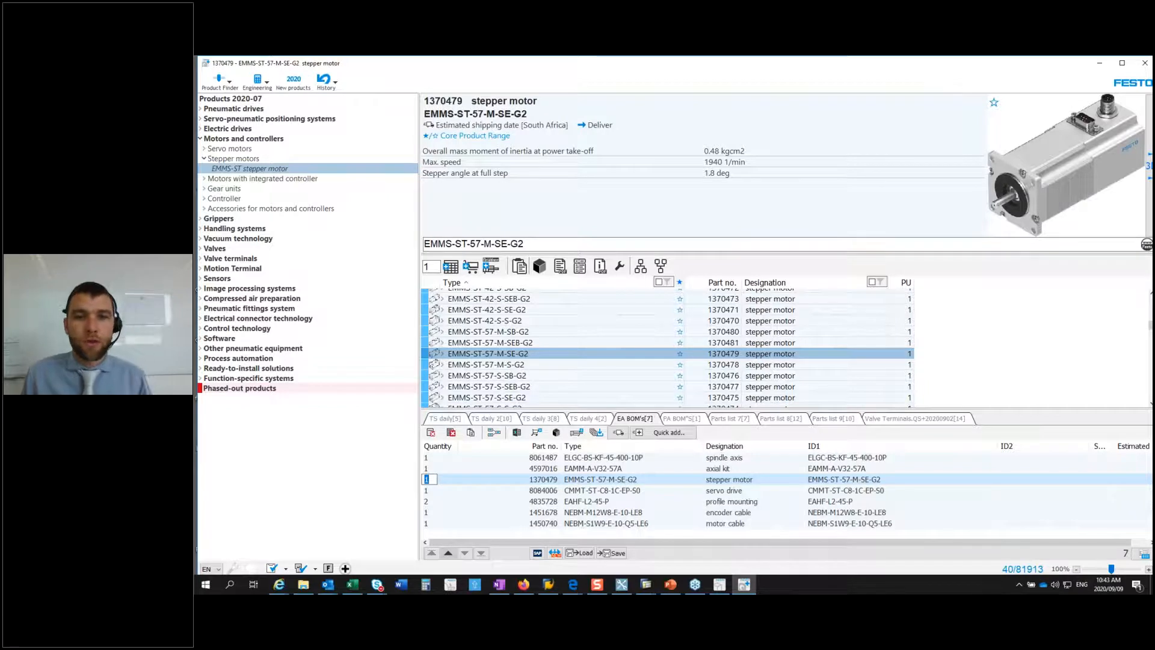
click(448, 553)
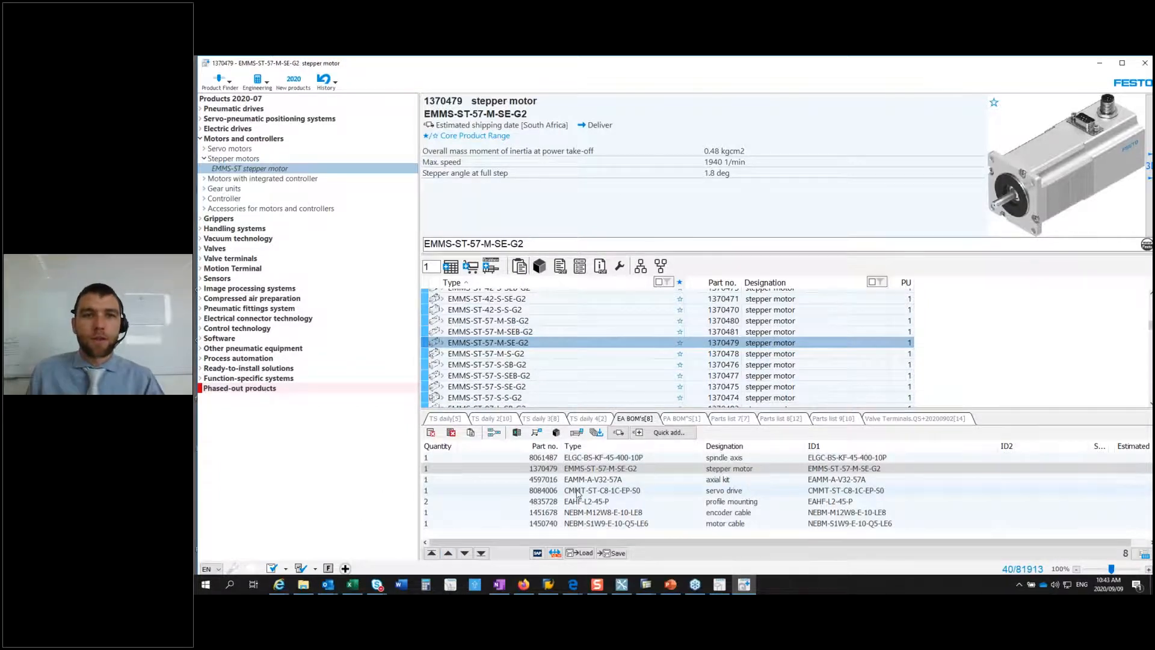
Step: Delete all items from the parts list TS daily 3
click(540, 419)
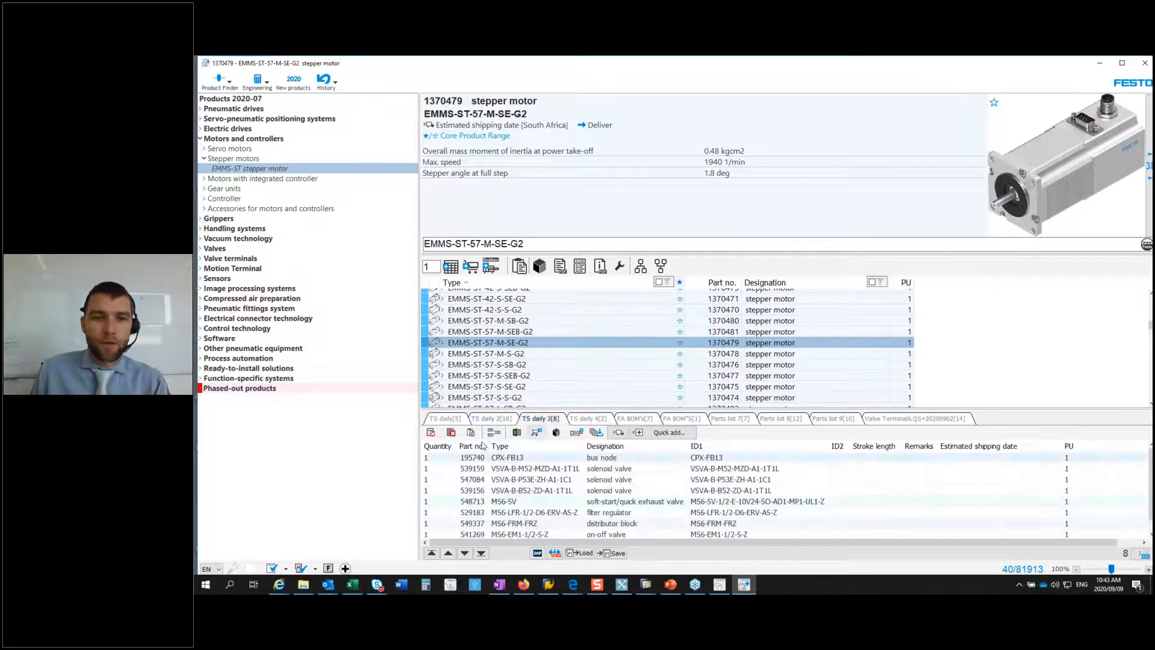
click(451, 432)
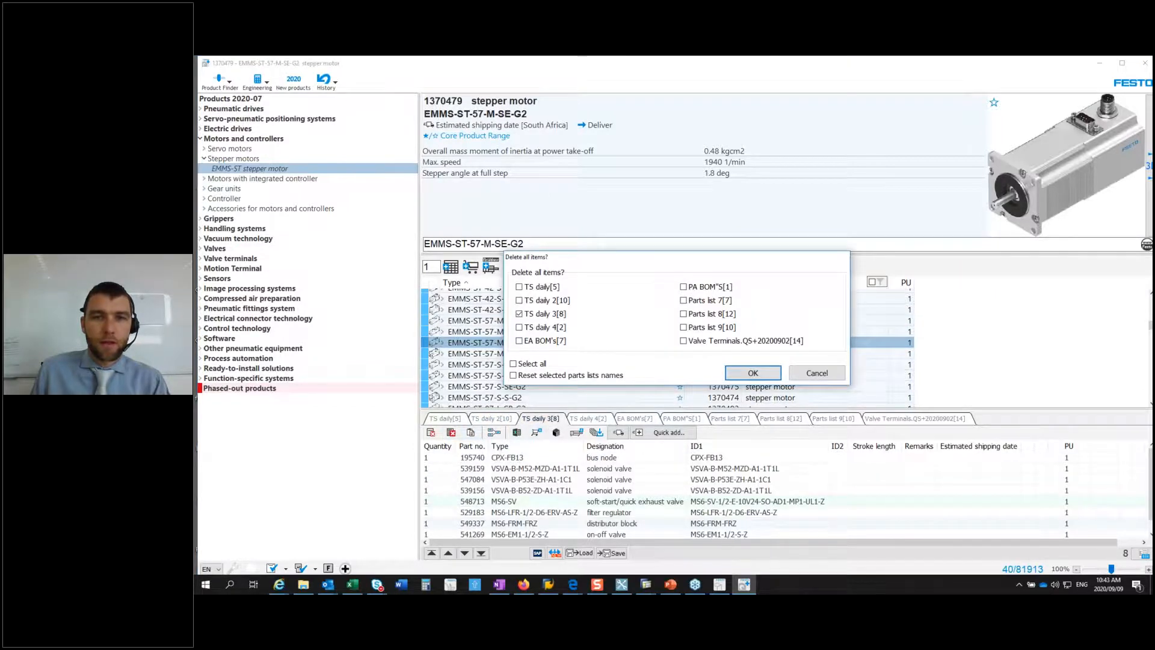
click(740, 374)
Step: Add the motors from EMMS-AS-190-S-HS-ARB through EMMS-ST-57-S-SEB-G2 to TS daily 3 and narrow the list's Remarks column
click(479, 310)
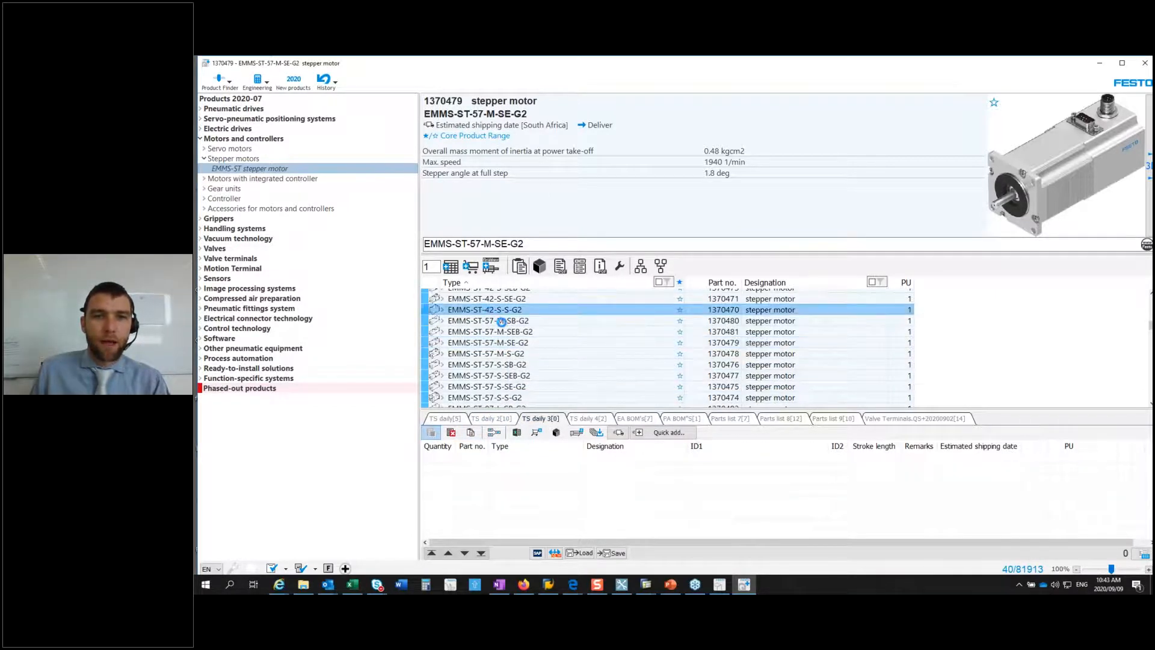
click(498, 307)
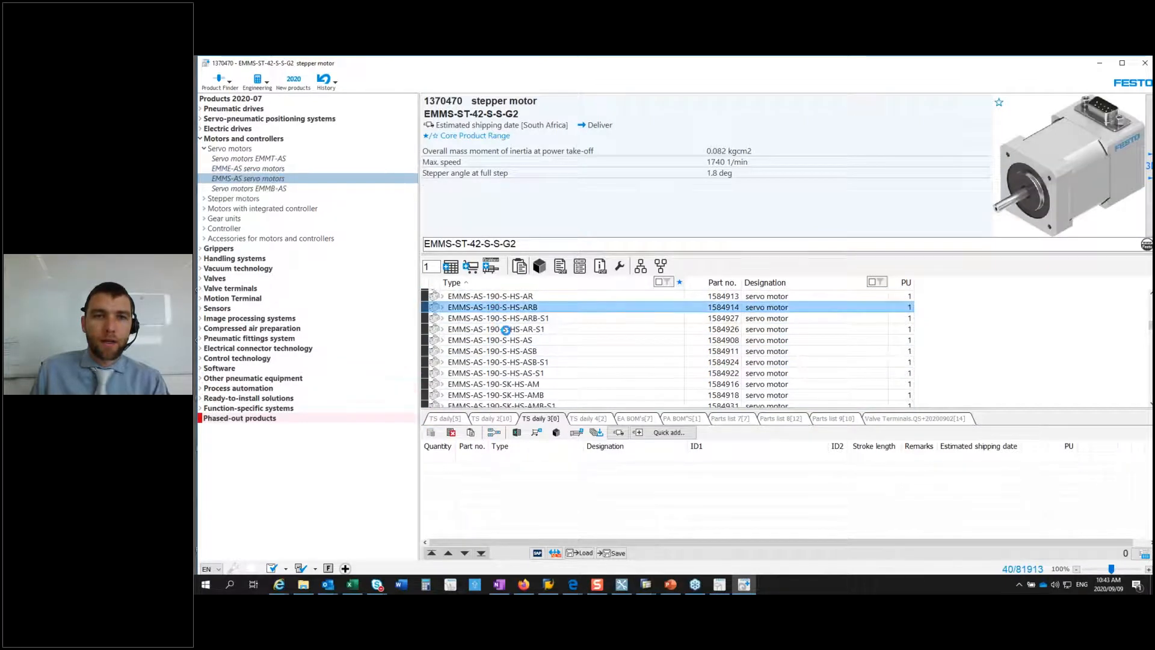
scroll(512, 338, down, 9)
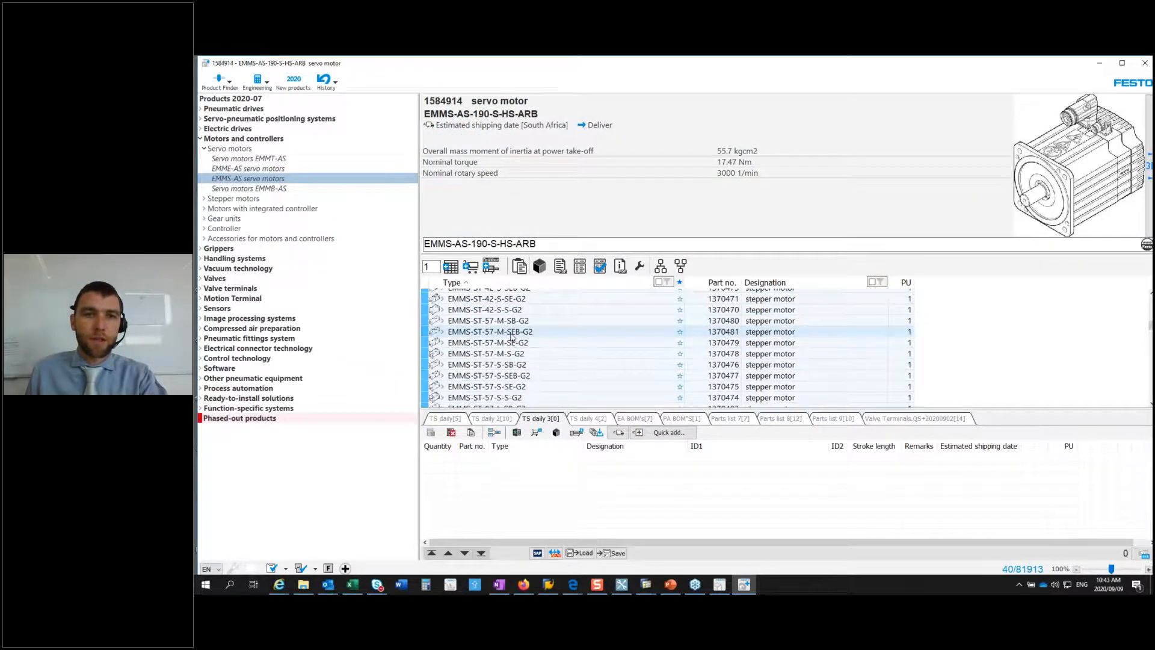
shift+click(503, 377)
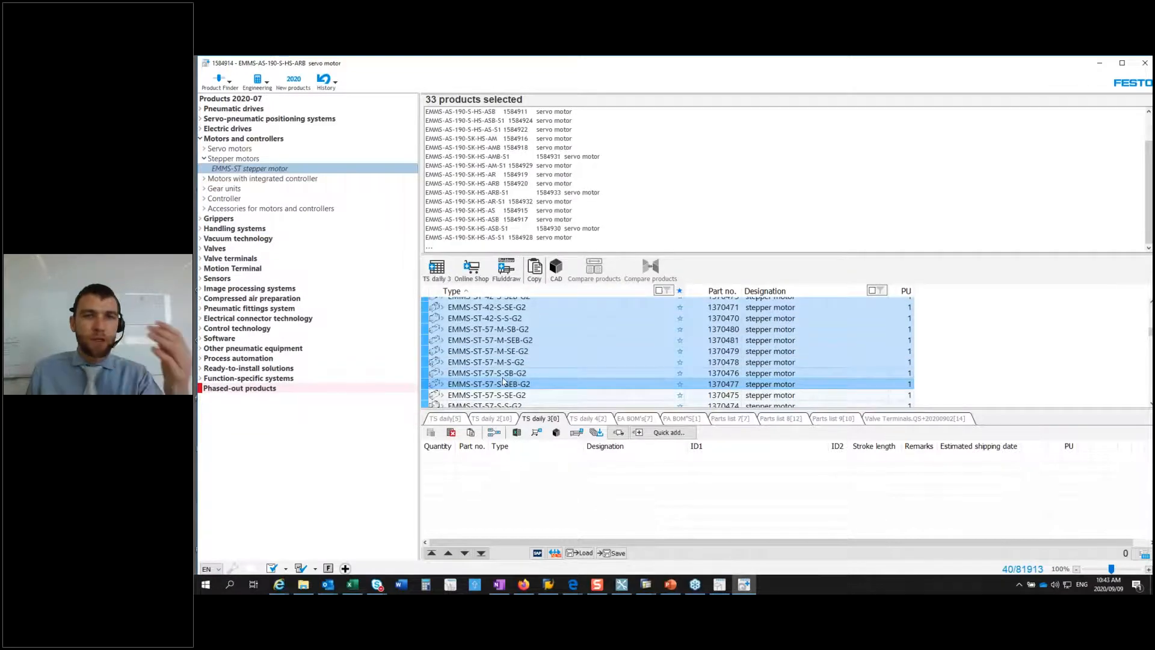
click(443, 272)
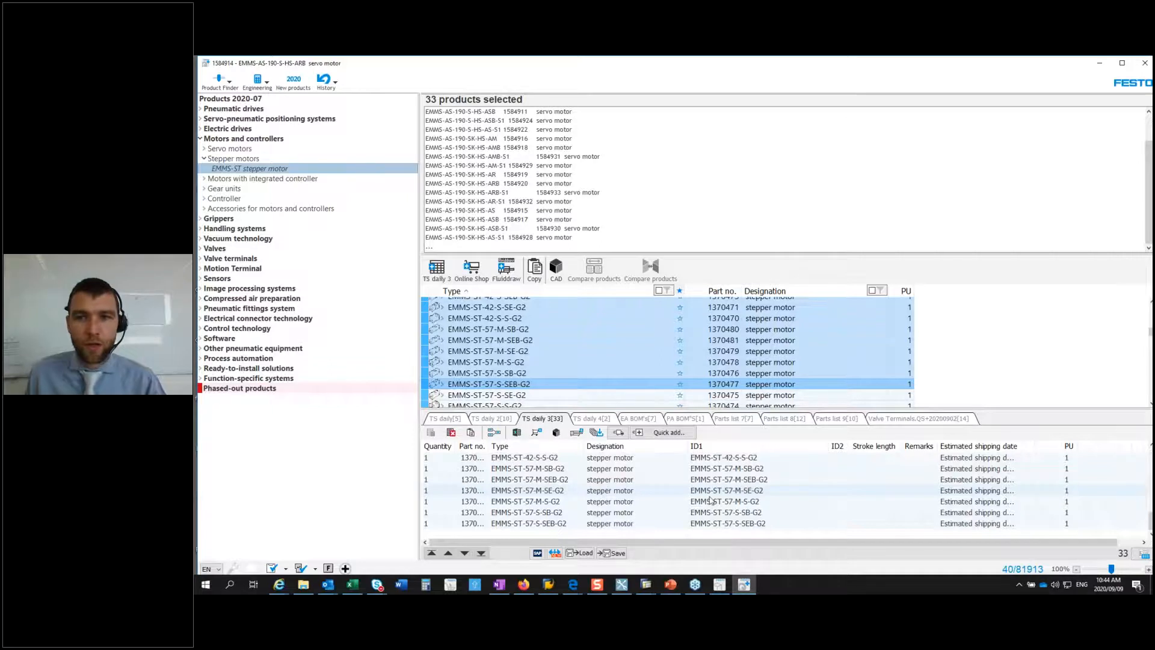
drag(934, 446, 914, 447)
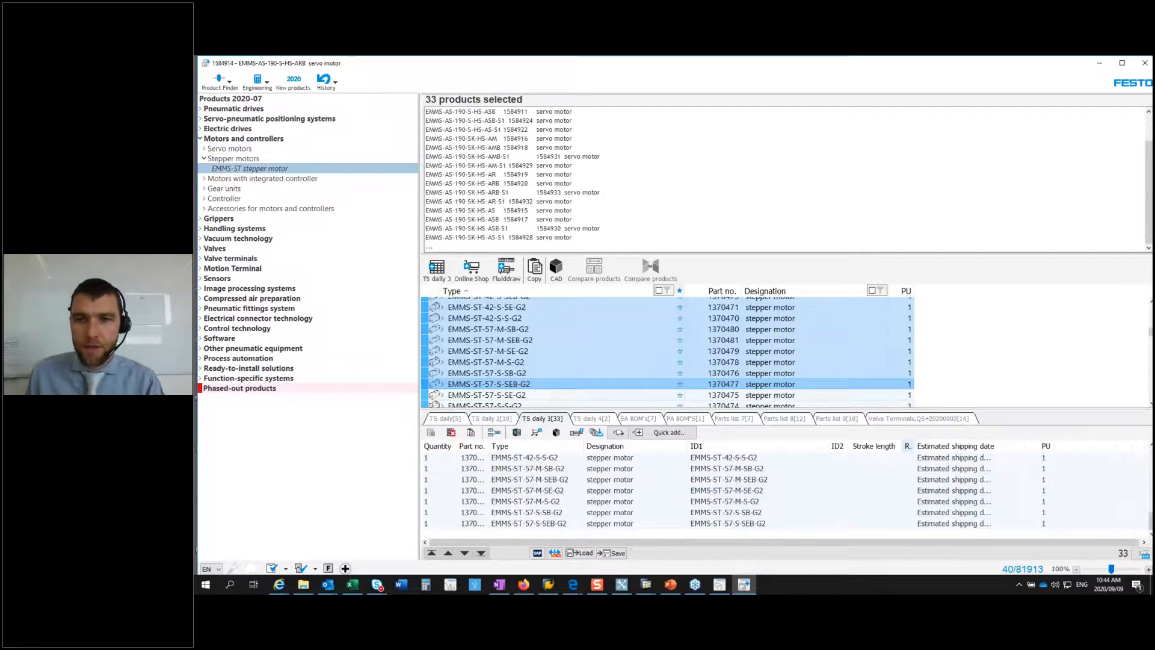
Step: Fetch the estimated shipping dates for the motors in parts list TS daily 3 and adjust the width of the shipping date column
drag(1004, 451, 1086, 451)
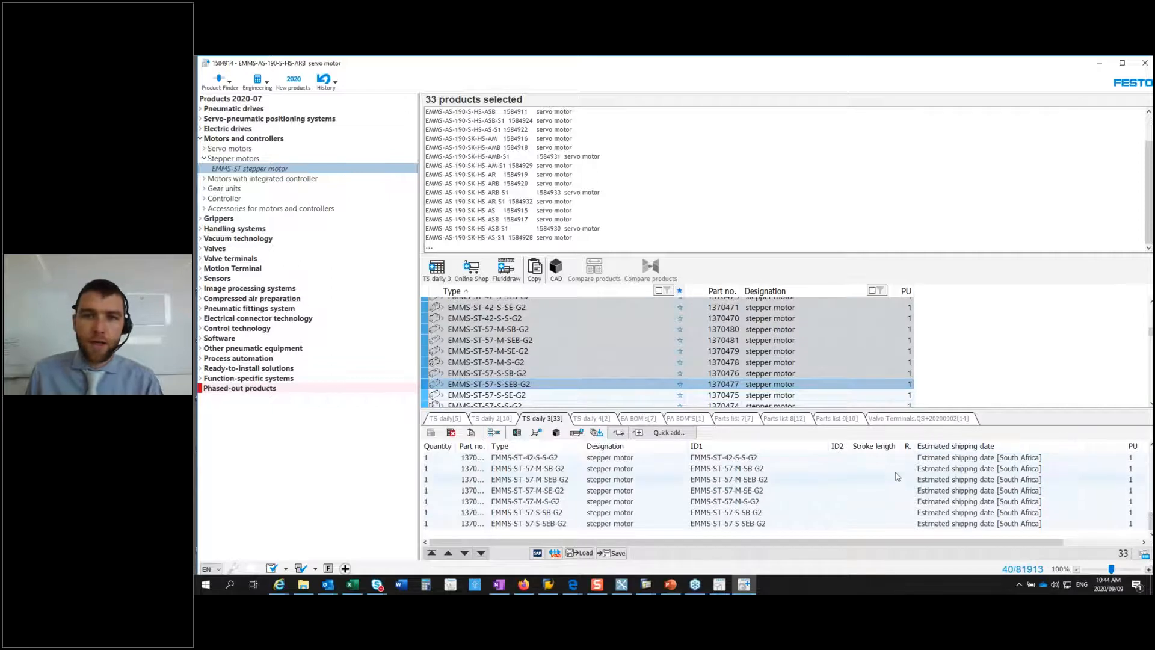
click(619, 434)
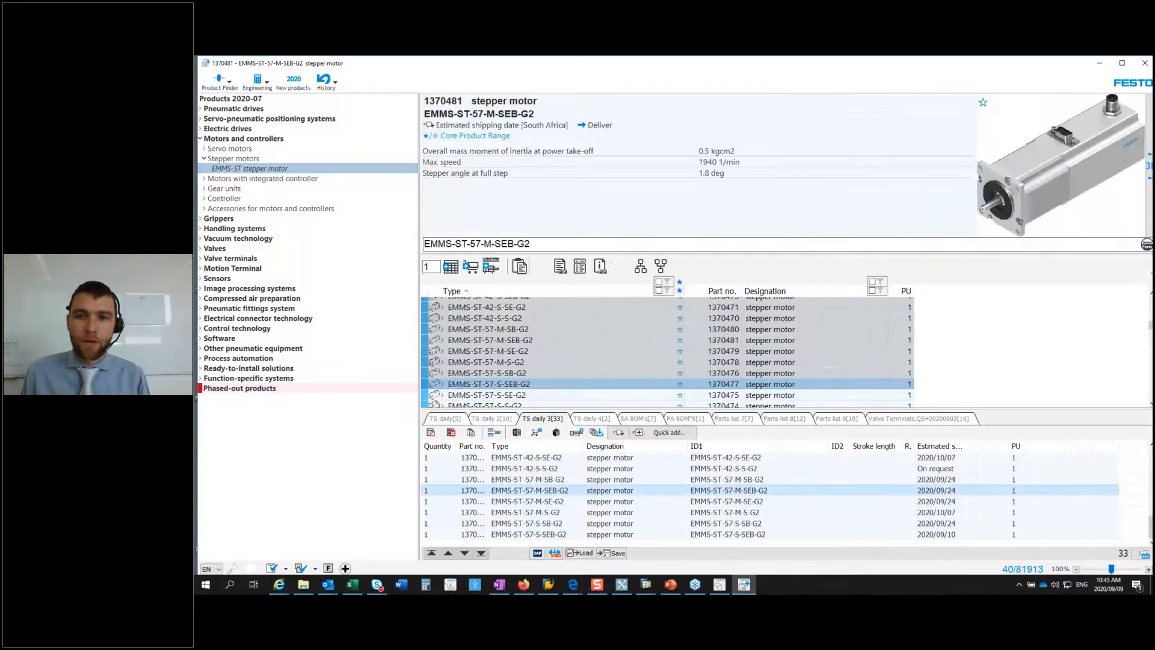
drag(964, 445, 980, 445)
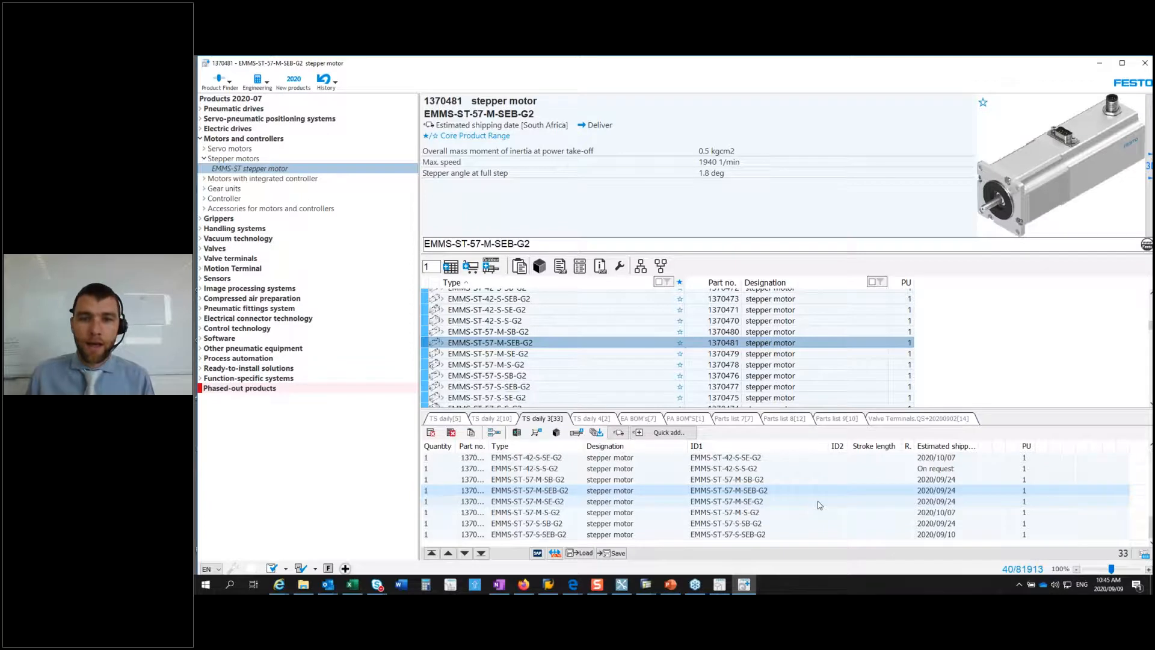
Step: Switch to PARTdataManager and examine the 3D model of flow control valve GRLA-1/8-QS-3-D from several sides
click(724, 592)
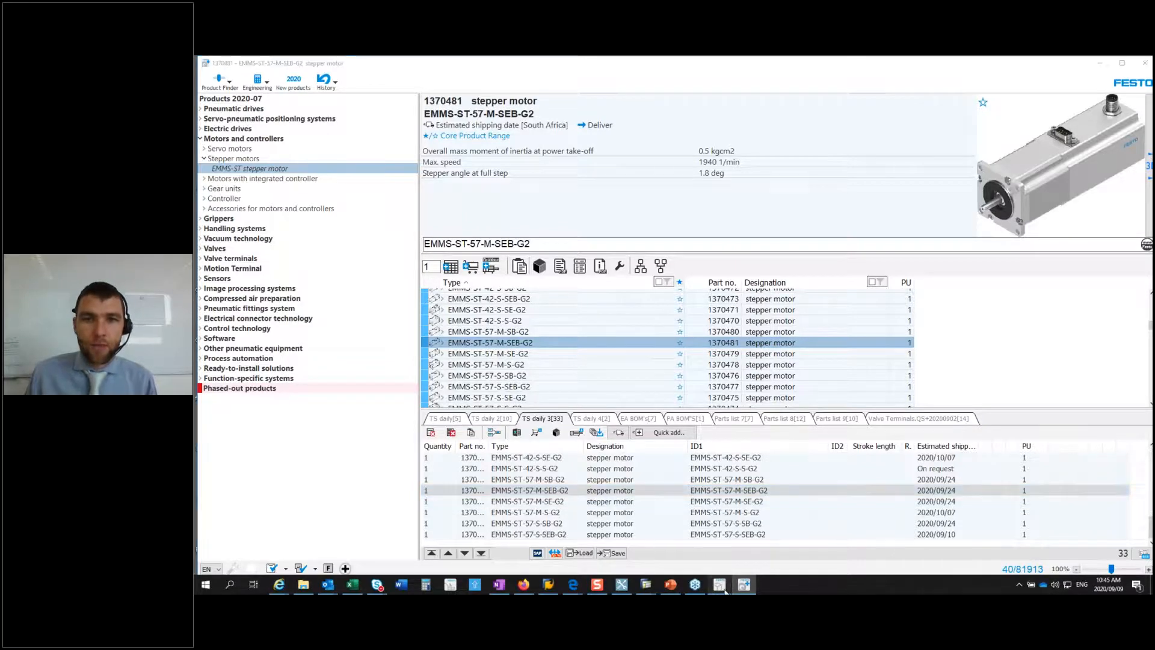
click(958, 63)
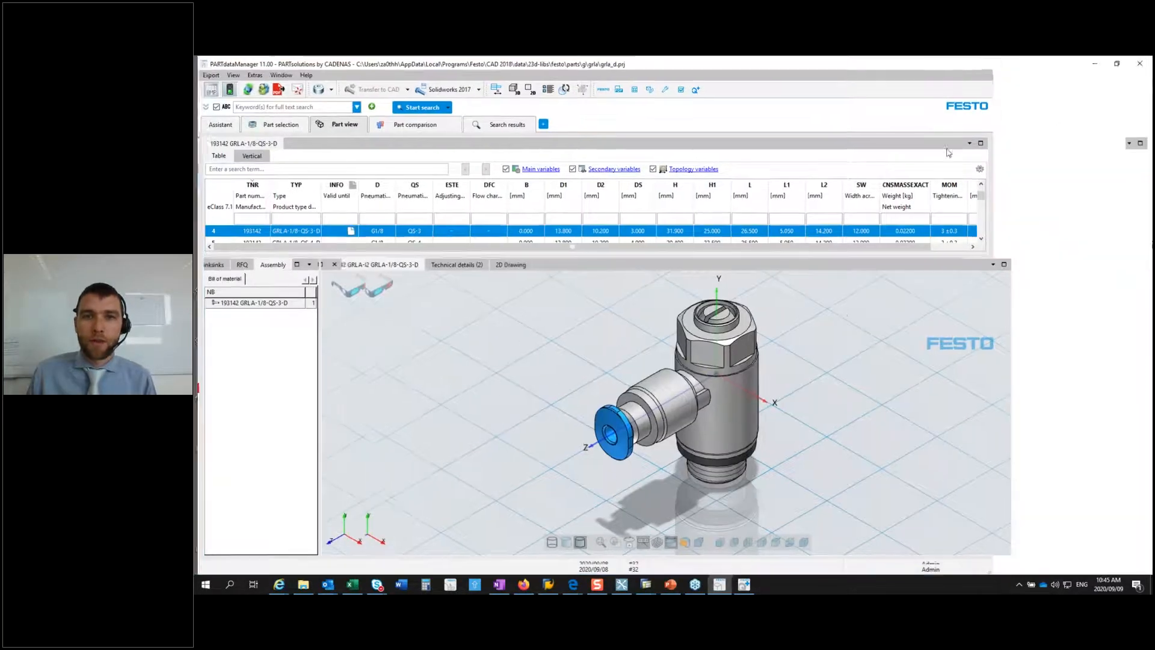
drag(842, 309, 578, 413)
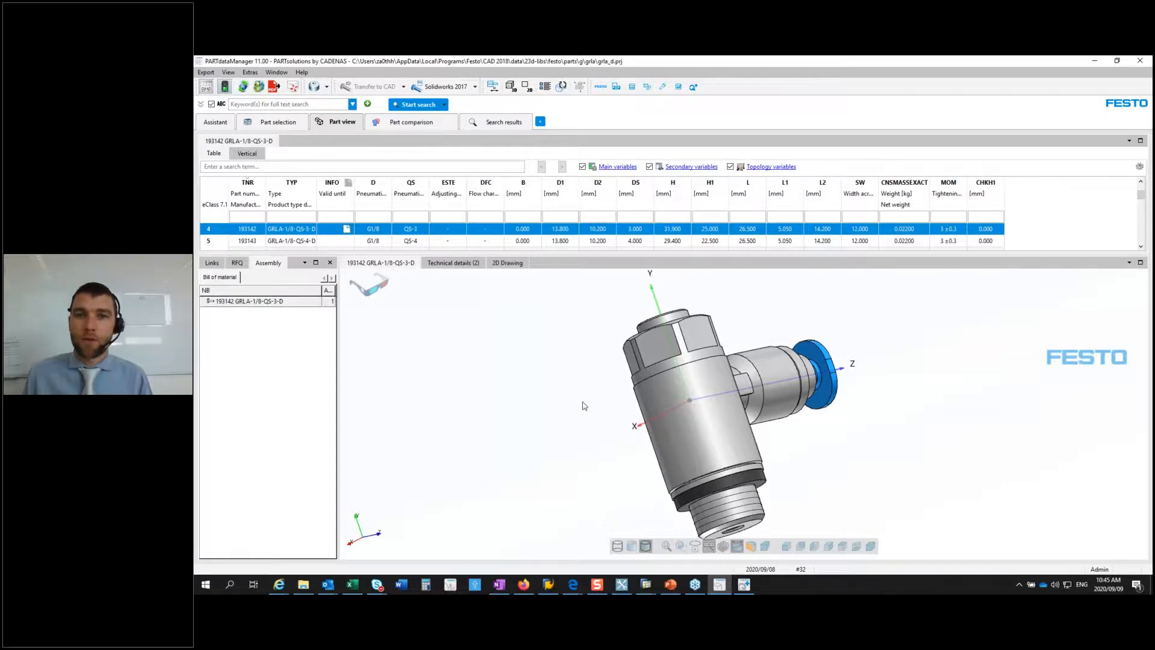
drag(693, 409, 860, 447)
Step: Measure the distance between a point on the valve's blue push-in fitting and its cylindrical bore, and close the measurement and PARTdataManager
right_click(465, 337)
click(485, 437)
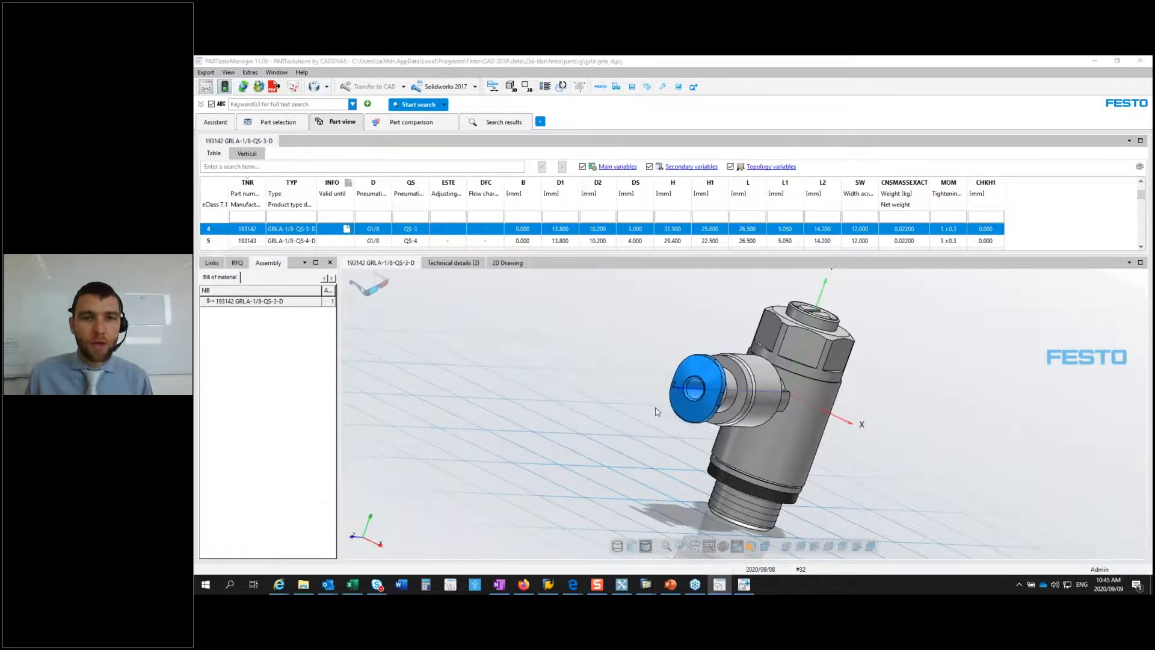
click(696, 390)
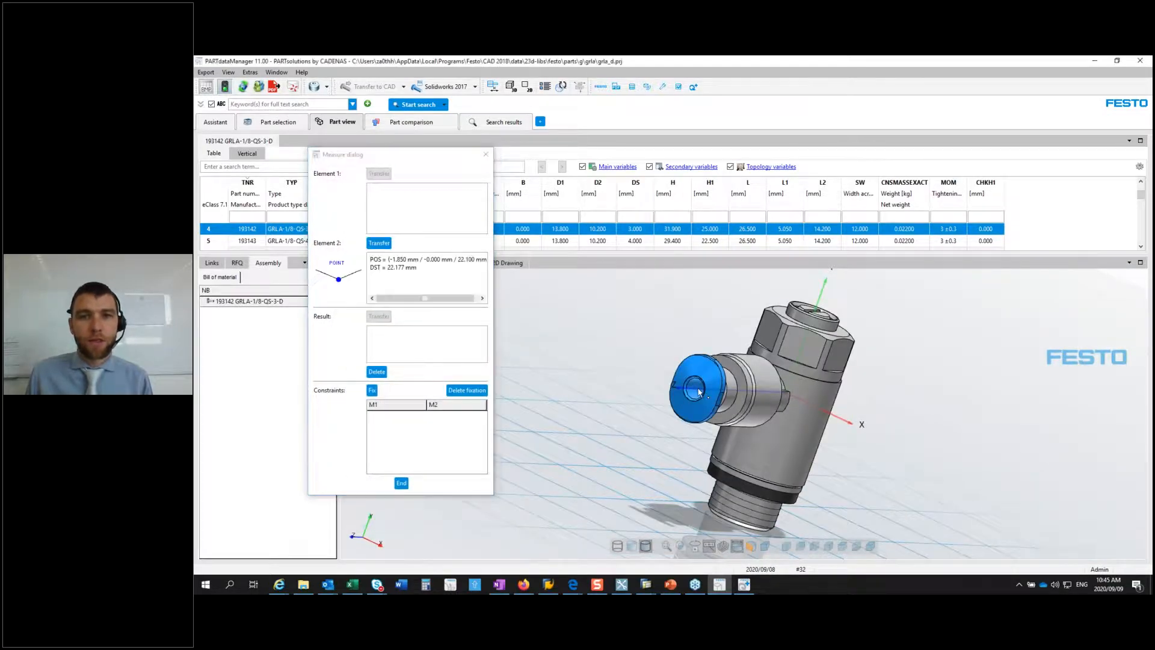
click(708, 411)
drag(708, 411, 749, 344)
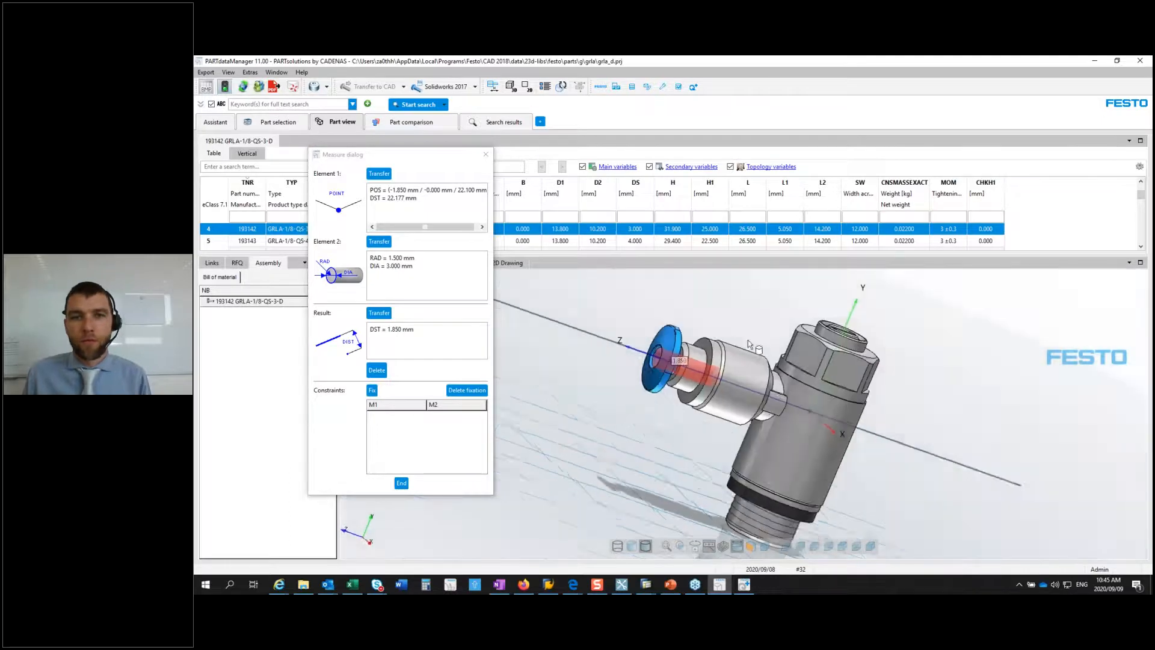
click(485, 154)
click(1139, 61)
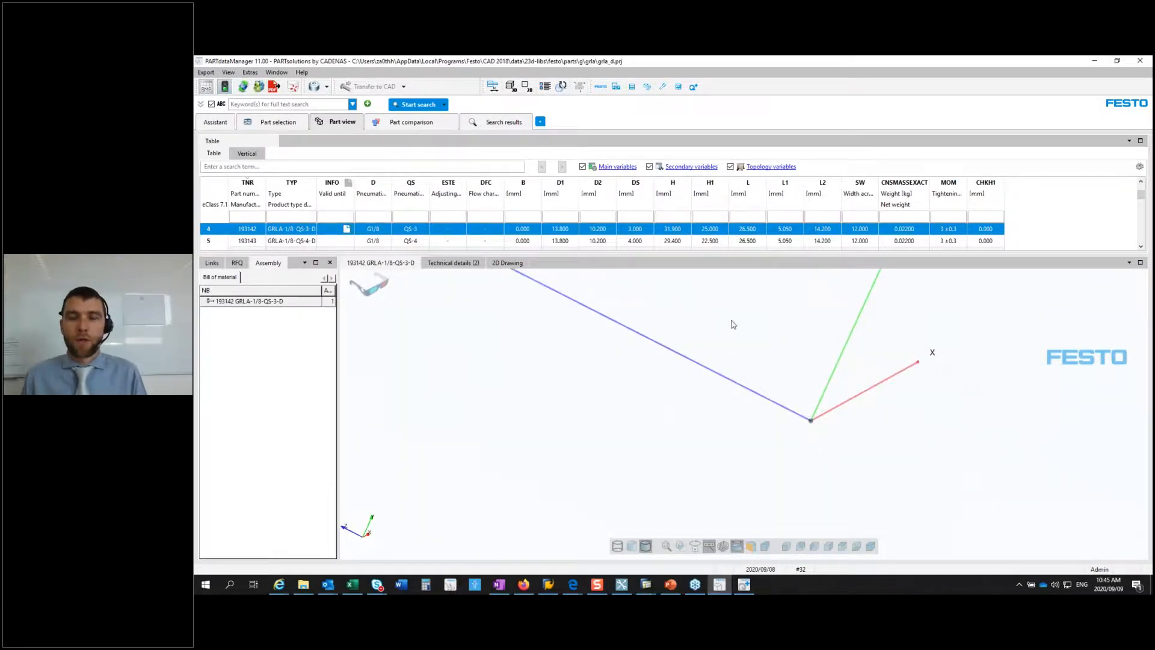